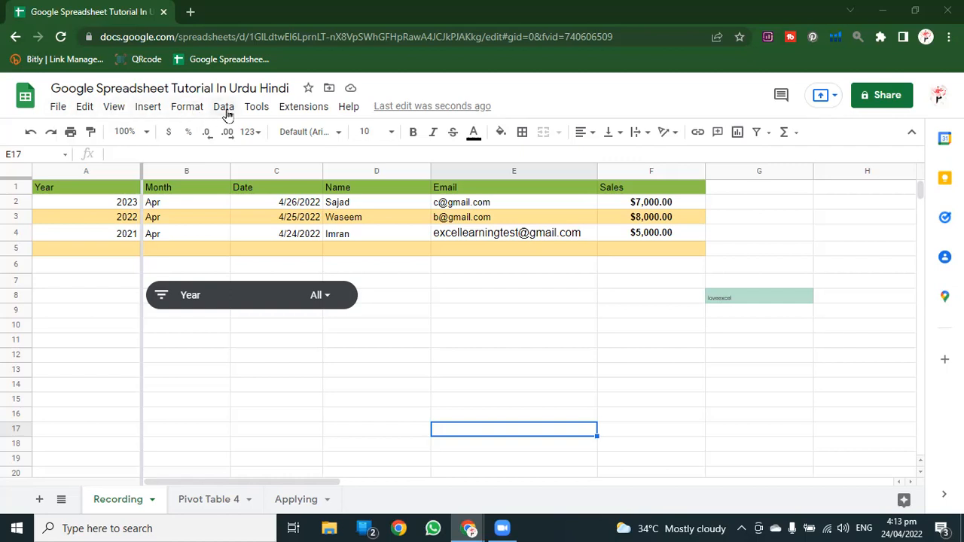
pyautogui.click(254, 111)
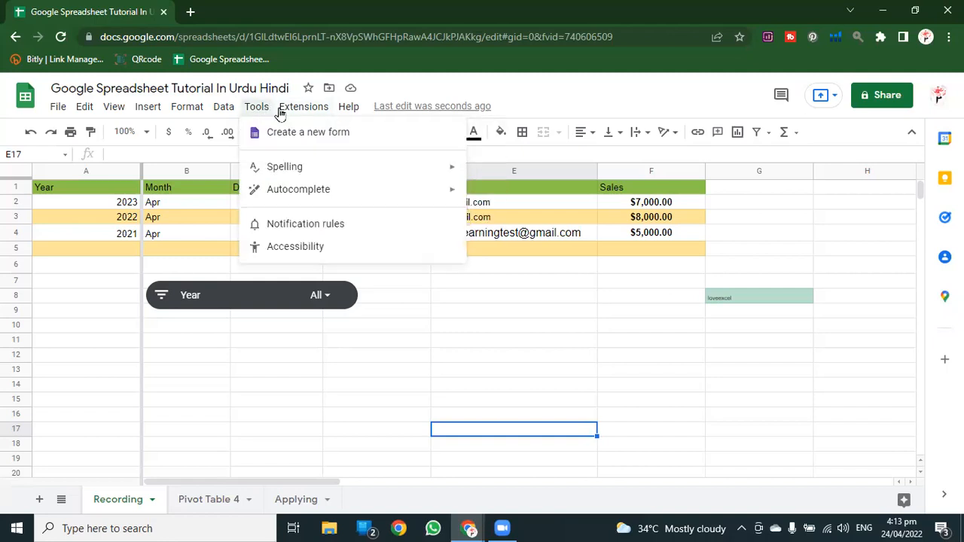
pyautogui.moveTo(295, 113)
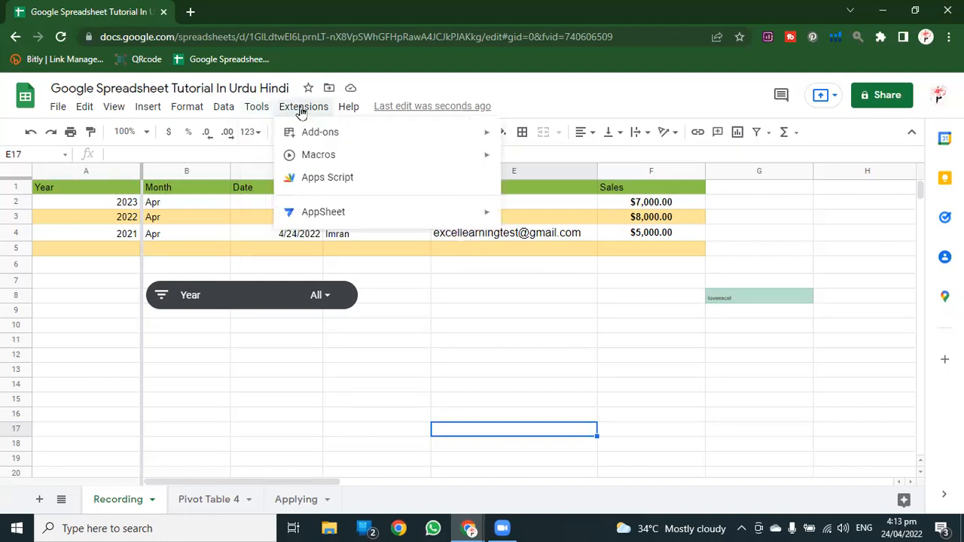
pyautogui.moveTo(354, 111)
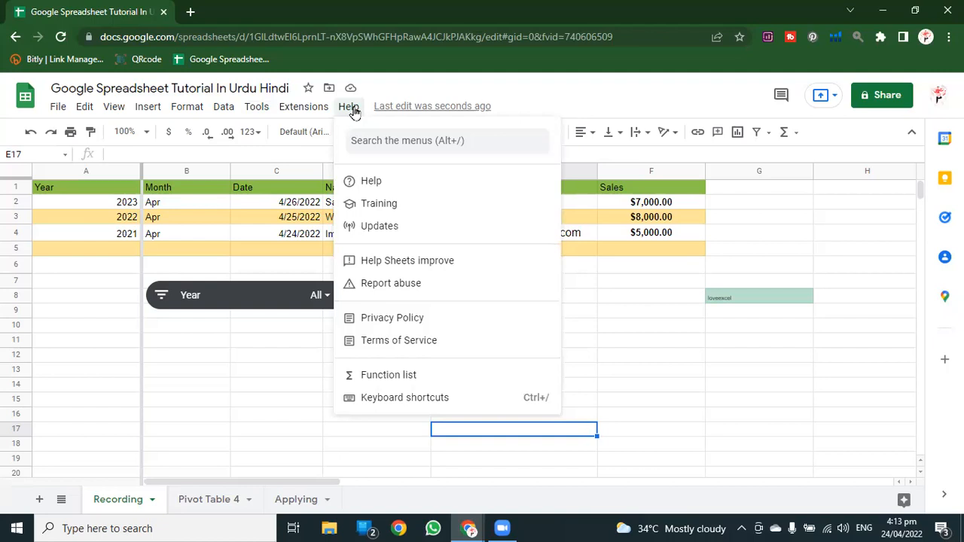
pyautogui.click(223, 360)
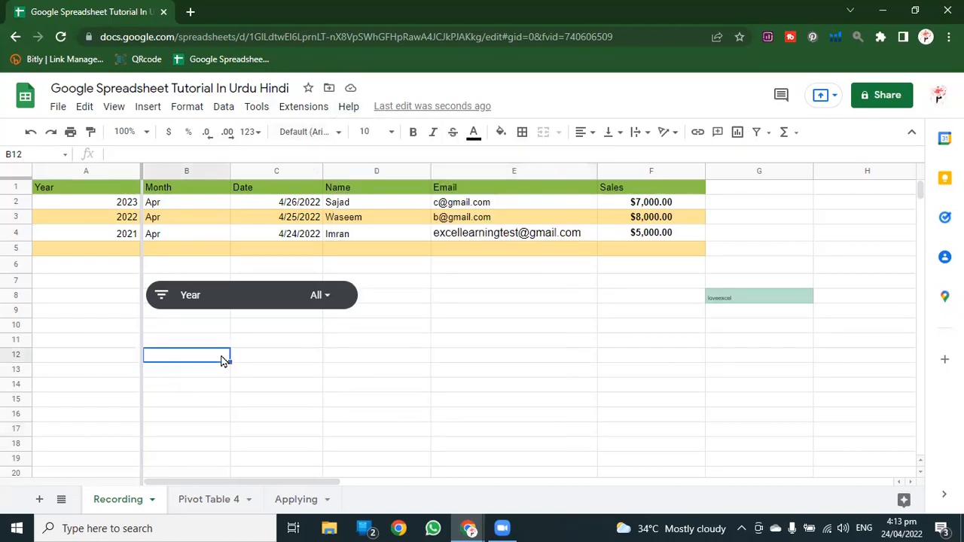
# Create a new form linked to the spreadsheet.
pyautogui.click(223, 107)
pyautogui.moveTo(254, 112)
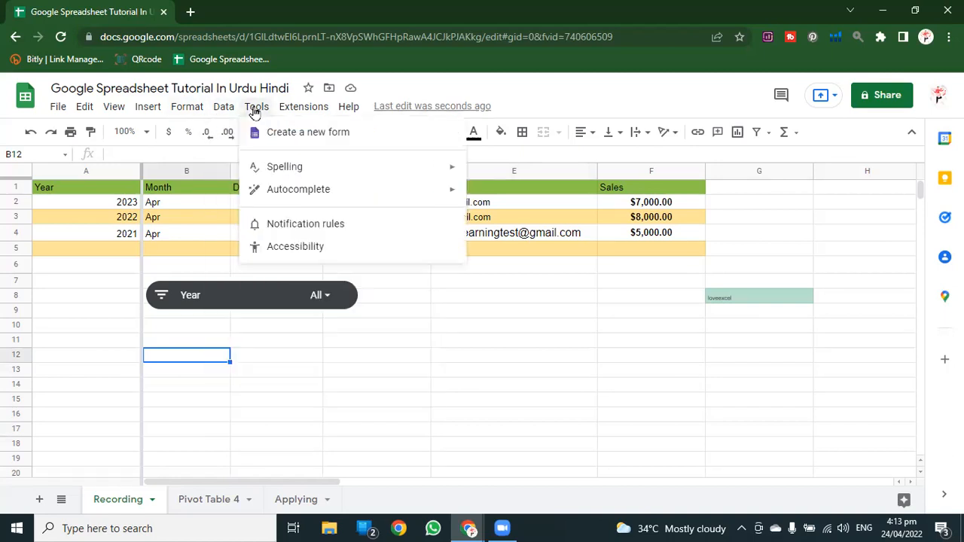
pyautogui.click(294, 140)
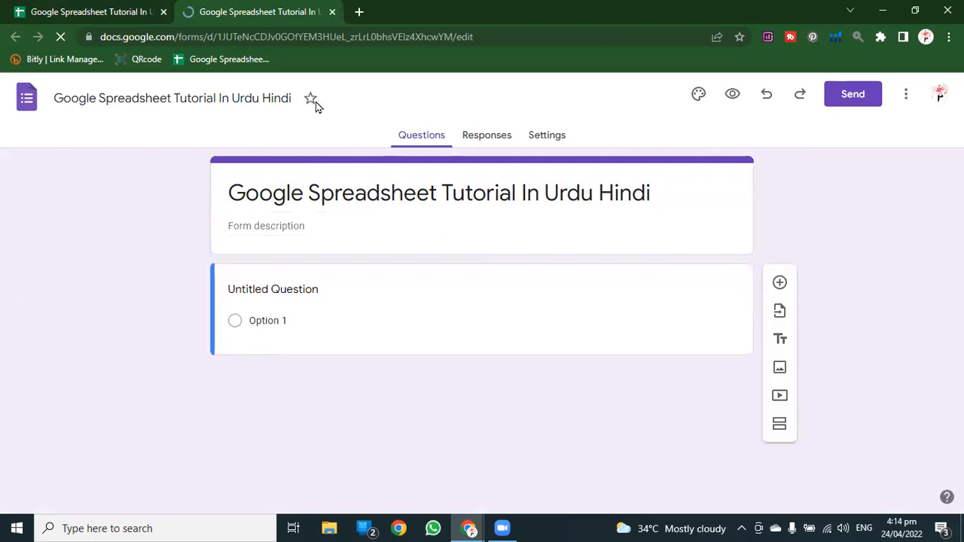
# Check the new form responses sheet in the spreadsheet, review the form's question editor, and close the form.
pyautogui.click(98, 12)
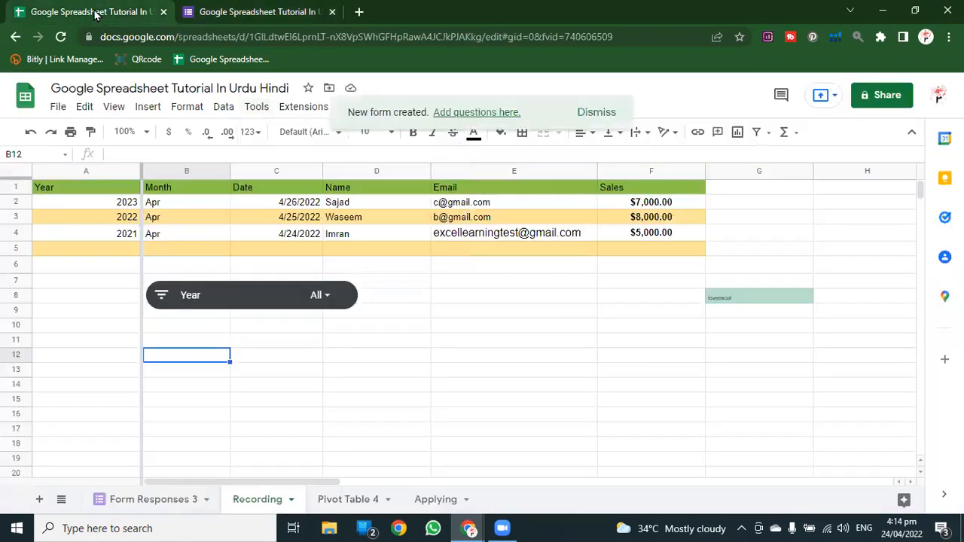
pyautogui.click(136, 509)
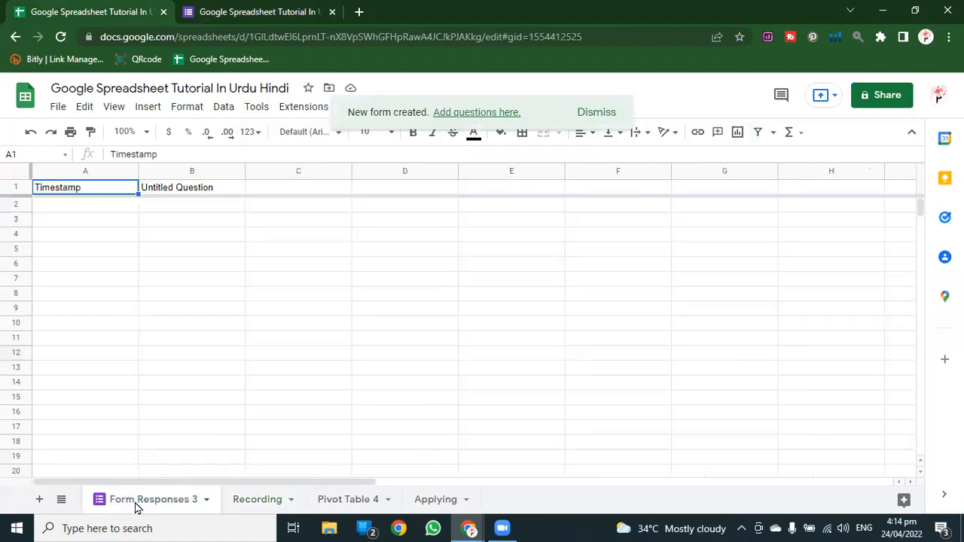
pyautogui.click(259, 8)
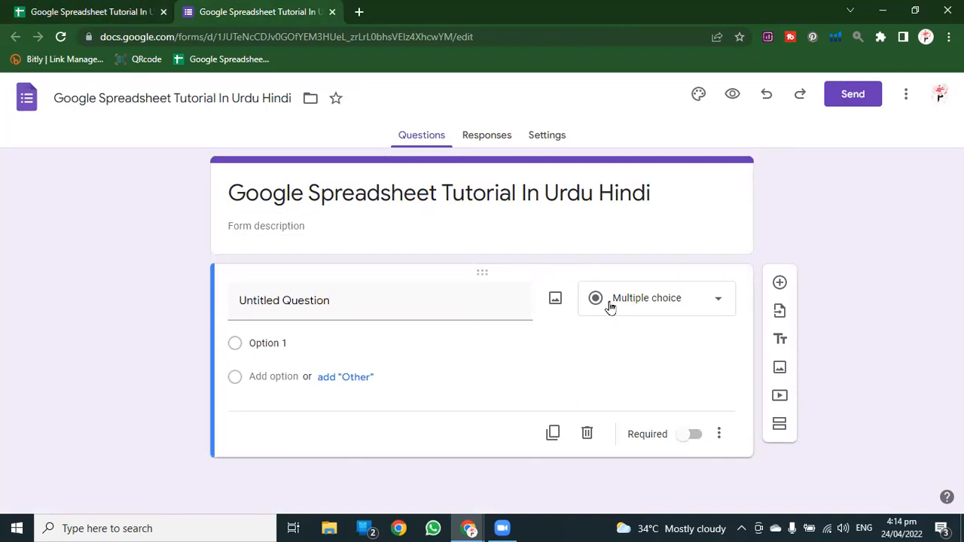
pyautogui.click(332, 12)
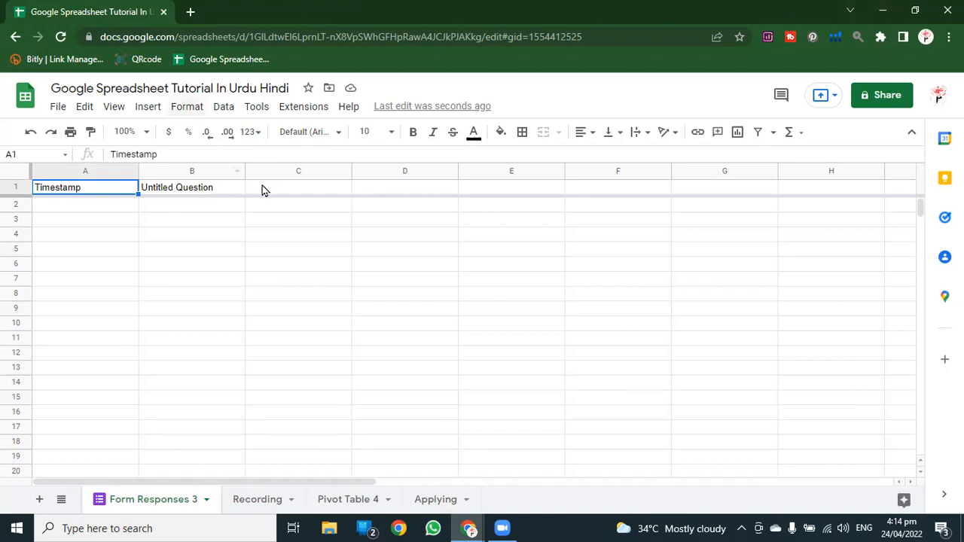
# Open the linked form for editing from the Recording sheet, and close it without making changes.
pyautogui.click(258, 107)
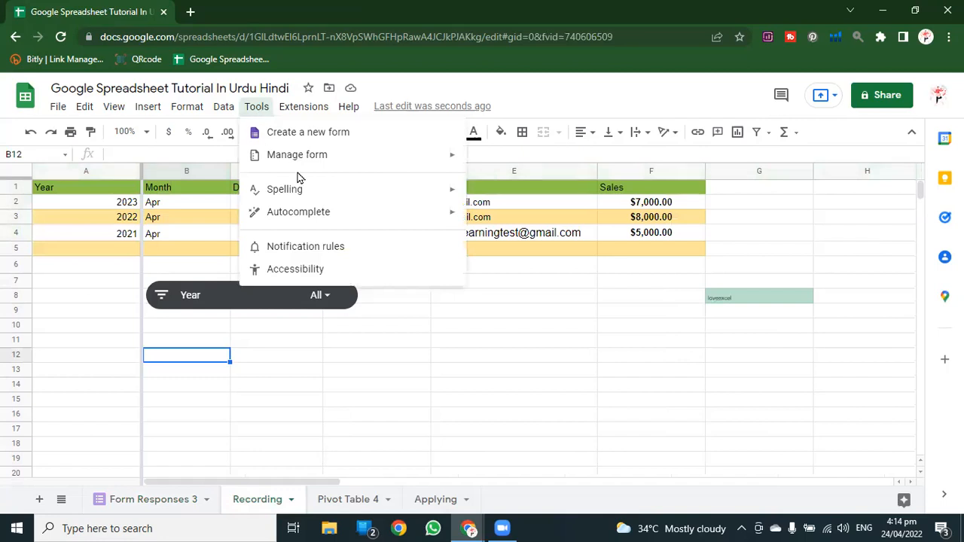
pyautogui.moveTo(308, 164)
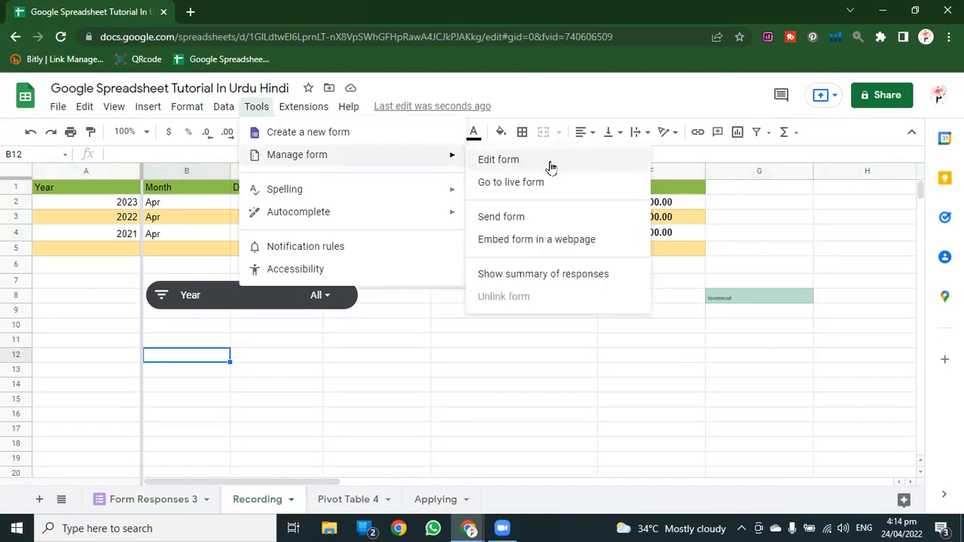
pyautogui.click(525, 166)
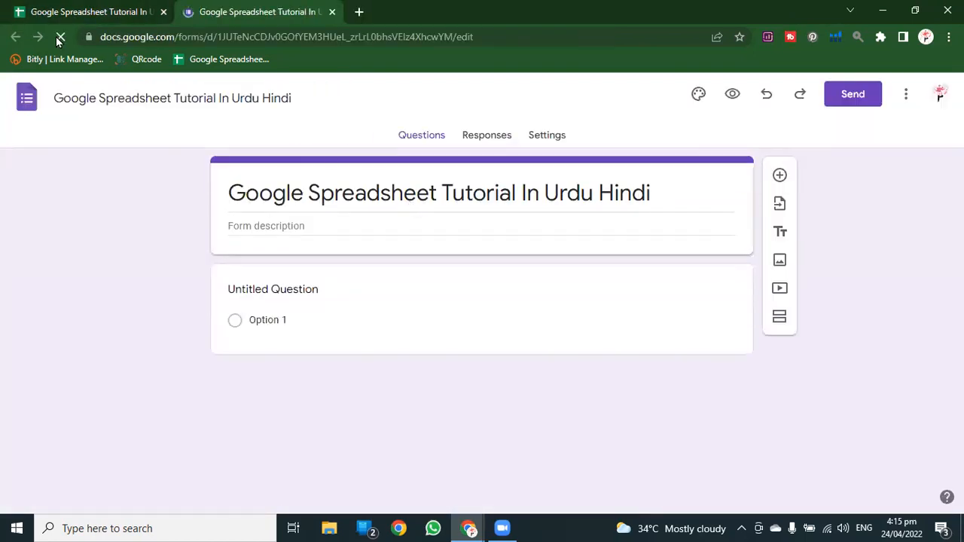
pyautogui.hotkey('ctrl', 'w')
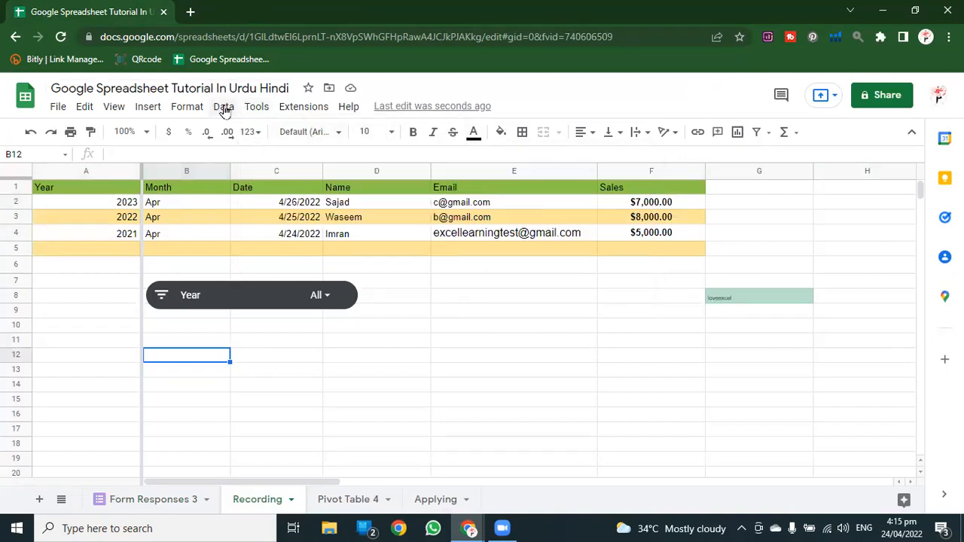
# Review the linked form's email, link and embed HTML sending options, and close the form without sending it.
pyautogui.click(255, 107)
pyautogui.moveTo(337, 159)
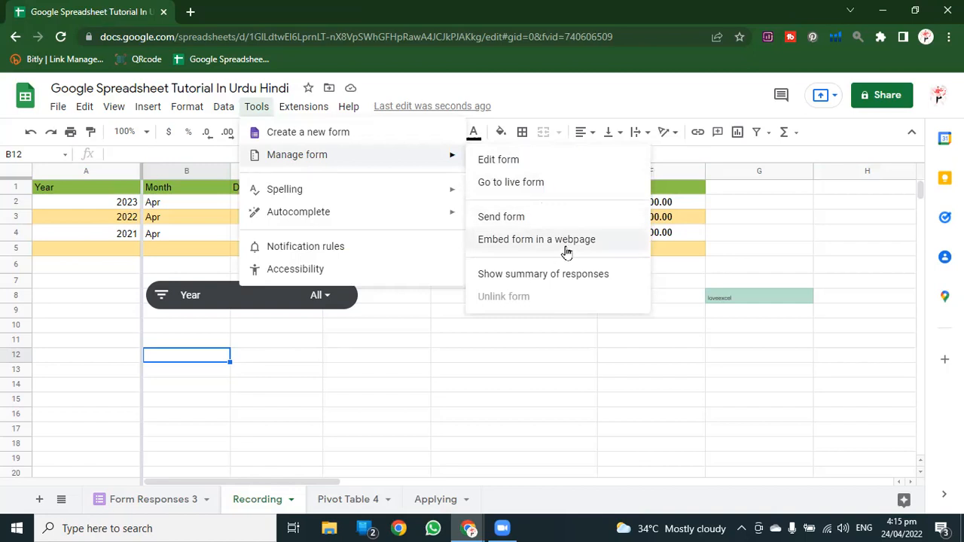
pyautogui.click(522, 221)
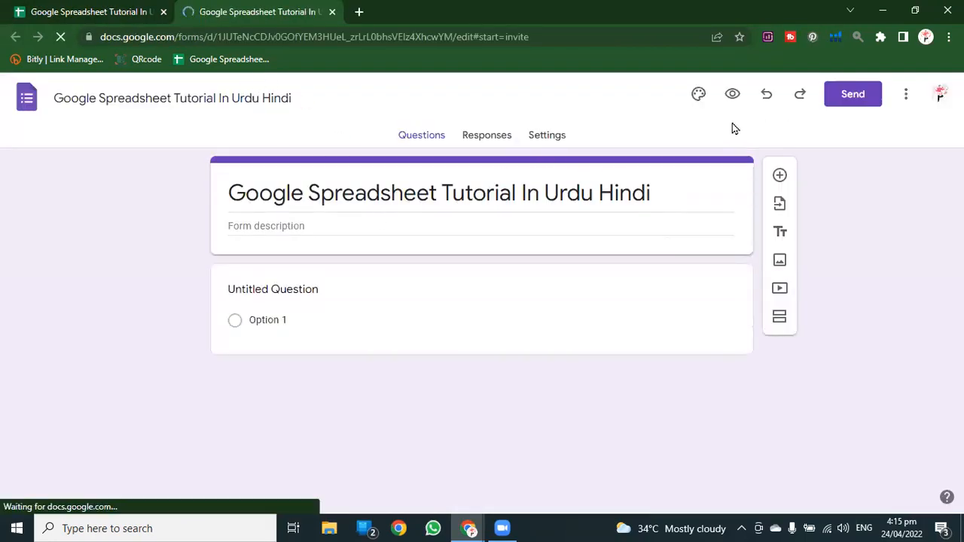
pyautogui.click(864, 105)
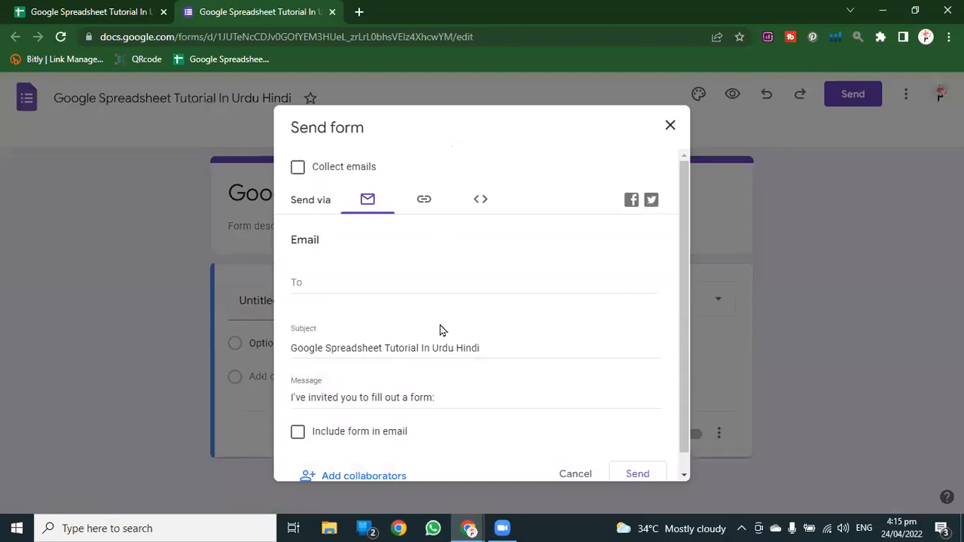
pyautogui.scroll(-1, 425, 309)
pyautogui.click(423, 180)
pyautogui.click(369, 201)
pyautogui.click(480, 202)
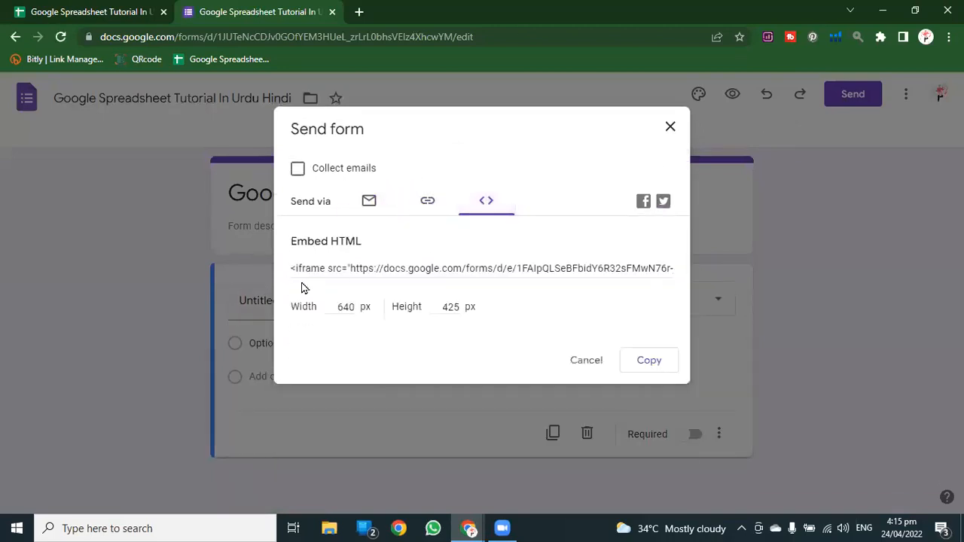
pyautogui.click(574, 360)
pyautogui.click(332, 11)
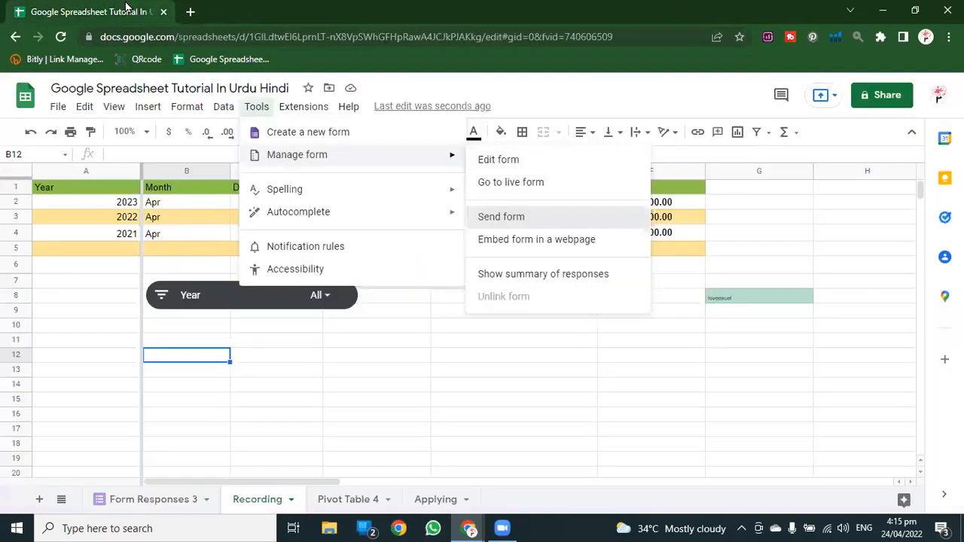
# Run a spell check on the Recording sheet and dismiss its result.
pyautogui.click(255, 109)
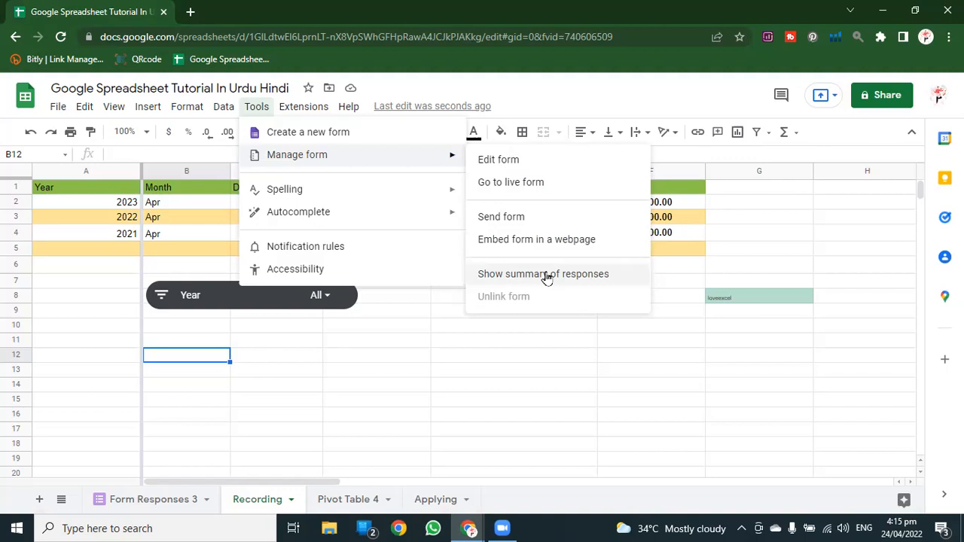
pyautogui.moveTo(374, 194)
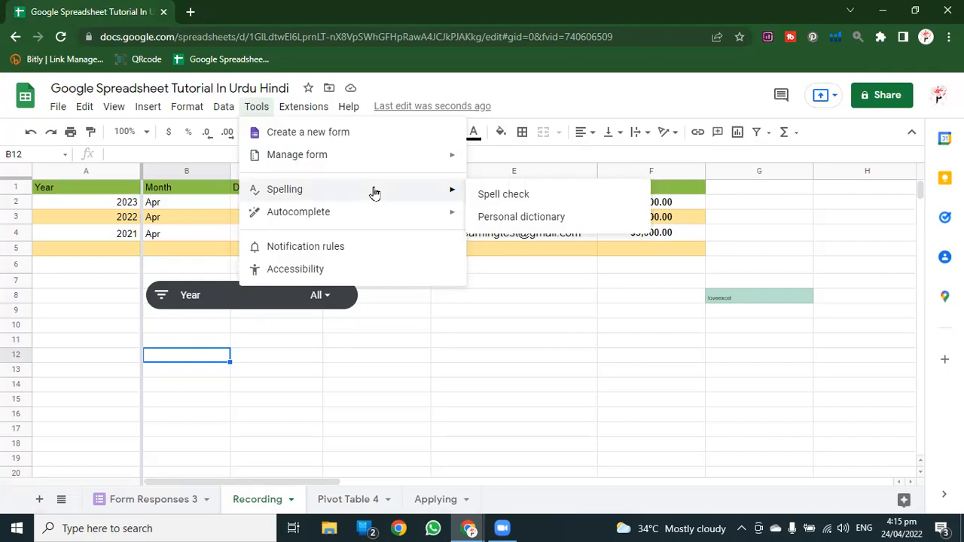
pyautogui.click(512, 195)
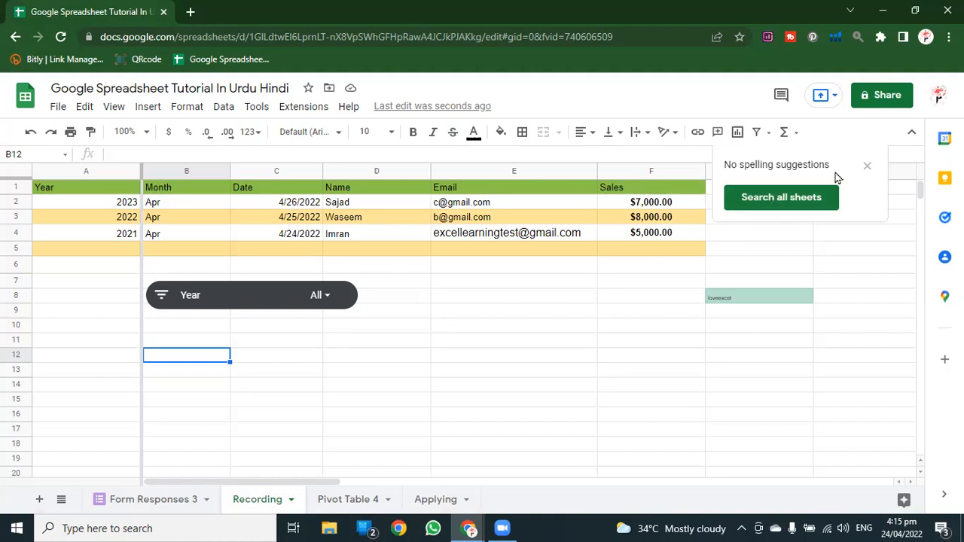
pyautogui.click(868, 169)
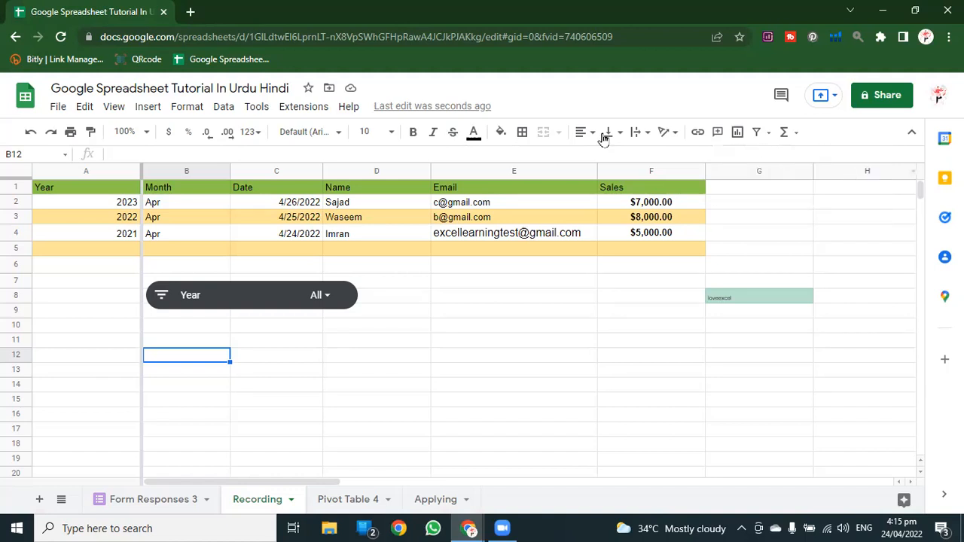
# Add the word "Worrd" to the personal dictionary, delete it again, and confirm the dictionary.
pyautogui.click(256, 107)
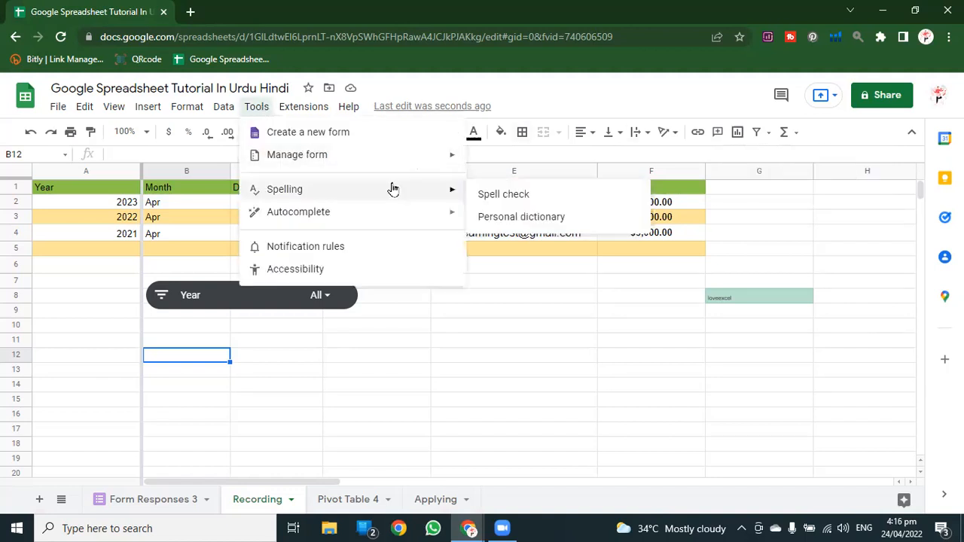
pyautogui.click(525, 218)
pyautogui.moveTo(478, 151); pyautogui.dragTo(620, 125)
pyautogui.moveTo(499, 221)
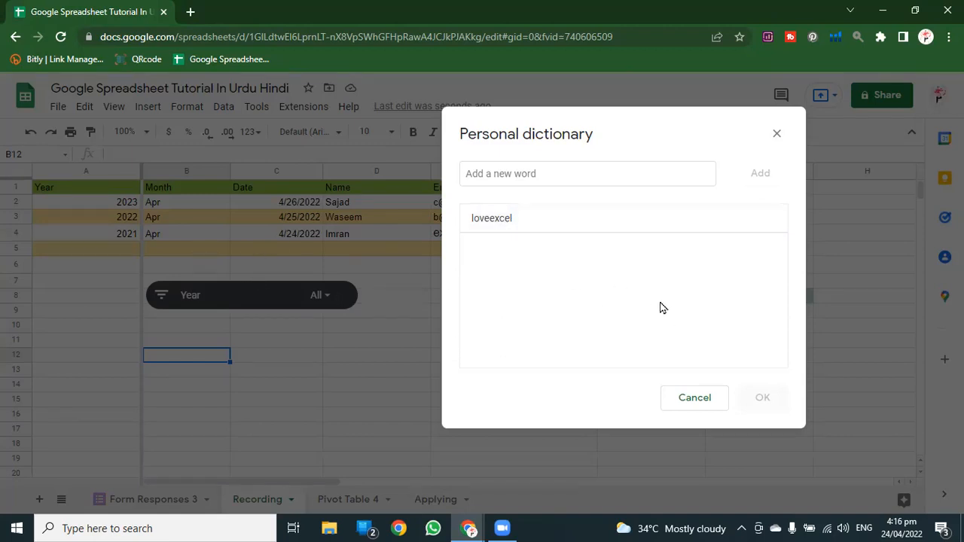
pyautogui.click(503, 173)
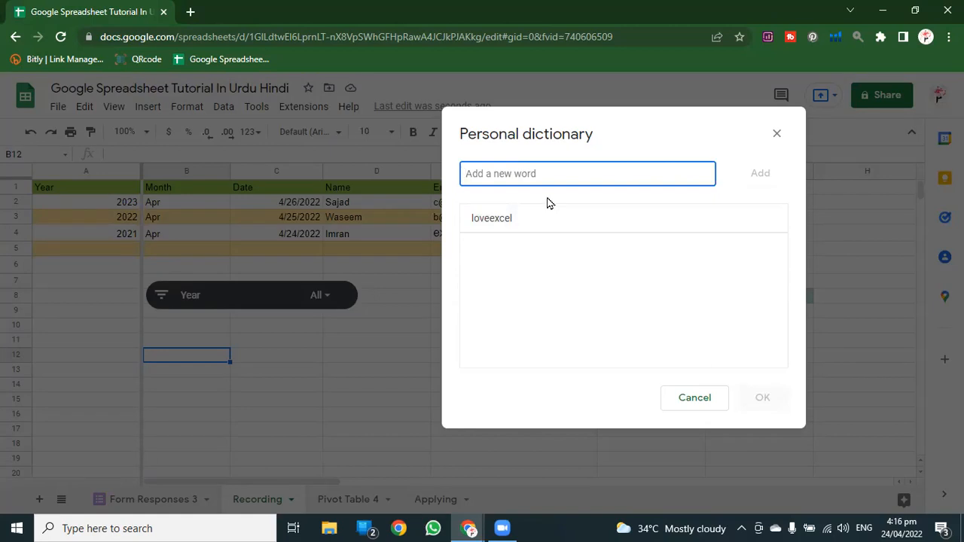
pyautogui.write('Worrd')
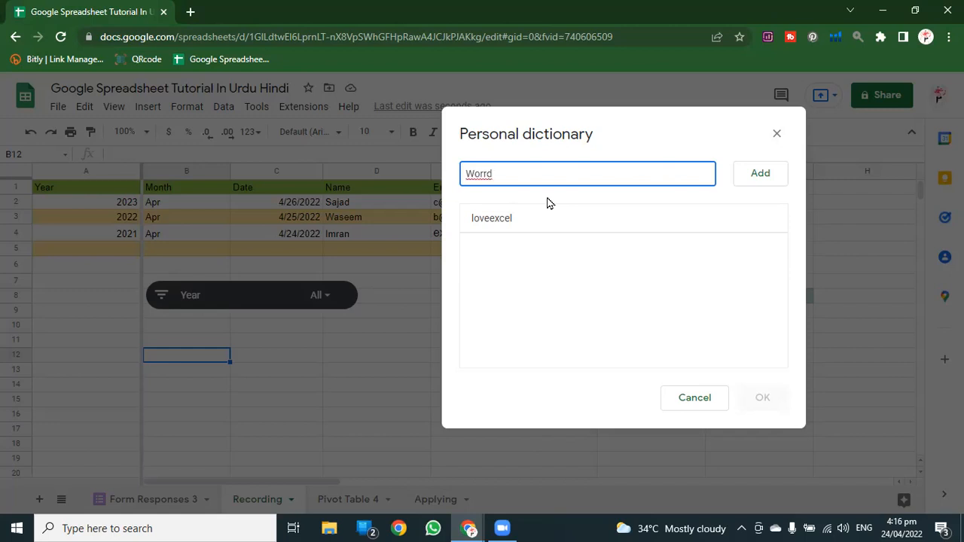
pyautogui.click(762, 175)
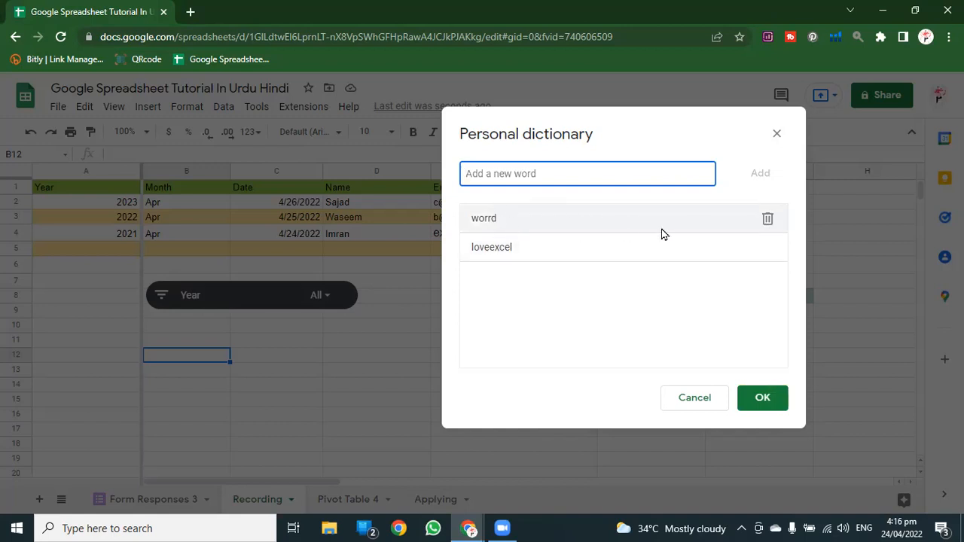
pyautogui.click(768, 220)
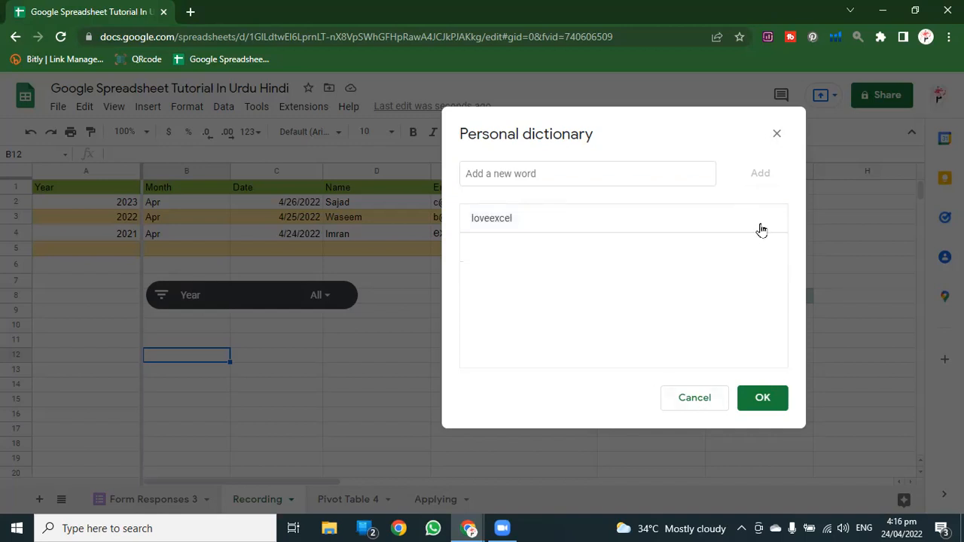
pyautogui.click(768, 400)
# Draft a notification rule for any changes made with a daily digest email, and discard it without saving.
pyautogui.click(260, 107)
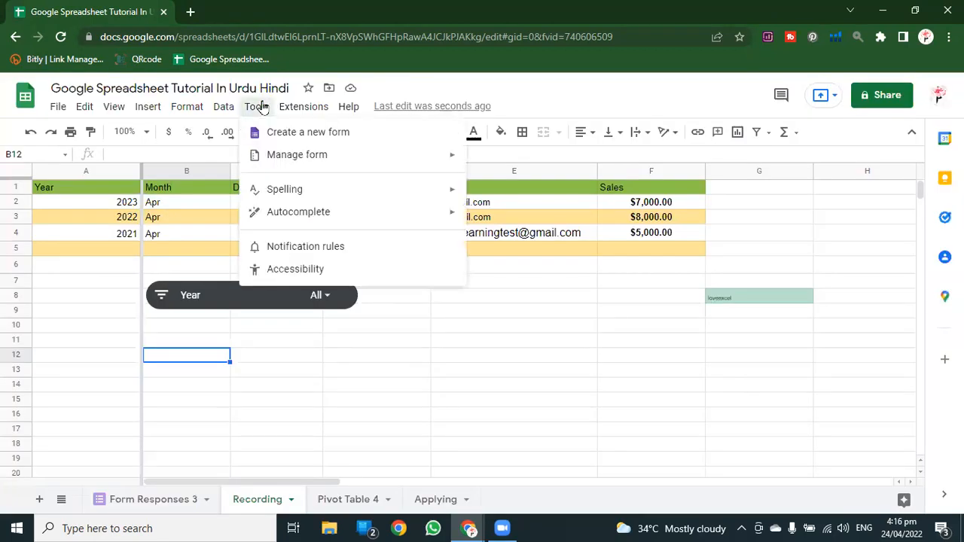
pyautogui.moveTo(311, 212)
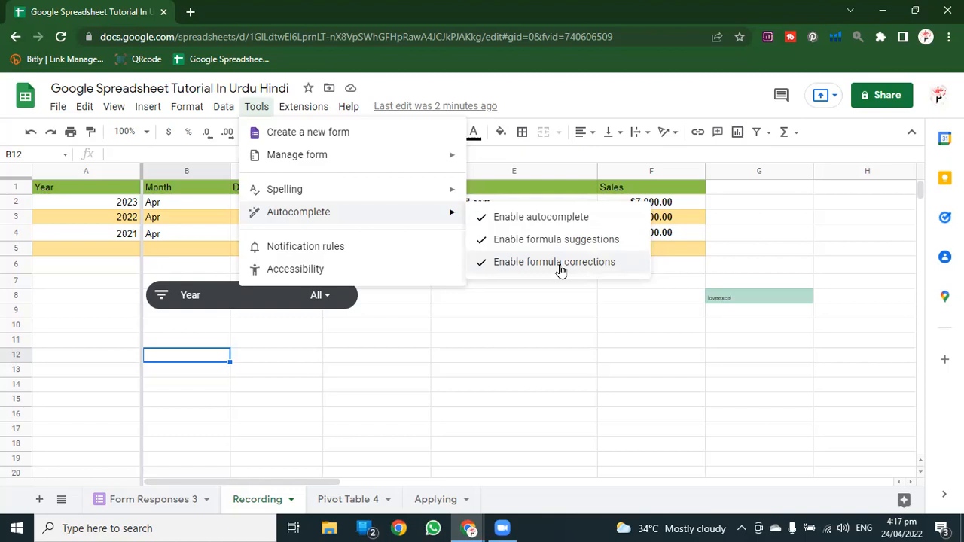
pyautogui.click(346, 251)
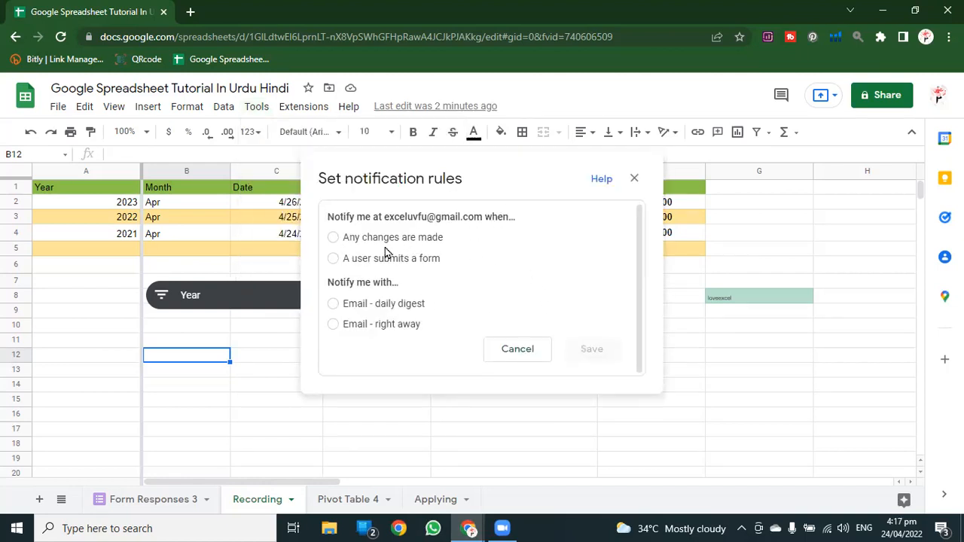
pyautogui.click(334, 238)
pyautogui.click(334, 305)
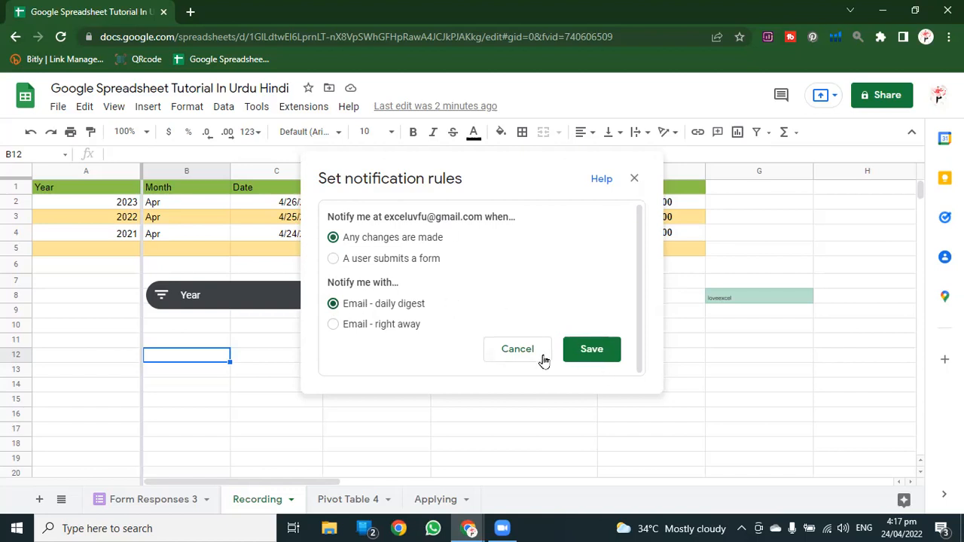
pyautogui.click(510, 349)
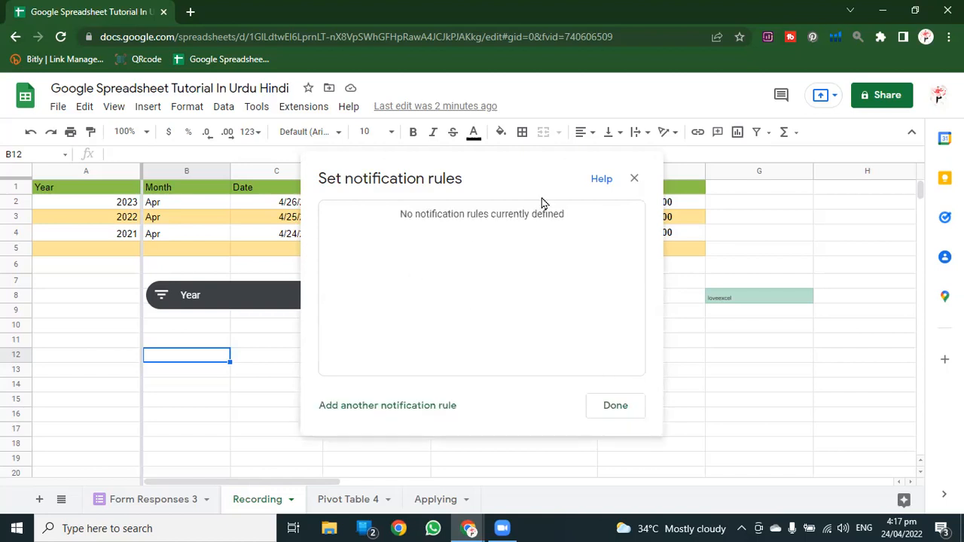
pyautogui.click(634, 179)
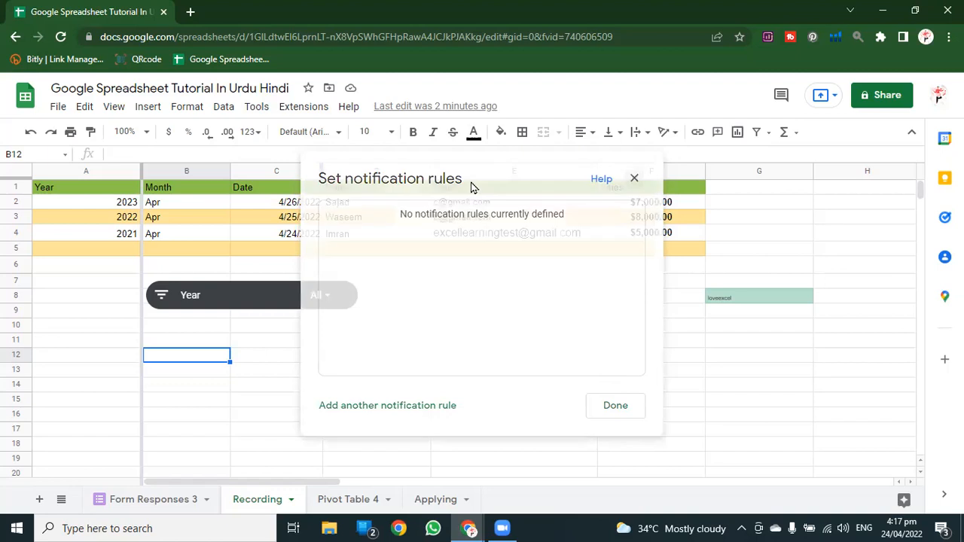
# Tick screen reader, braille and screen magnifier support in the accessibility settings, and cancel without applying them.
pyautogui.click(256, 109)
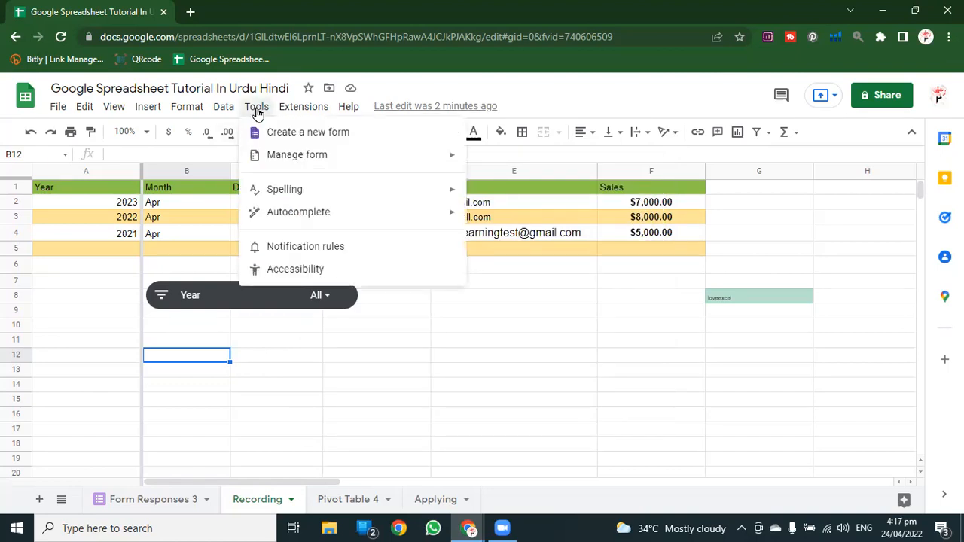
pyautogui.click(314, 275)
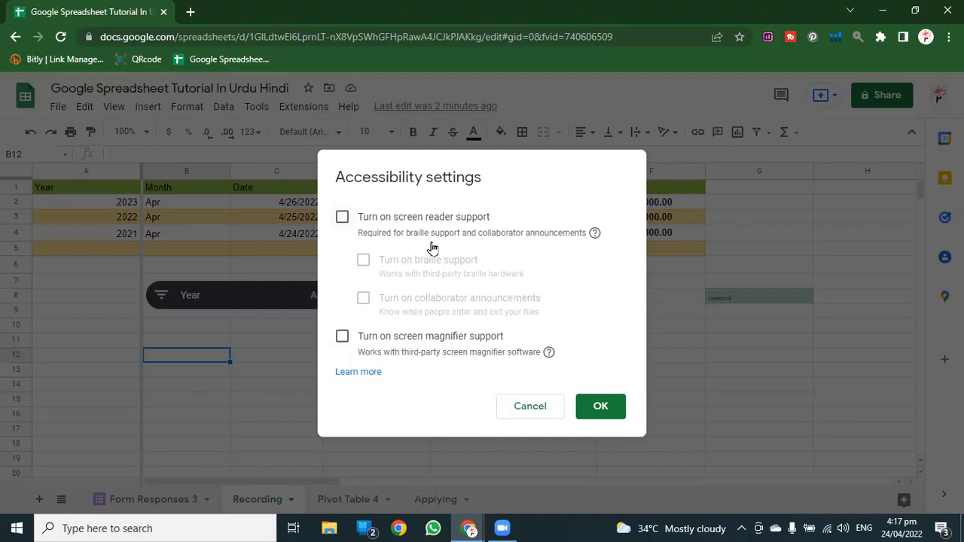
pyautogui.click(343, 217)
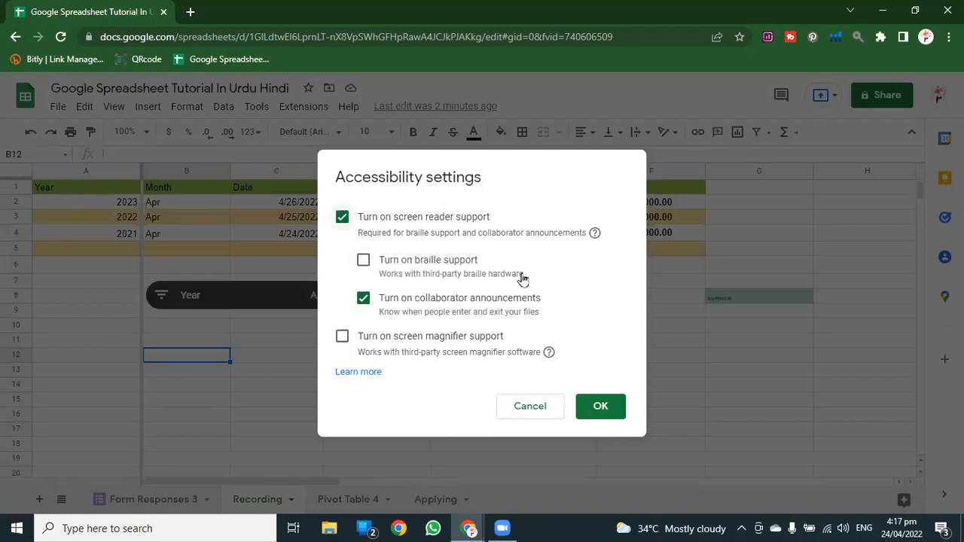
pyautogui.click(363, 260)
pyautogui.click(342, 336)
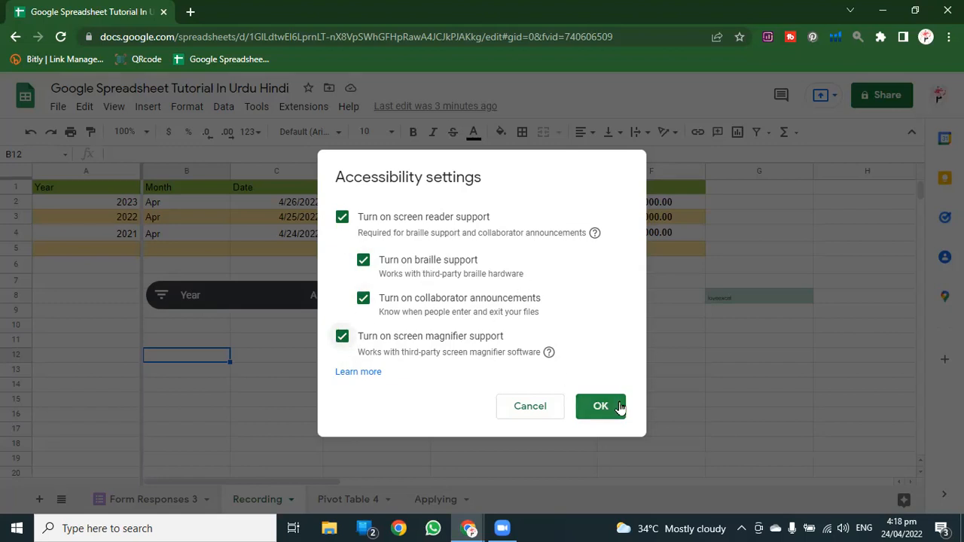
pyautogui.click(546, 406)
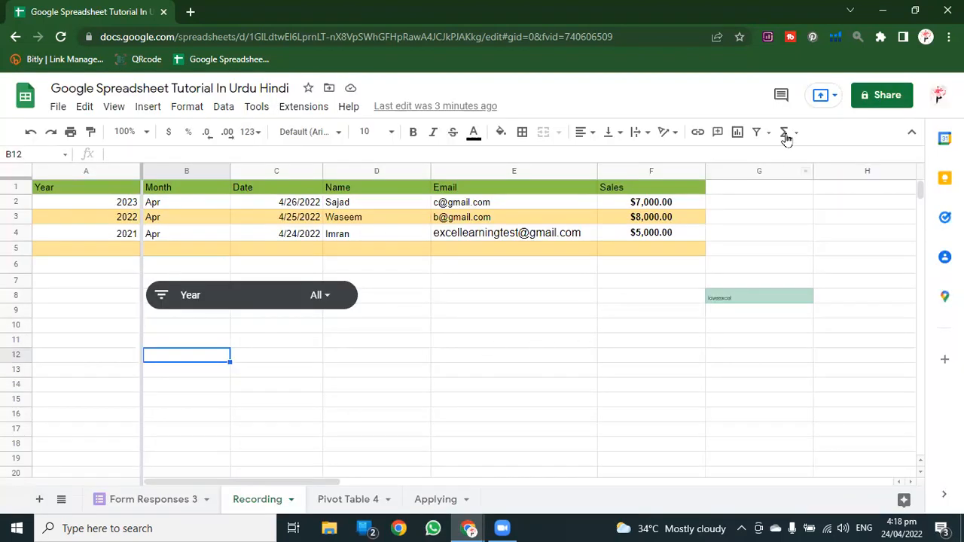
# Try the Magnifying Glass browser extension on the Recording sheet and select cell G8.
pyautogui.click(856, 38)
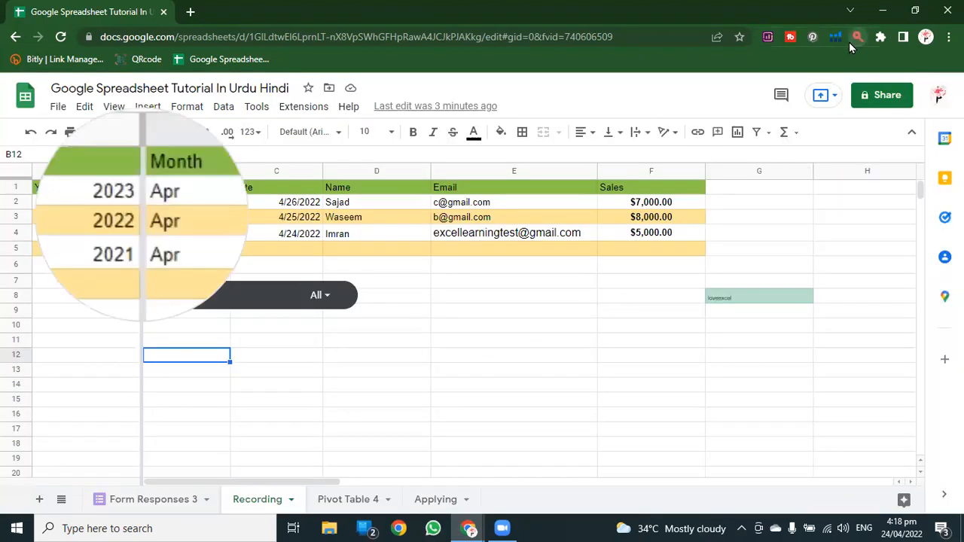
pyautogui.click(831, 204)
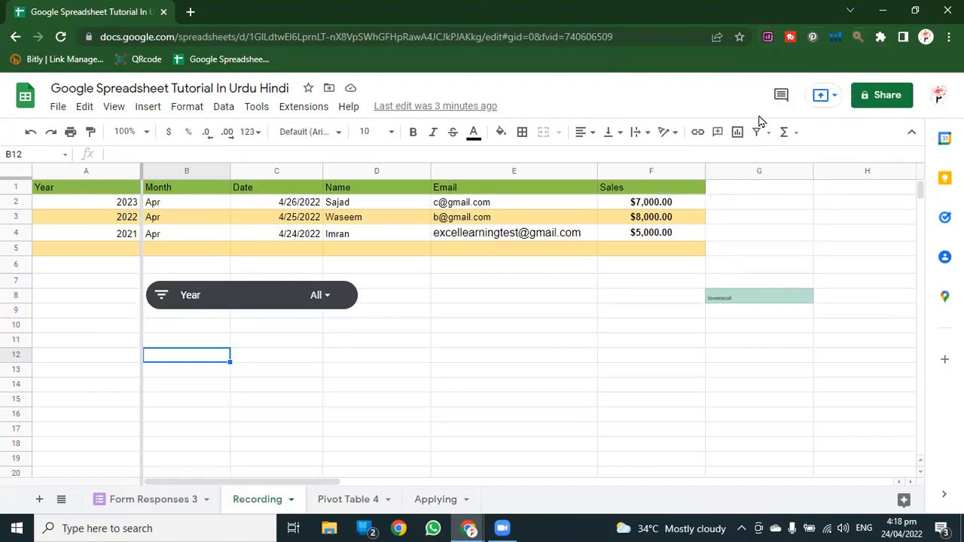
pyautogui.rightClick(857, 38)
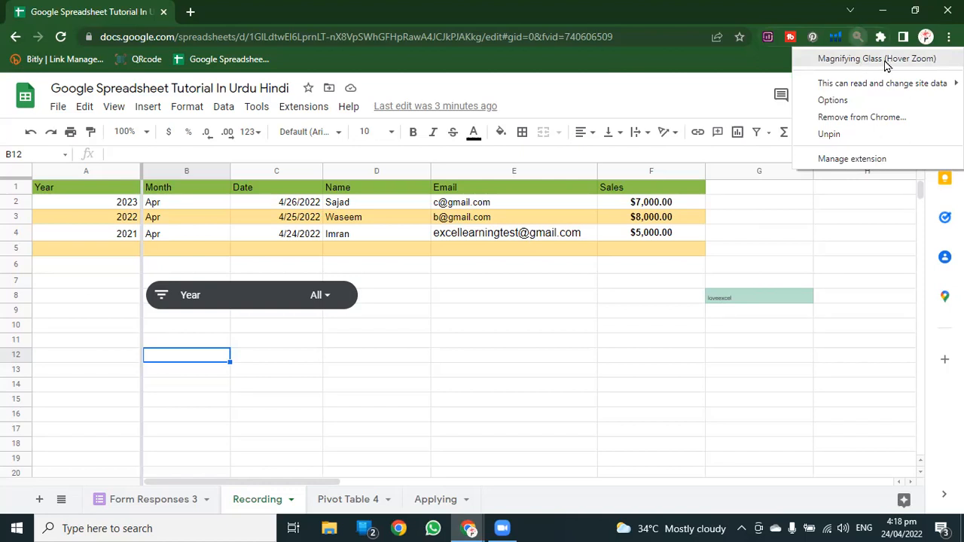
pyautogui.click(732, 330)
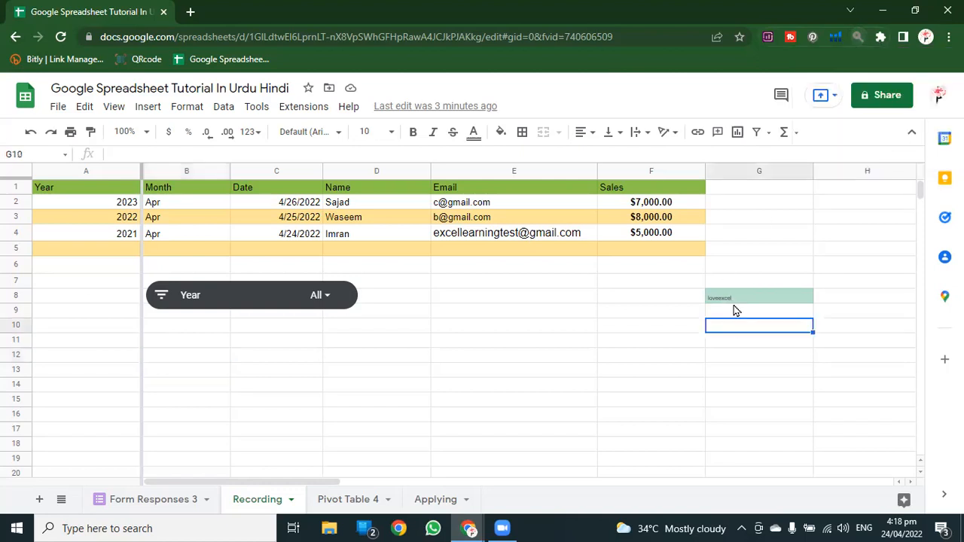
pyautogui.click(752, 300)
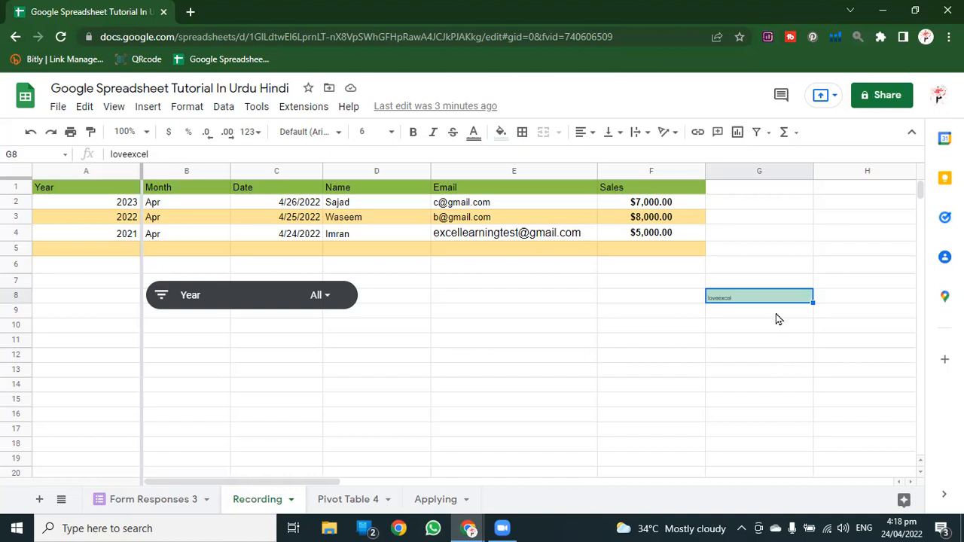
pyautogui.click(858, 38)
# Browse the Sheets add-ons in the Google Workspace Marketplace, and close it without installing any.
pyautogui.click(226, 105)
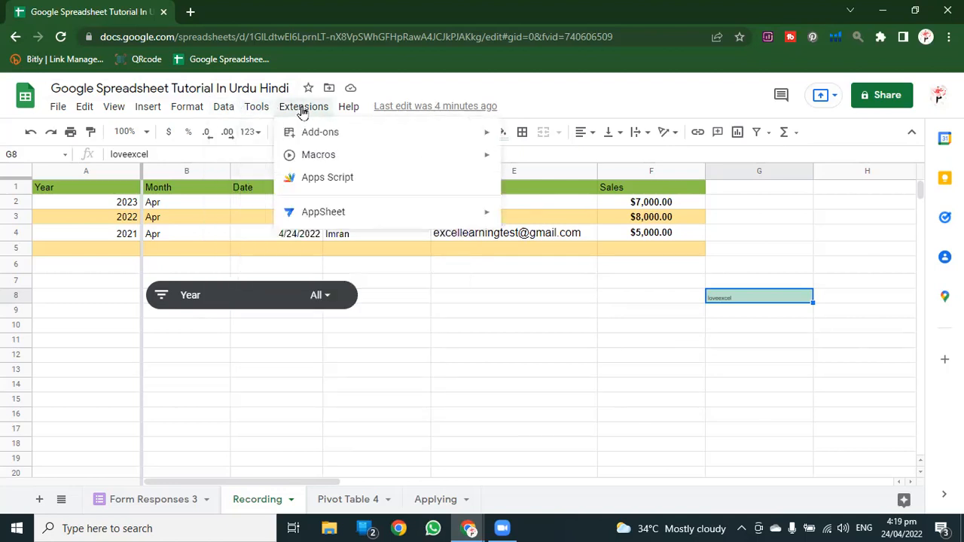
pyautogui.moveTo(338, 143)
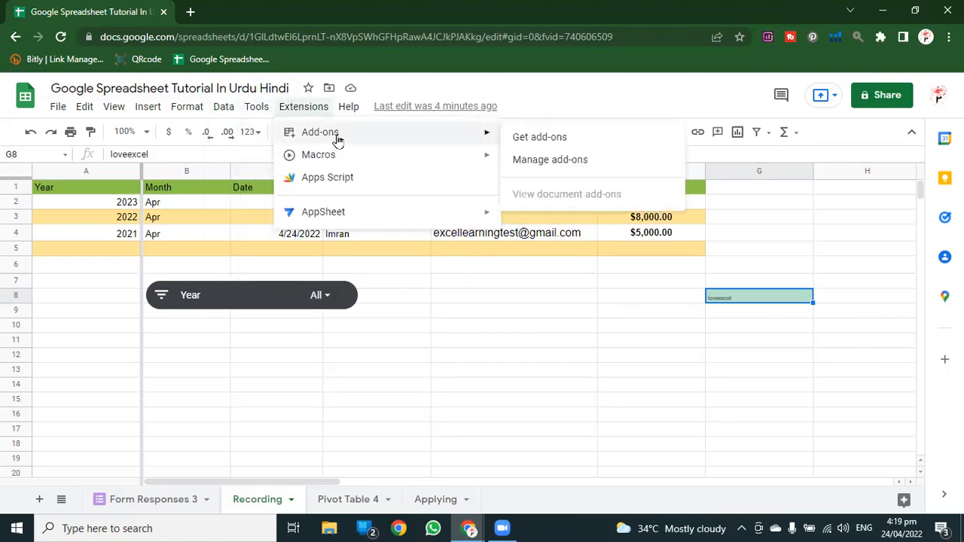
pyautogui.click(586, 140)
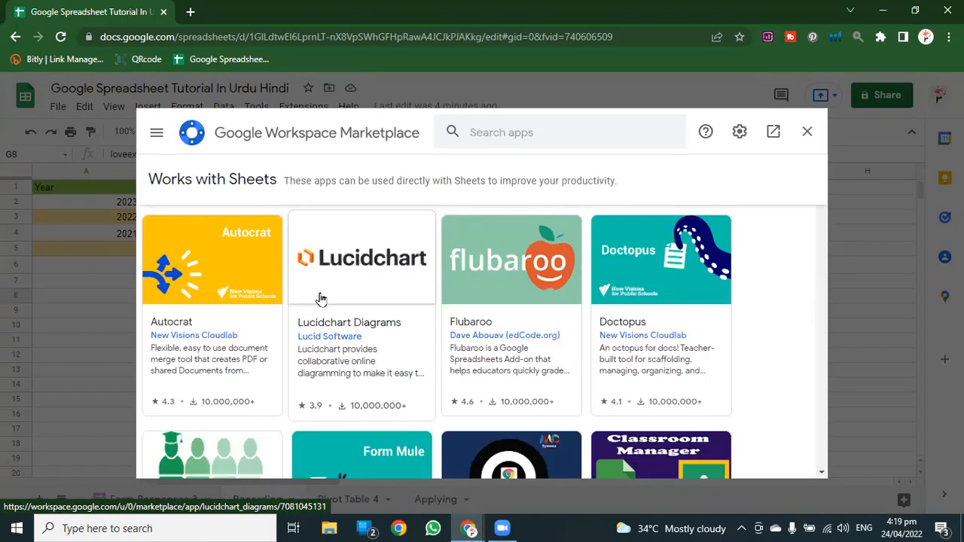
pyautogui.scroll(-4, 595, 360)
pyautogui.scroll(4, 542, 354)
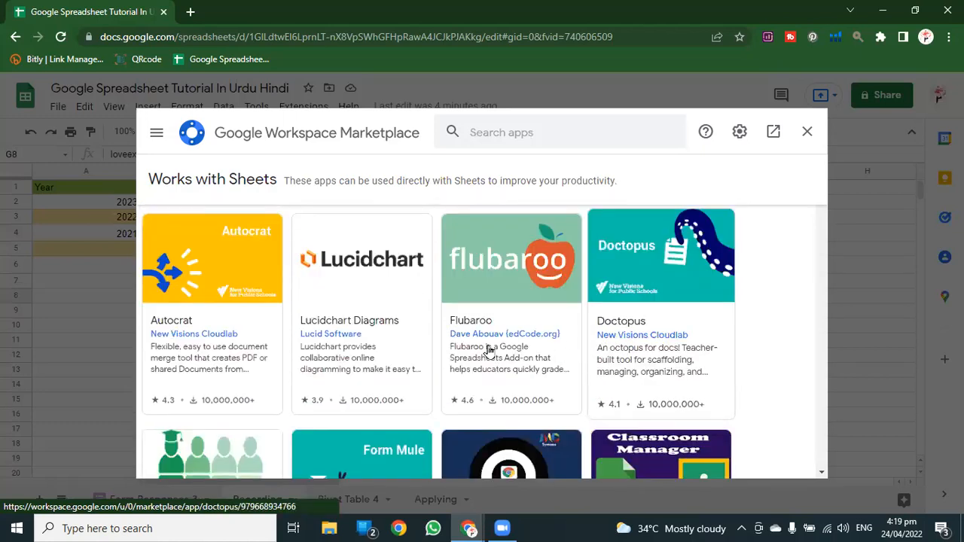
pyautogui.scroll(-3, 577, 330)
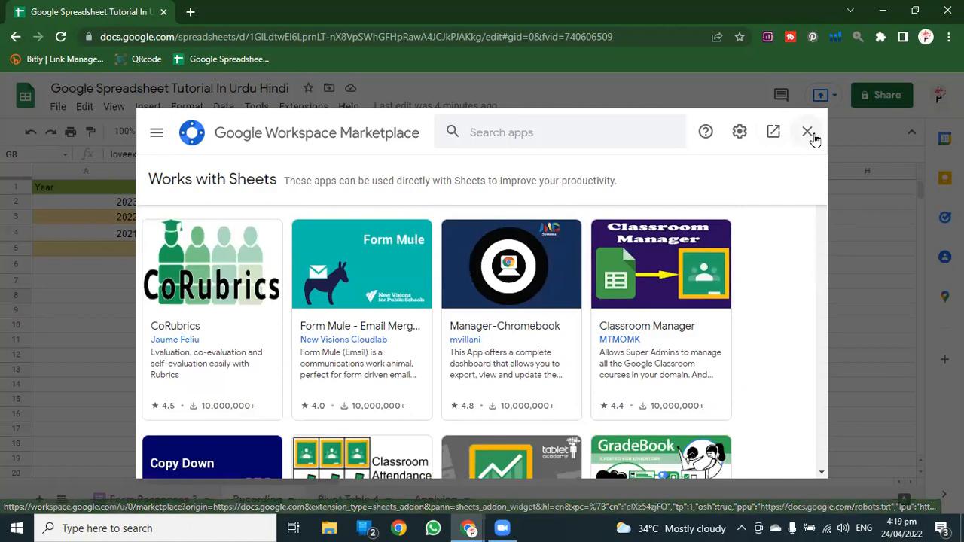
pyautogui.click(809, 133)
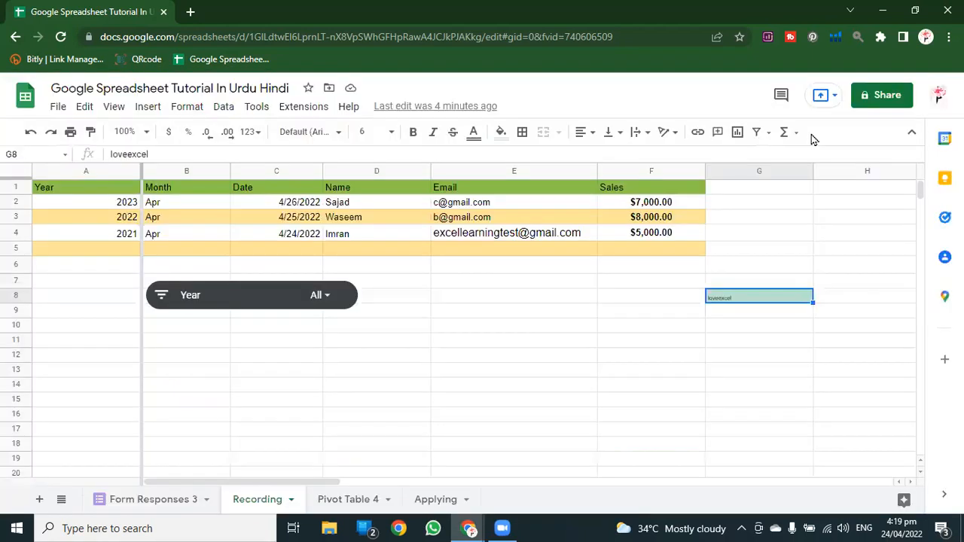
# Review the available macro options, and leave them without recording or importing a macro.
pyautogui.click(315, 105)
pyautogui.moveTo(345, 161)
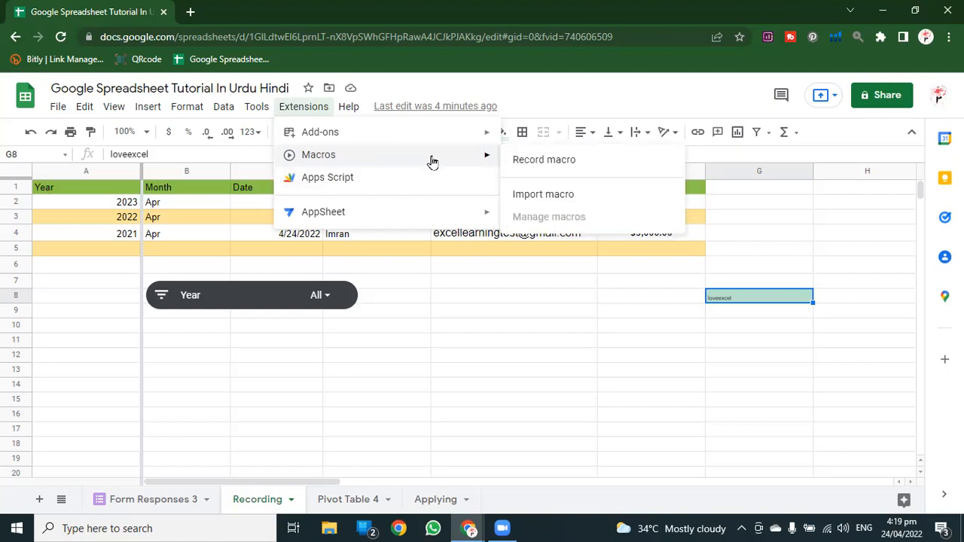
pyautogui.click(475, 311)
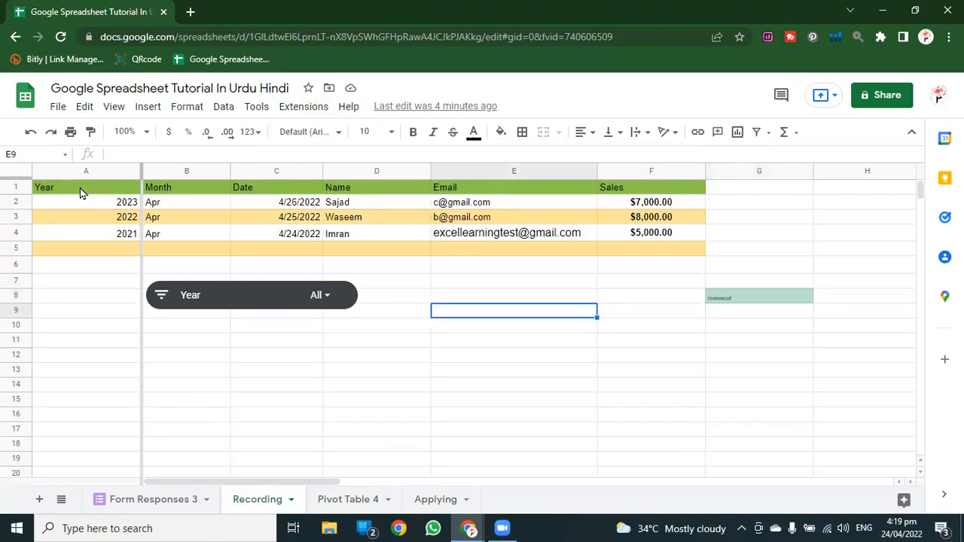
pyautogui.click(566, 373)
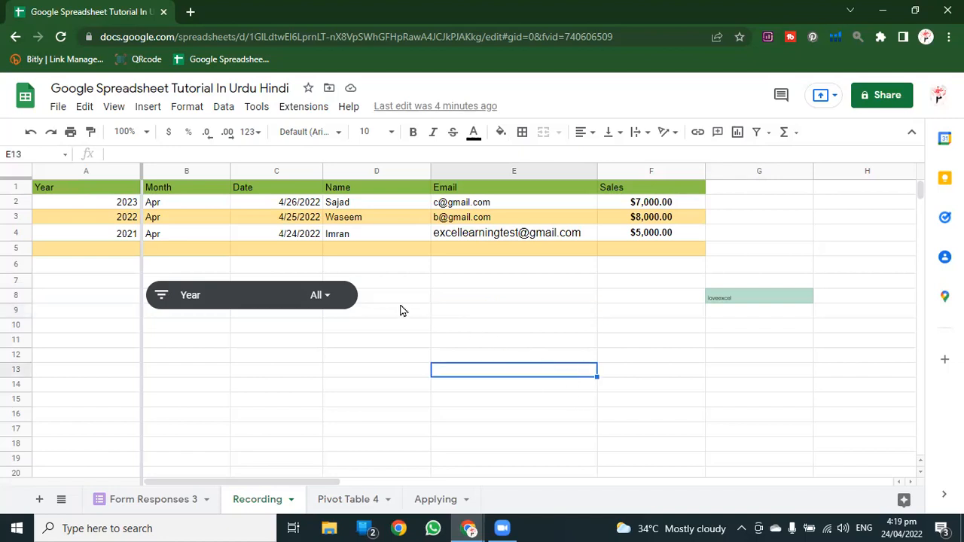
# Try to reset the fill color of header row 1 on the Recording sheet.
pyautogui.click(16, 186)
pyautogui.click(500, 132)
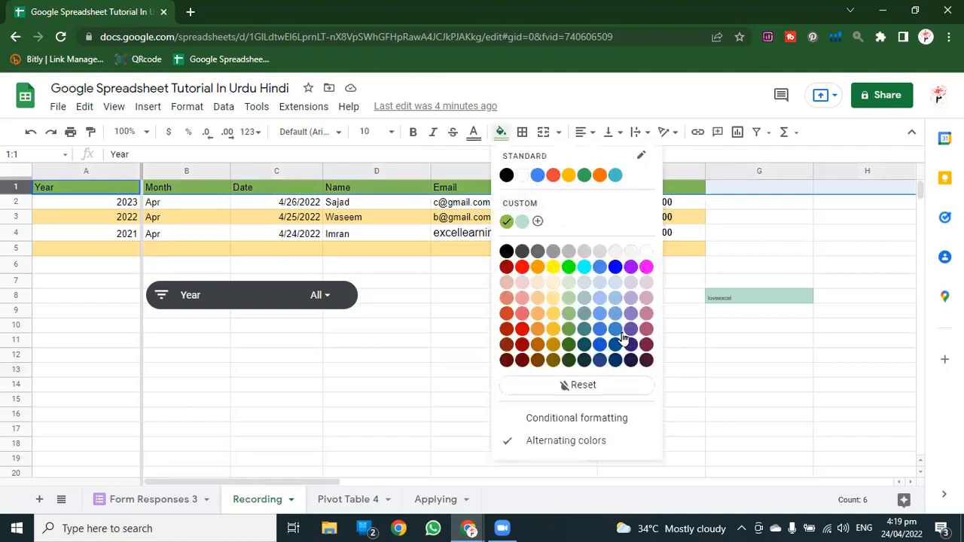
pyautogui.click(577, 386)
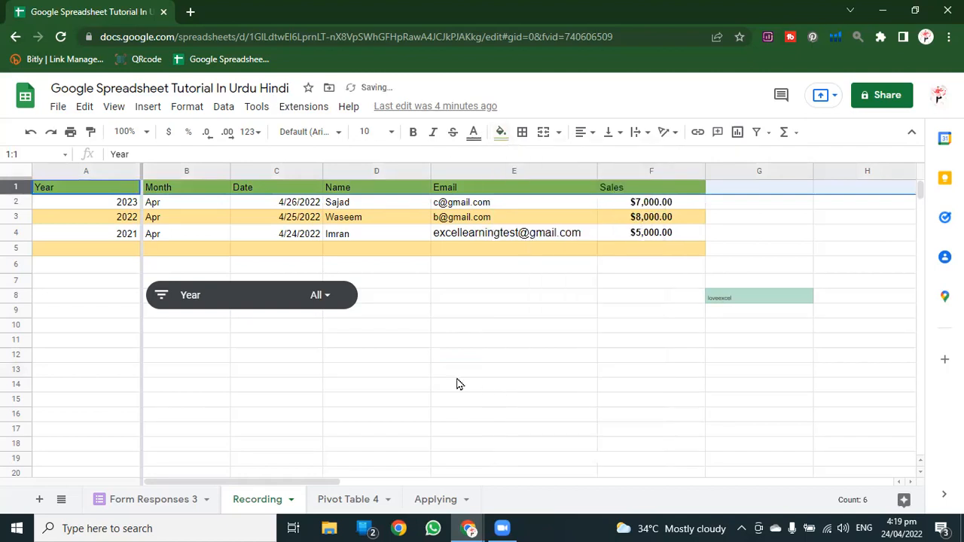
pyautogui.click(468, 343)
# Turn off the Header style in the alternating colors applied to A1:F5.
pyautogui.click(27, 191)
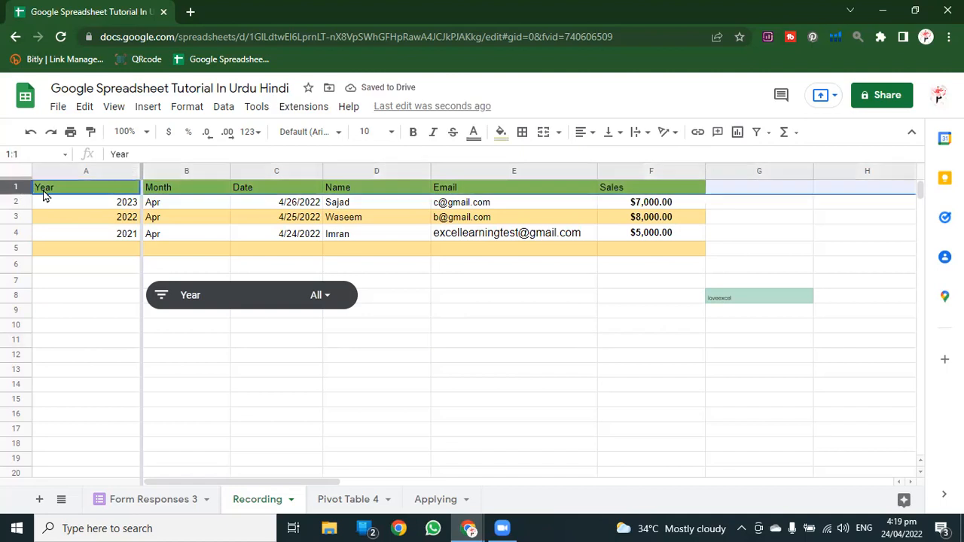
pyautogui.click(500, 132)
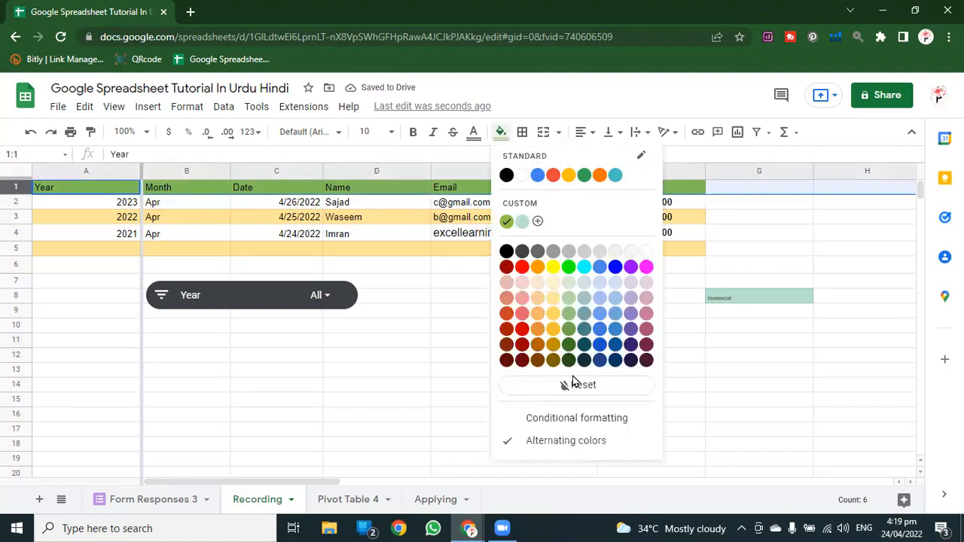
pyautogui.click(542, 444)
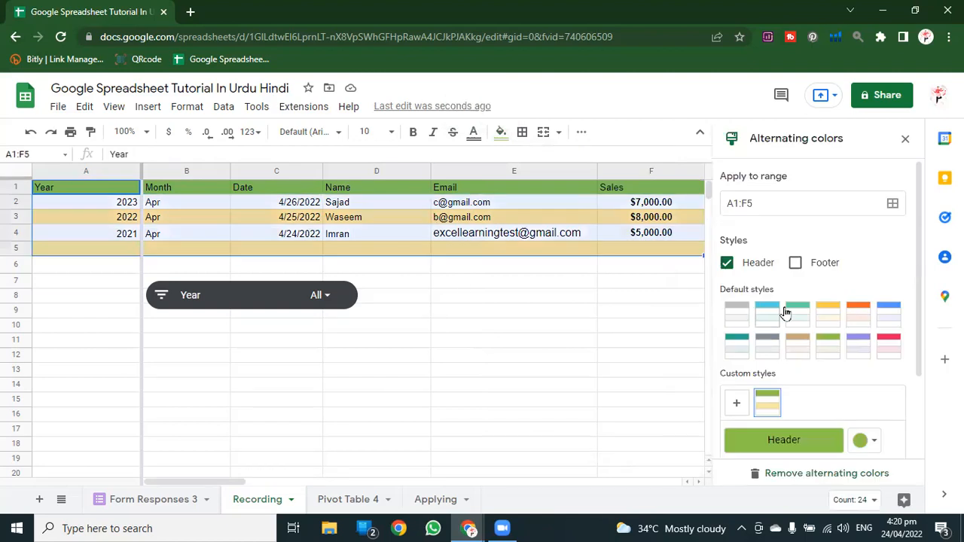
pyautogui.scroll(-3, 862, 277)
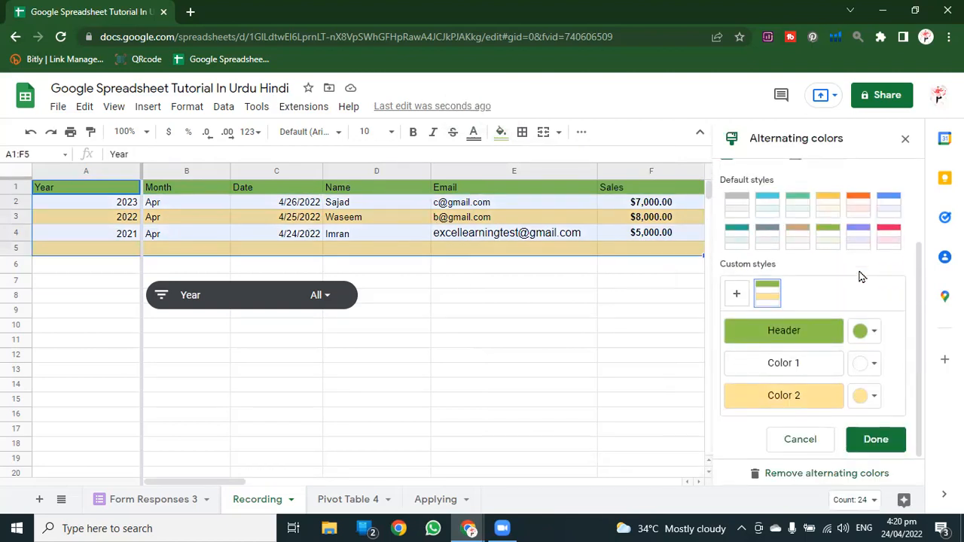
pyautogui.scroll(3, 862, 276)
pyautogui.scroll(-3, 863, 277)
pyautogui.scroll(3, 867, 279)
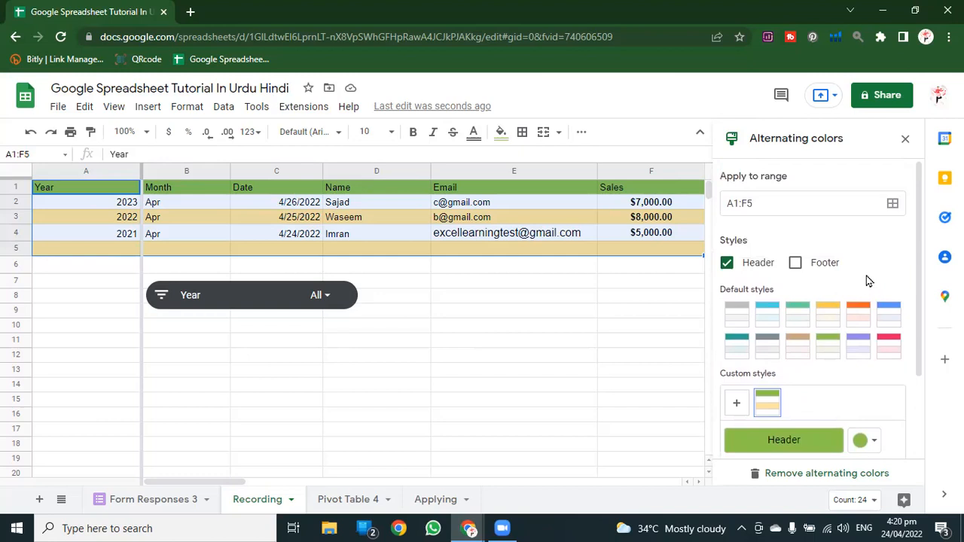
pyautogui.click(727, 263)
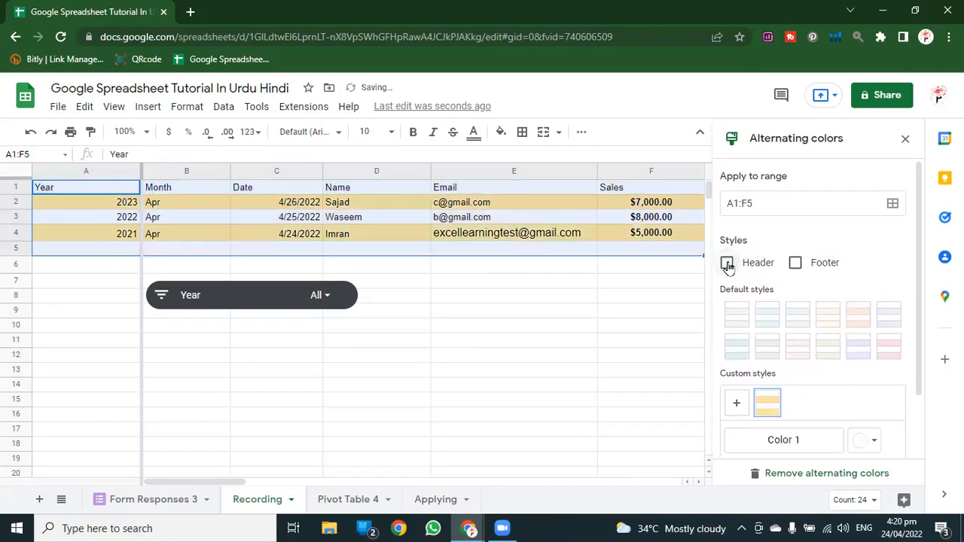
# Set Color 2 of the table's alternating colors to white and finish the formatting.
pyautogui.scroll(-3, 896, 357)
pyautogui.click(874, 400)
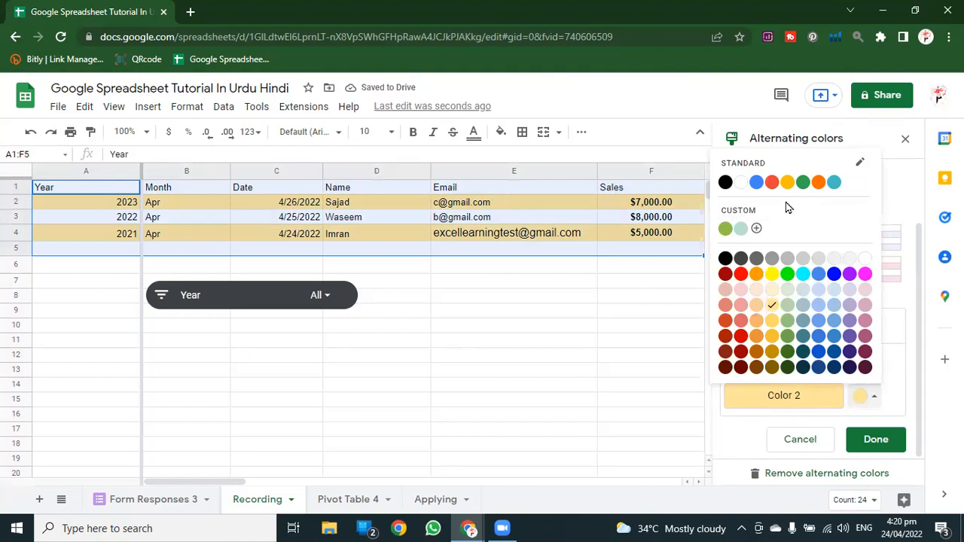
pyautogui.click(741, 182)
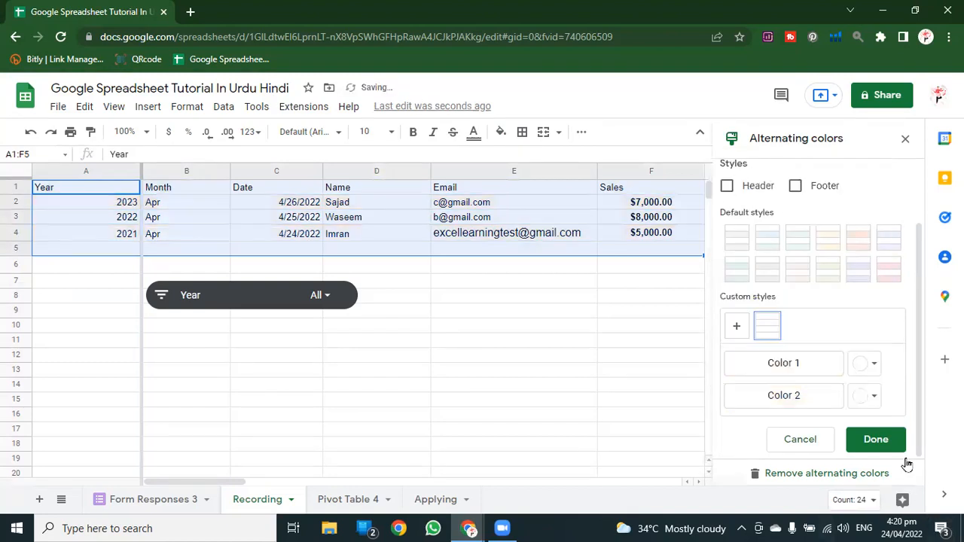
pyautogui.click(874, 439)
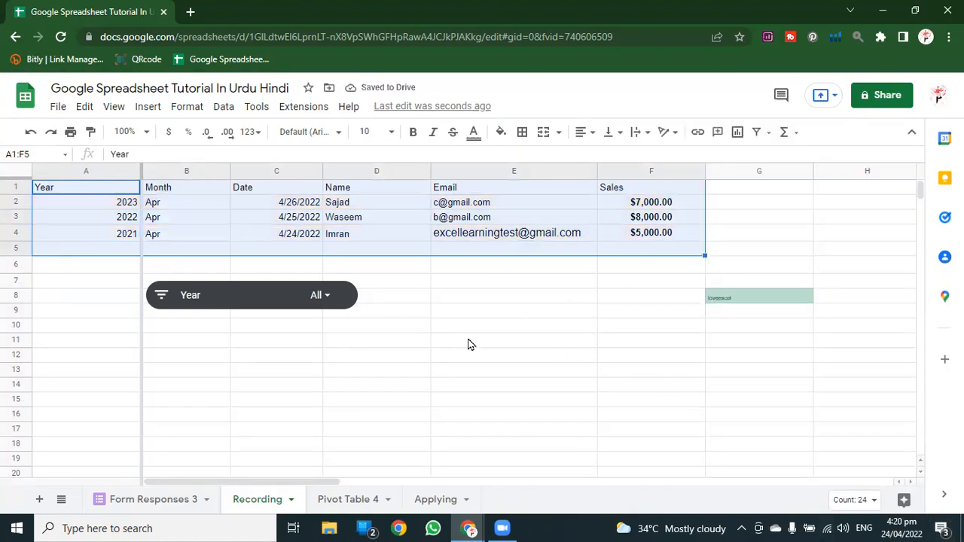
# Try to fill the header cells A1:F1 with green.
pyautogui.click(468, 345)
pyautogui.moveTo(57, 193); pyautogui.dragTo(629, 193)
pyautogui.click(501, 133)
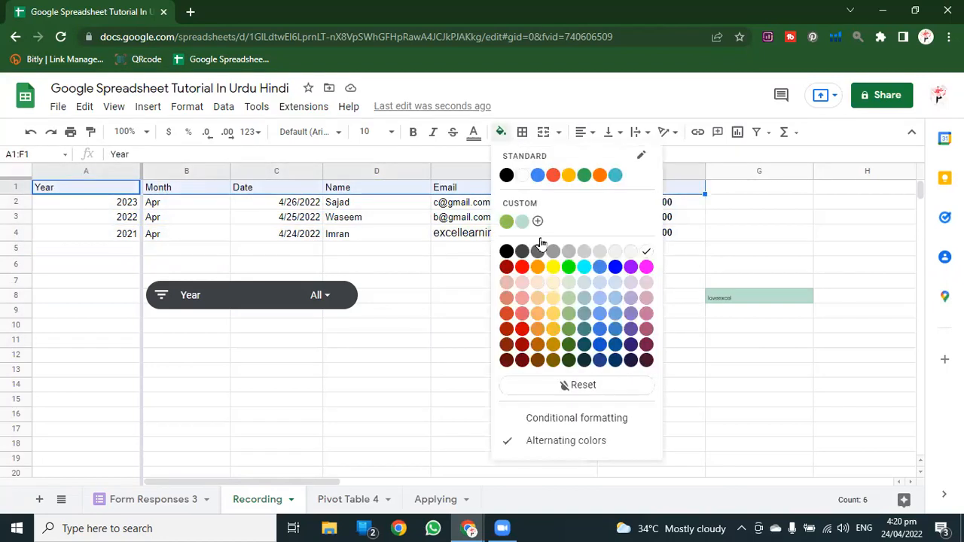
pyautogui.click(569, 315)
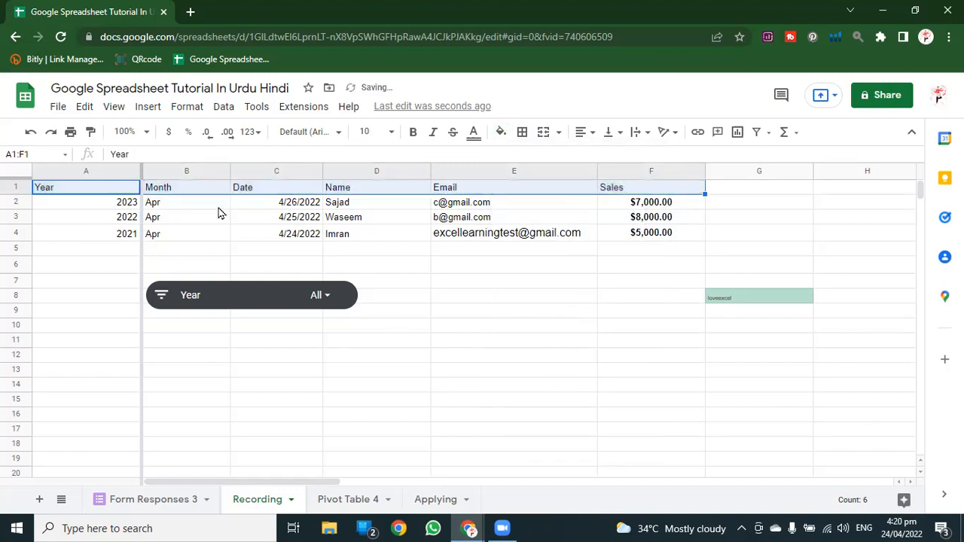
# Copy the table A1:F4 from the Recording sheet and paste it at A1 of the Applying sheet.
pyautogui.moveTo(88, 189); pyautogui.dragTo(620, 239)
pyautogui.hotkey('ctrl', 'c')
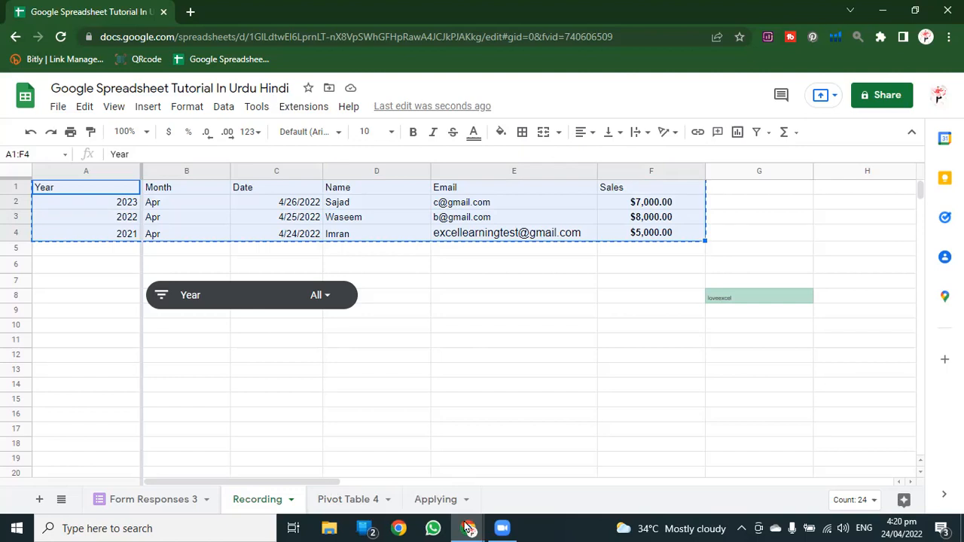
pyautogui.click(443, 500)
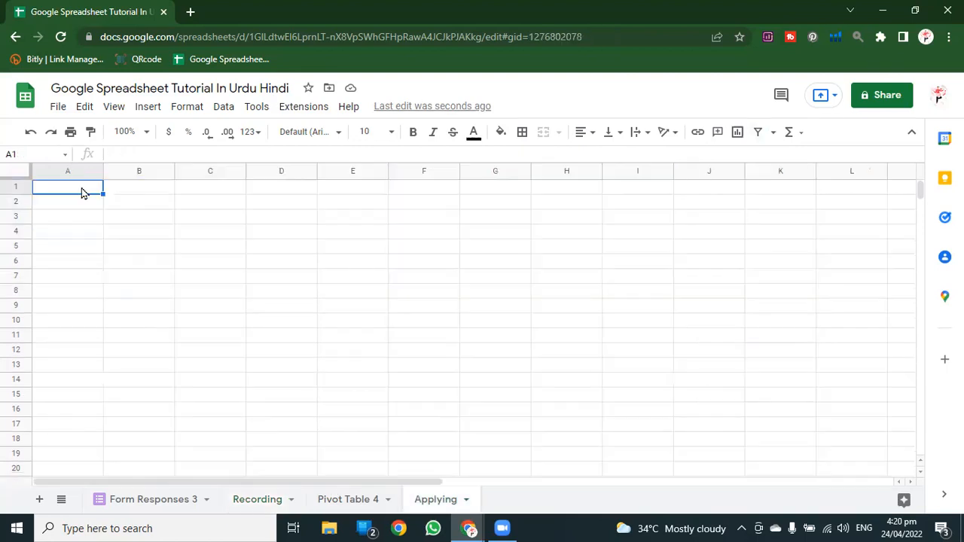
pyautogui.hotkey('ctrl', 'v')
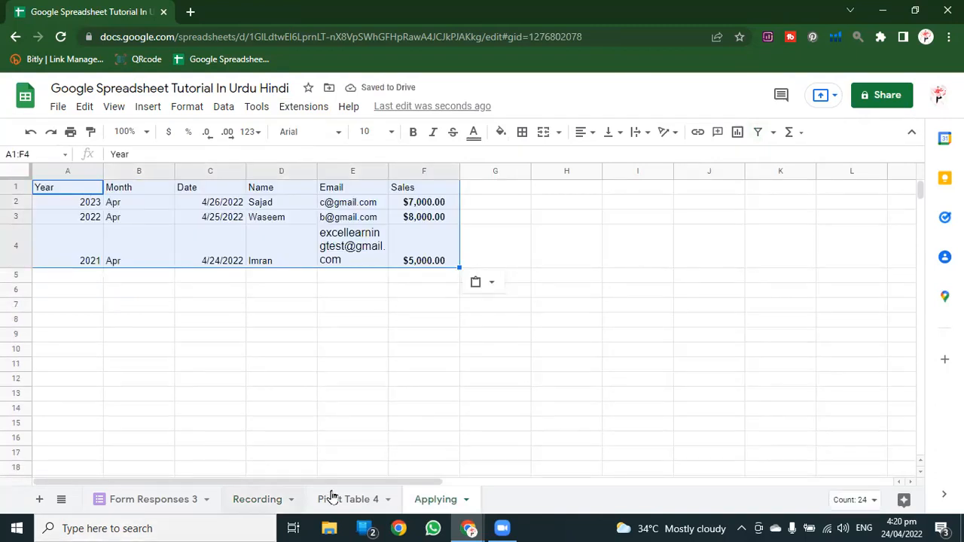
# Unfreeze all columns on the Recording sheet.
pyautogui.click(269, 499)
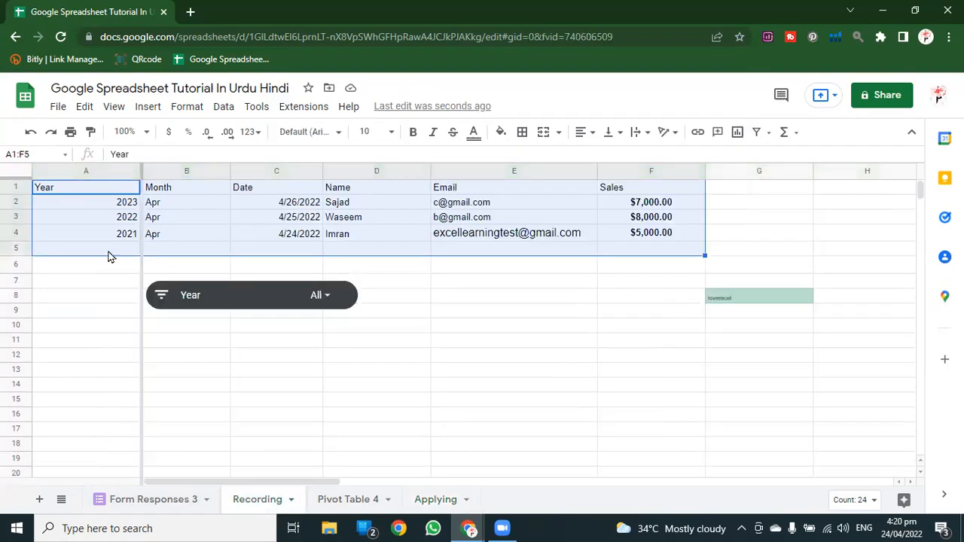
pyautogui.click(190, 376)
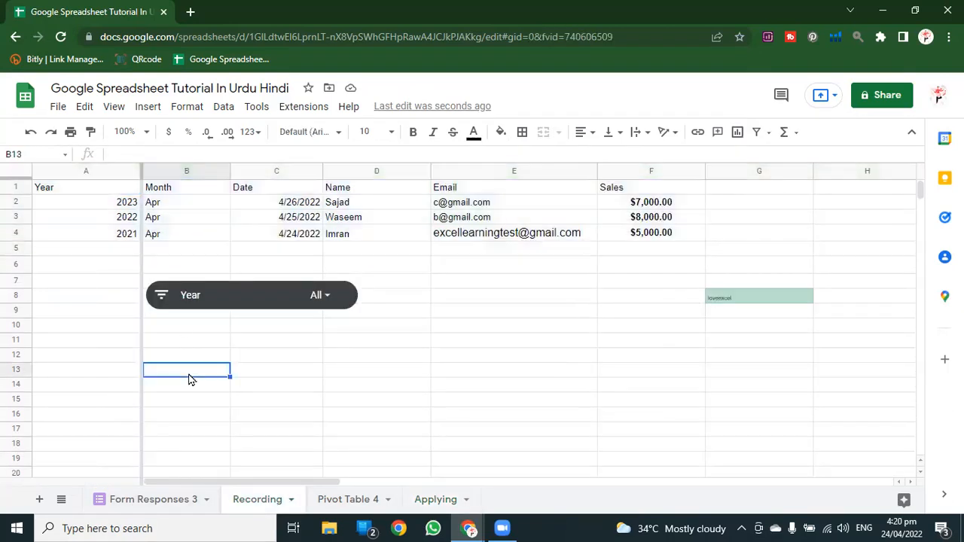
pyautogui.click(103, 171)
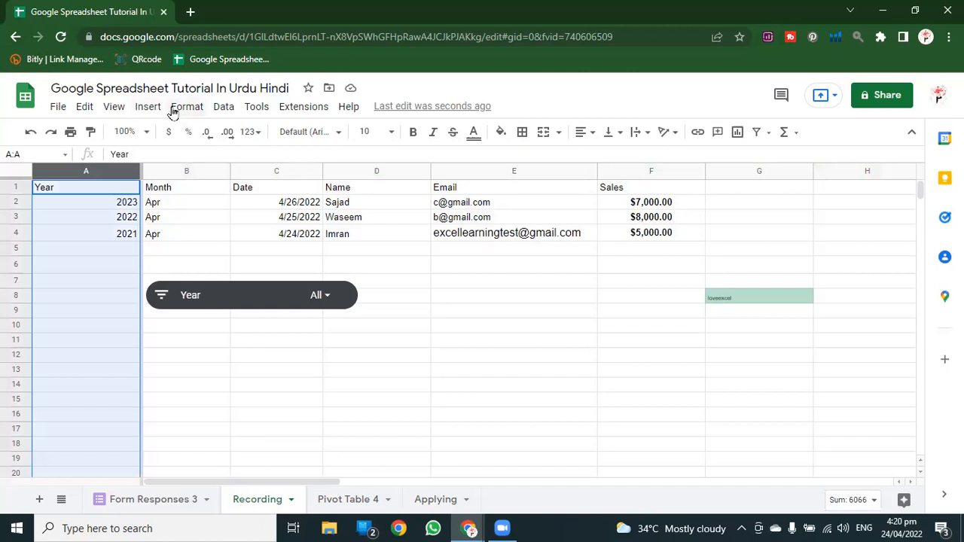
pyautogui.click(146, 107)
pyautogui.moveTo(113, 107)
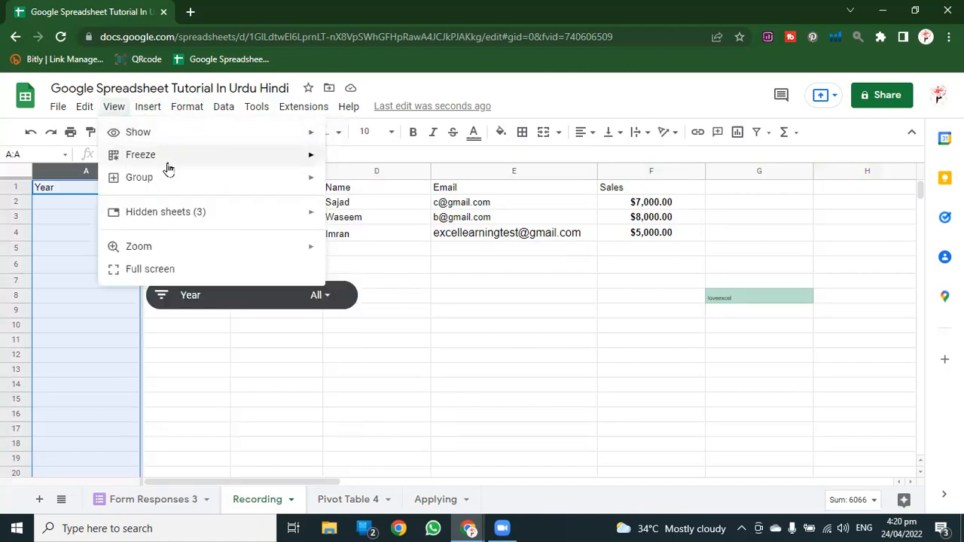
pyautogui.moveTo(171, 166)
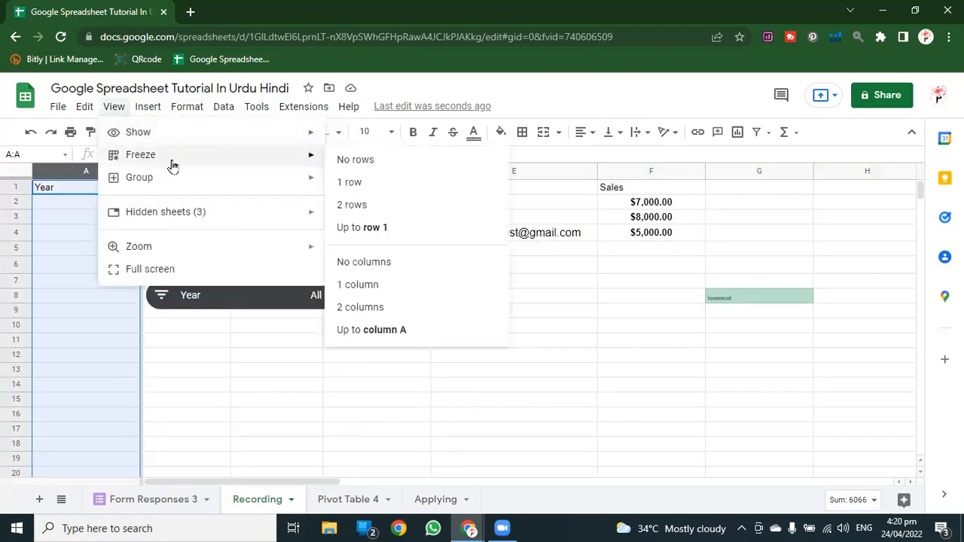
pyautogui.click(390, 263)
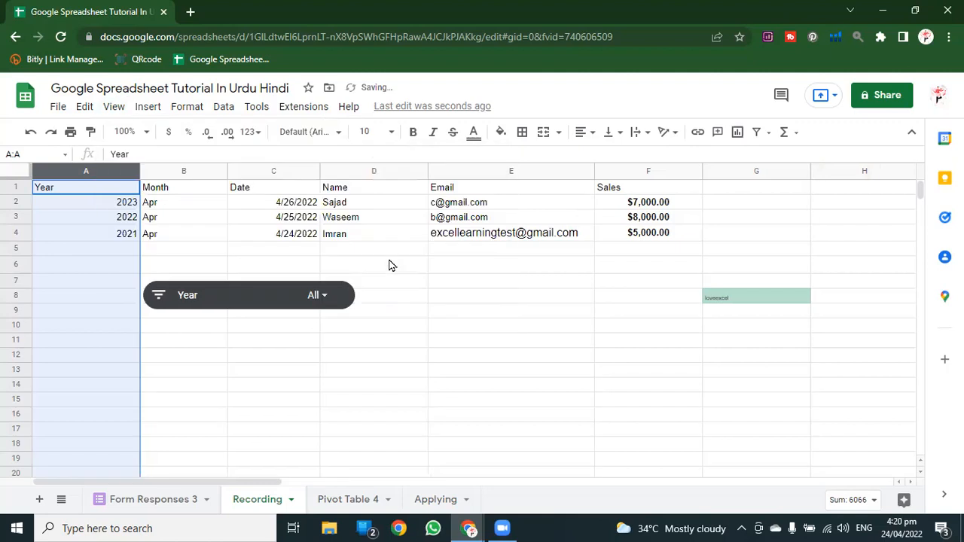
pyautogui.click(493, 324)
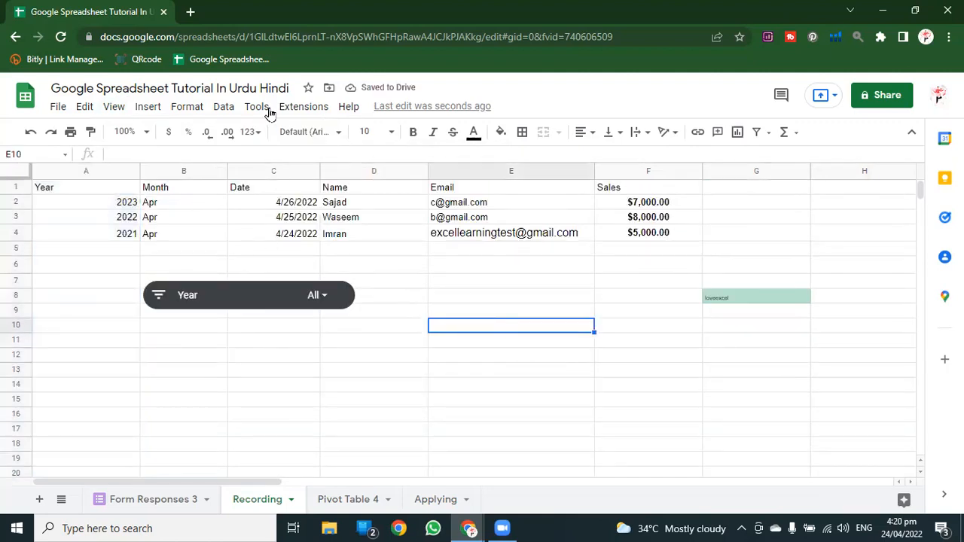
# Start recording a new macro that uses absolute references.
pyautogui.click(299, 108)
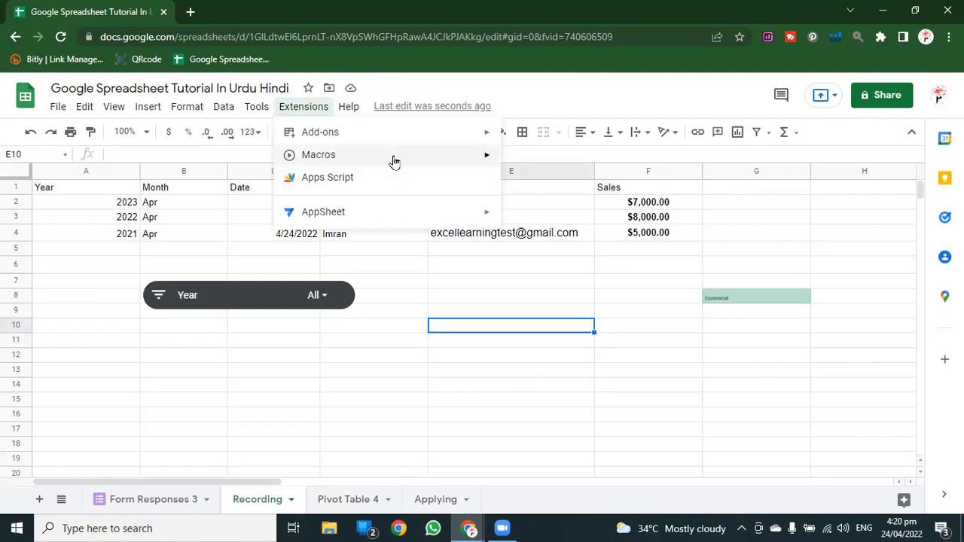
pyautogui.moveTo(417, 159)
pyautogui.click(570, 161)
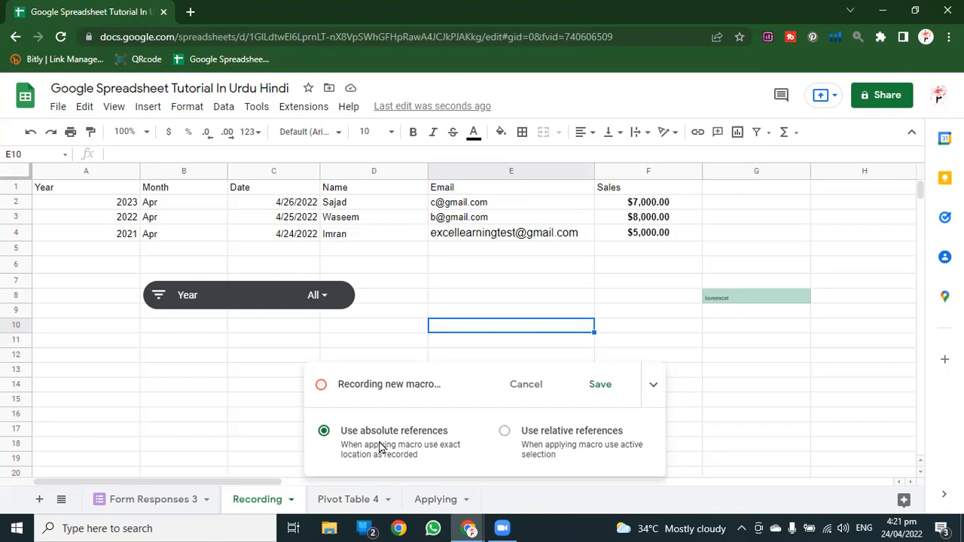
# Fill the header cells A1:F1 with green while the macro records.
pyautogui.click(16, 188)
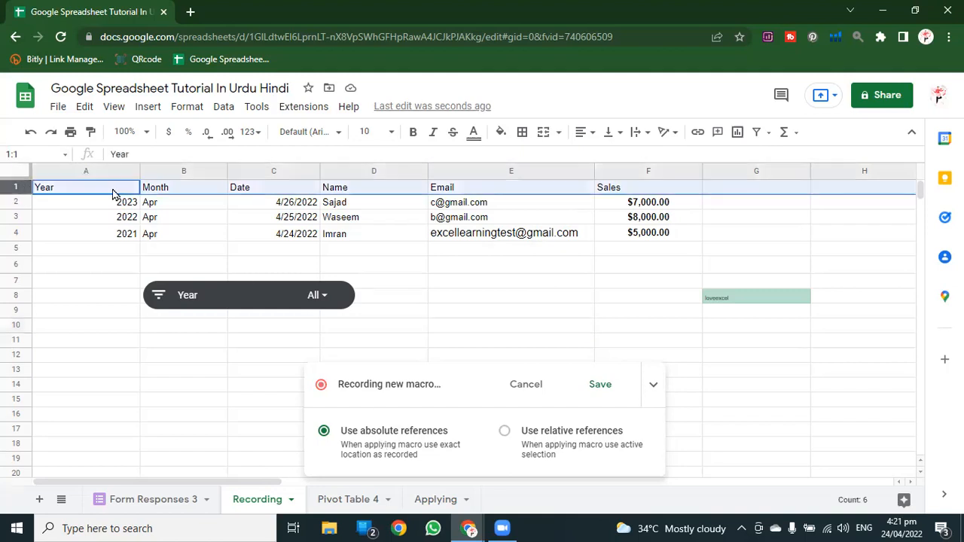
pyautogui.click(79, 192)
pyautogui.moveTo(169, 194); pyautogui.dragTo(610, 192)
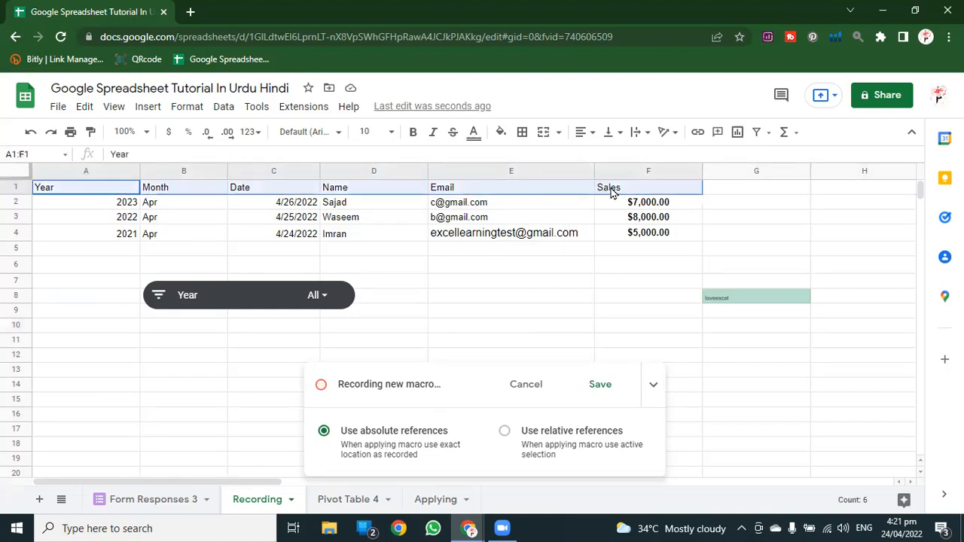
pyautogui.click(500, 132)
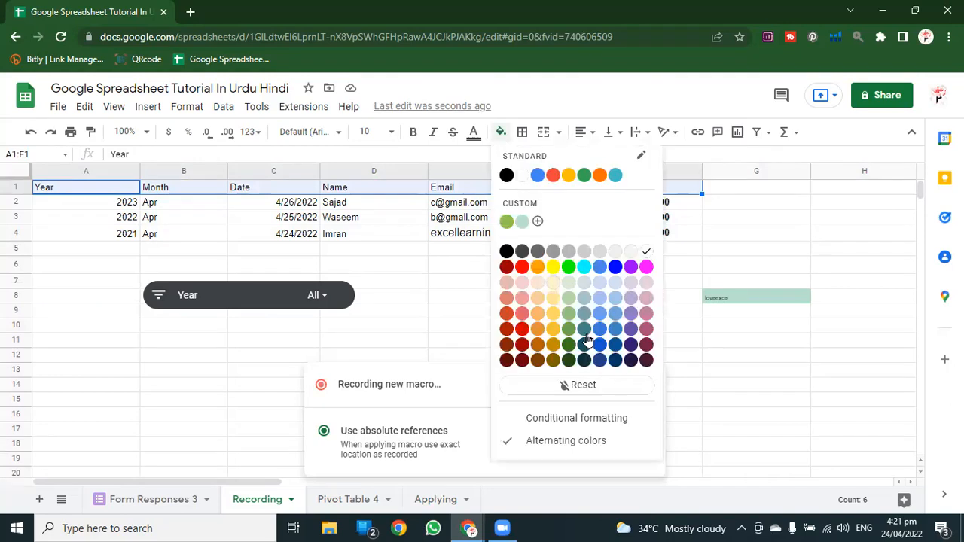
pyautogui.click(568, 315)
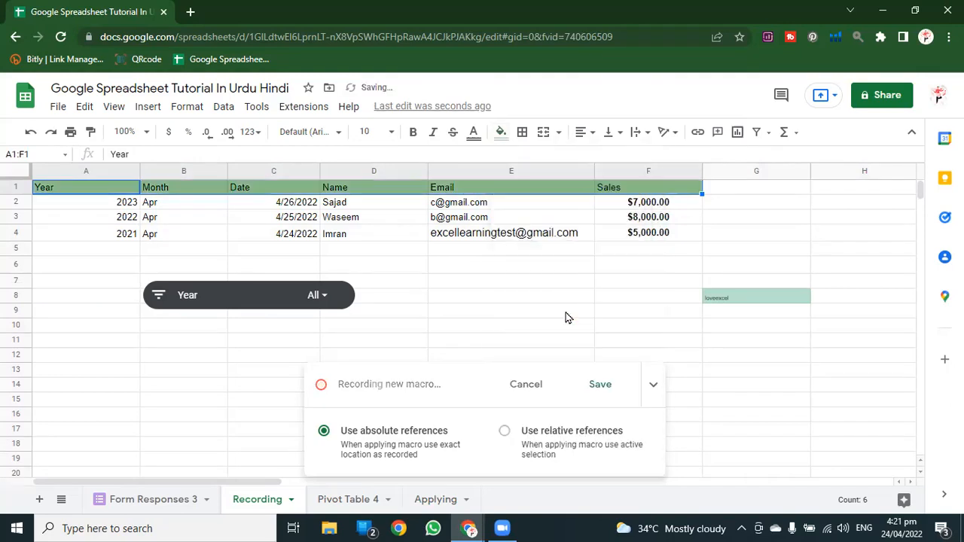
# Freeze the Recording sheet up to row 1 and up to column A.
pyautogui.click(10, 188)
pyautogui.click(113, 107)
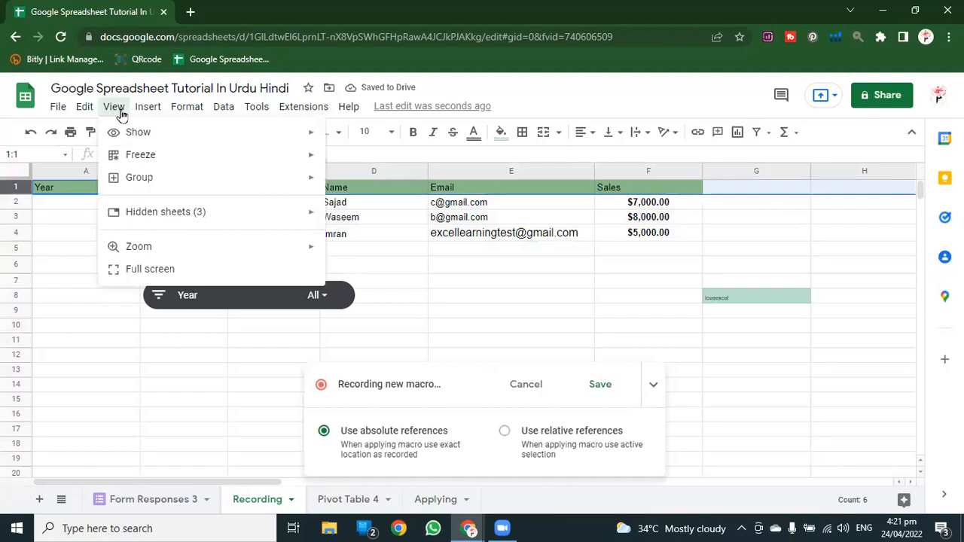
pyautogui.moveTo(162, 155)
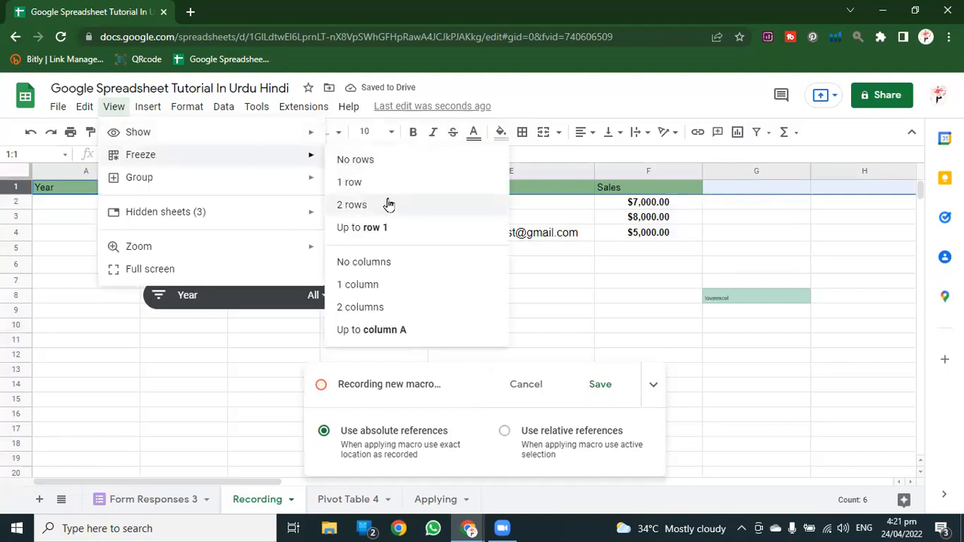
pyautogui.click(388, 232)
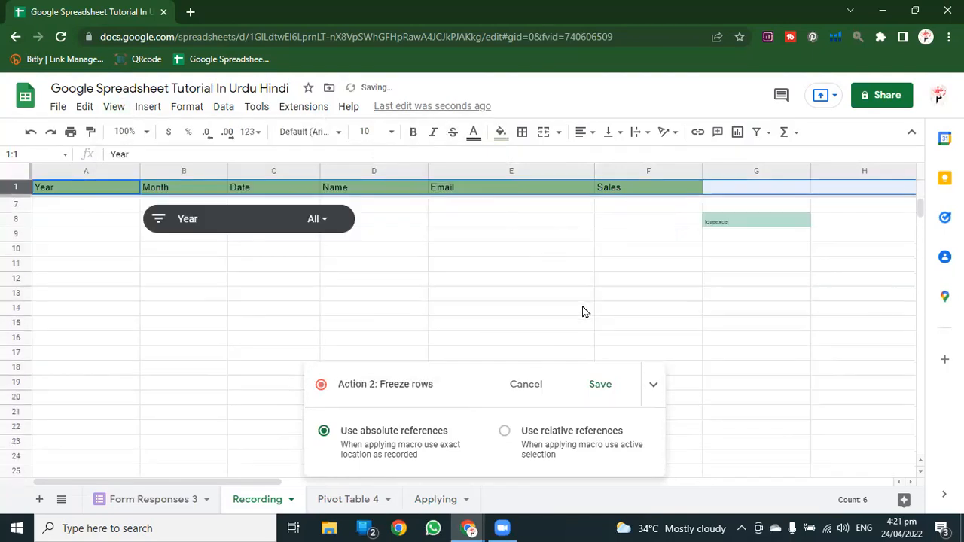
pyautogui.click(107, 172)
pyautogui.click(113, 107)
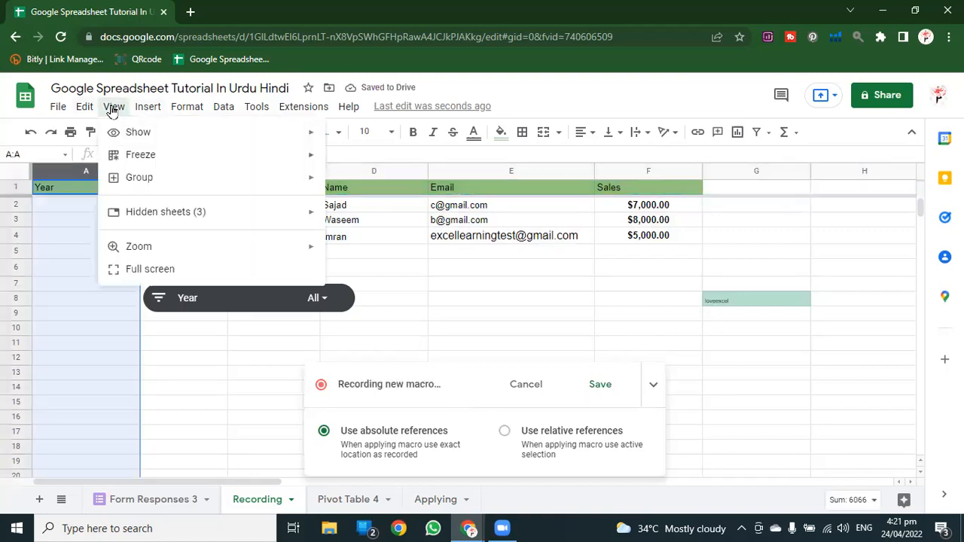
pyautogui.moveTo(180, 160)
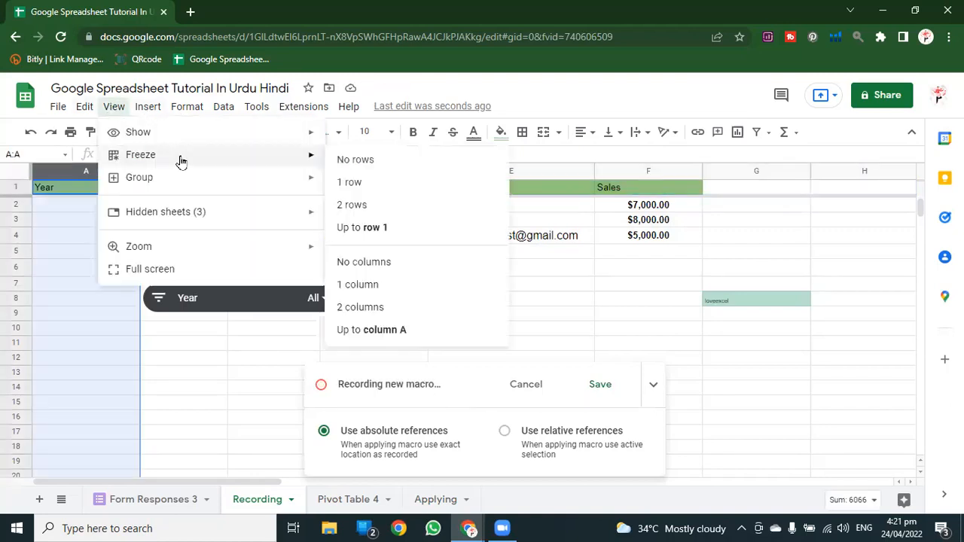
pyautogui.click(379, 336)
# Italicize the data cells A2:F4 and fill them with light yellow.
pyautogui.moveTo(95, 208); pyautogui.dragTo(107, 242)
pyautogui.moveTo(239, 247); pyautogui.dragTo(626, 244)
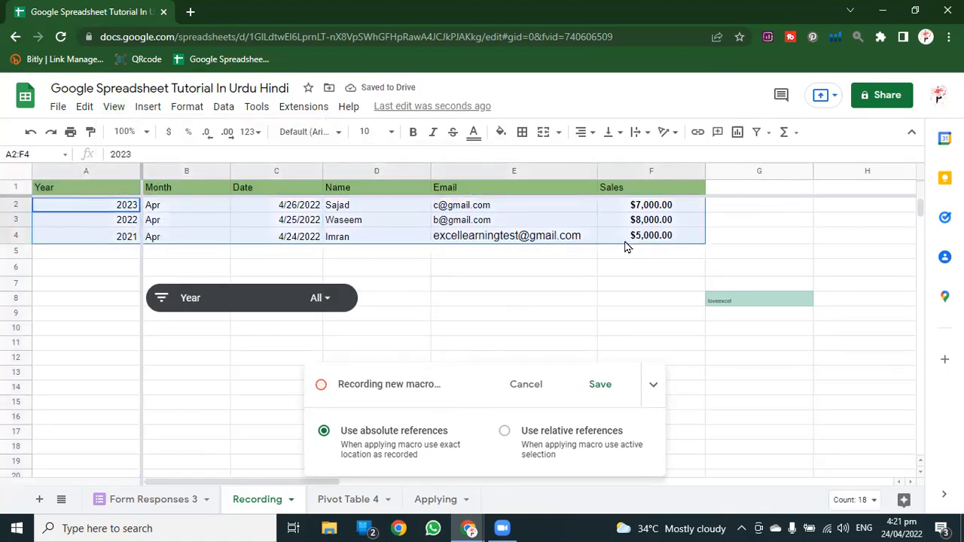
pyautogui.click(435, 134)
pyautogui.click(500, 136)
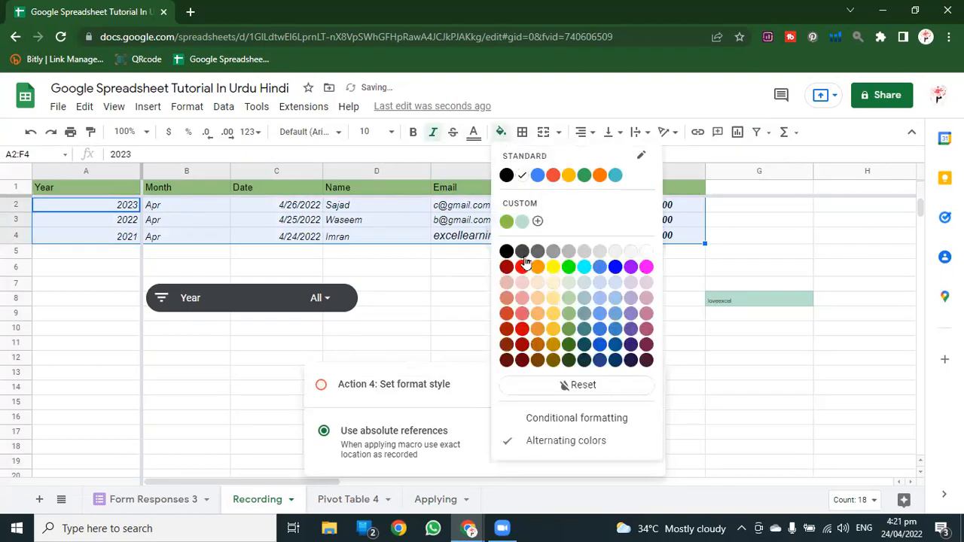
pyautogui.click(554, 290)
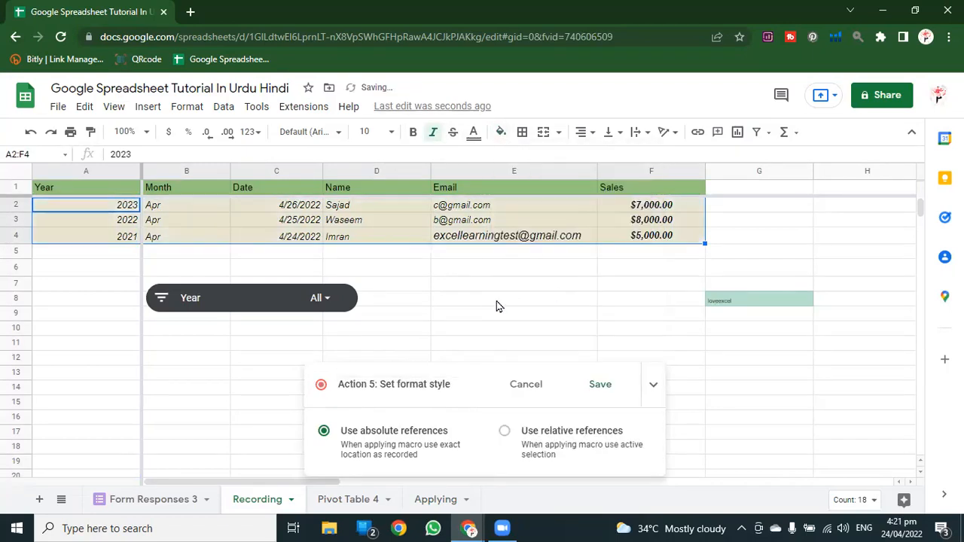
# Toggle bold formatting on the data cells A2:F4.
pyautogui.click(532, 305)
pyautogui.moveTo(64, 207); pyautogui.dragTo(635, 240)
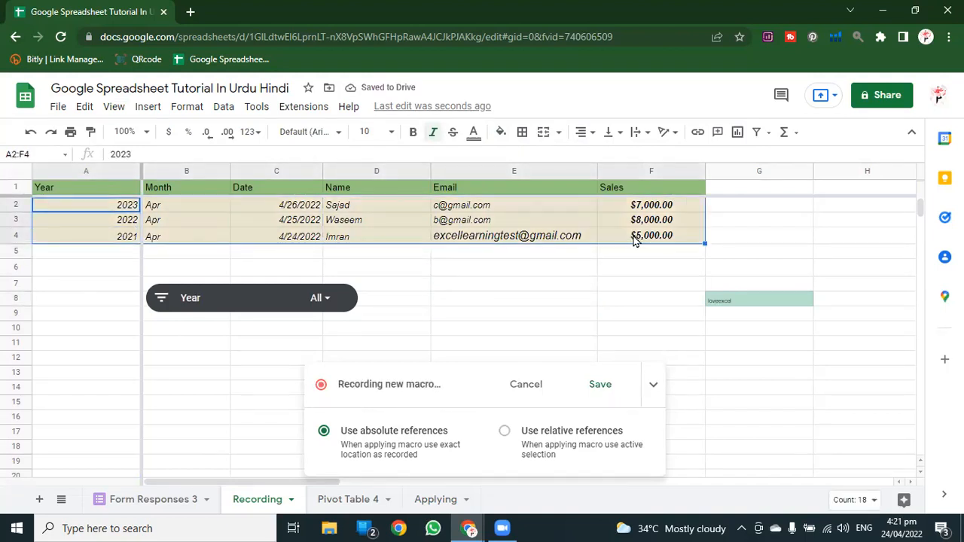
pyautogui.hotkey('ctrl', 'b')
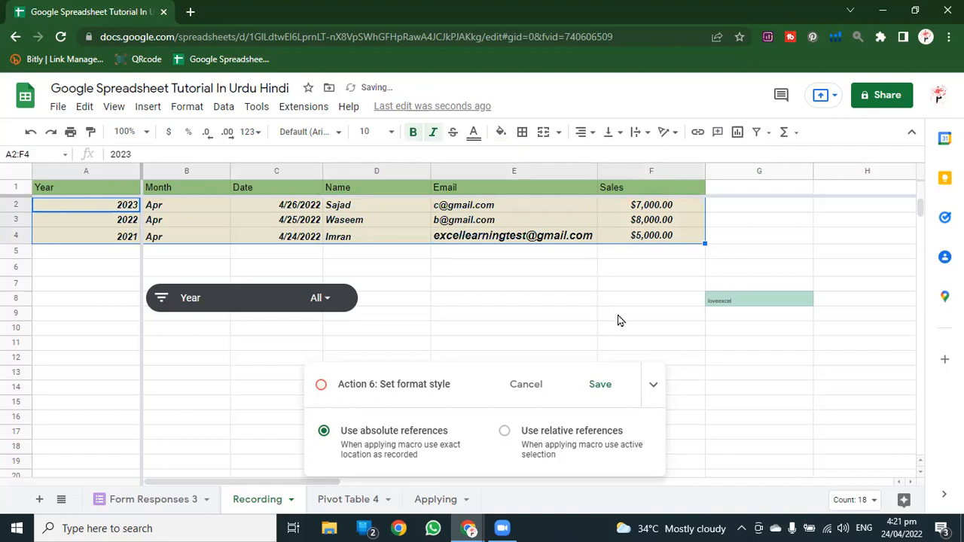
# Save the recorded macro as Test1 with shortcut number 1.
pyautogui.click(599, 387)
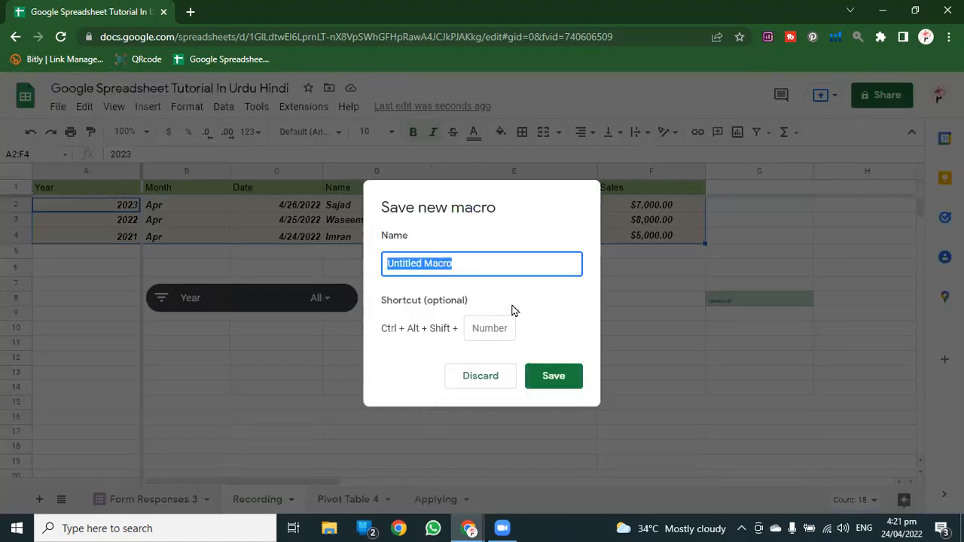
pyautogui.write('Test1')
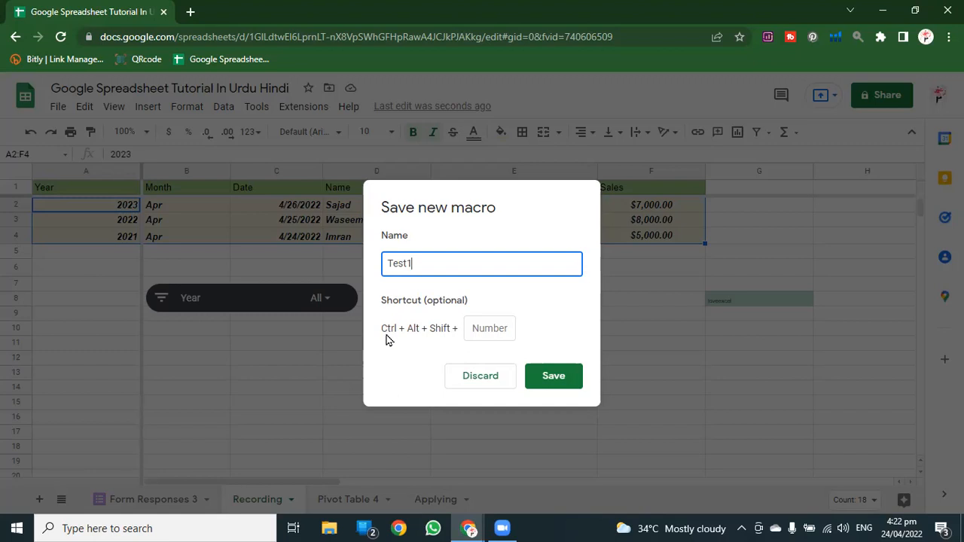
pyautogui.click(483, 327)
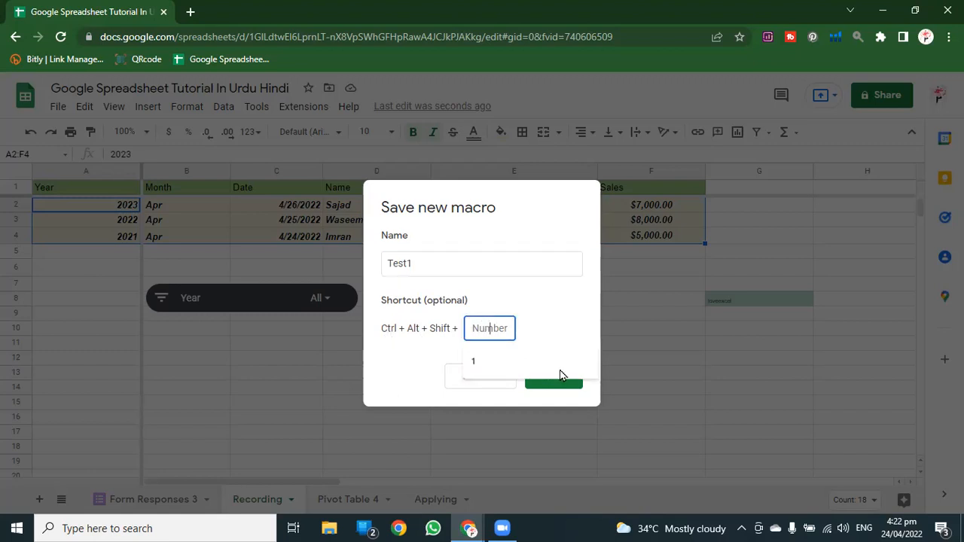
pyautogui.click(551, 365)
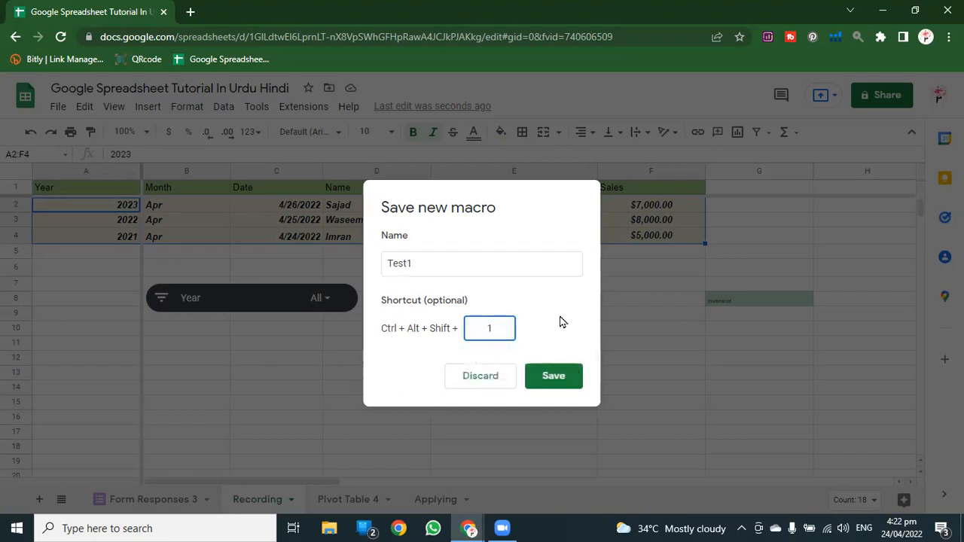
pyautogui.click(554, 380)
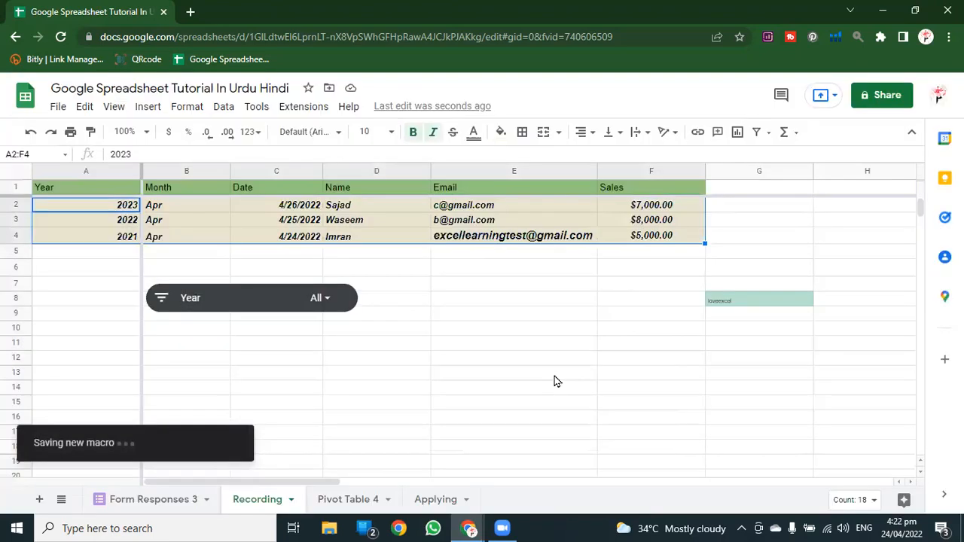
# Run the Test1 macro on the entire Applying sheet.
pyautogui.click(435, 503)
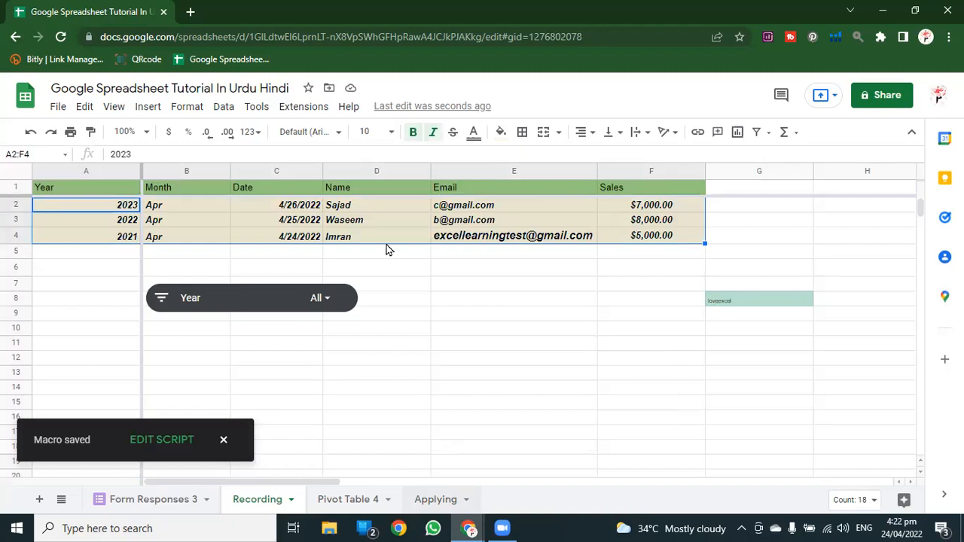
pyautogui.click(354, 324)
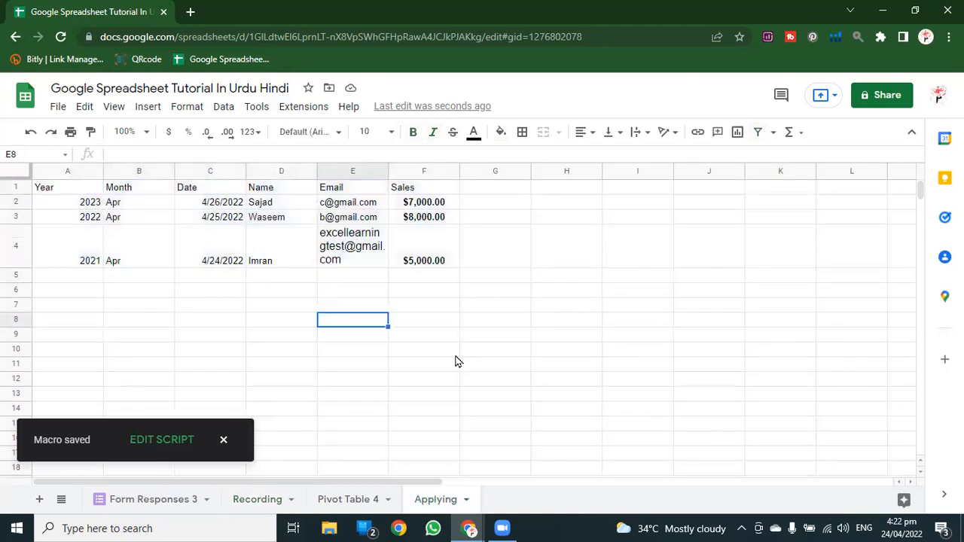
pyautogui.click(21, 173)
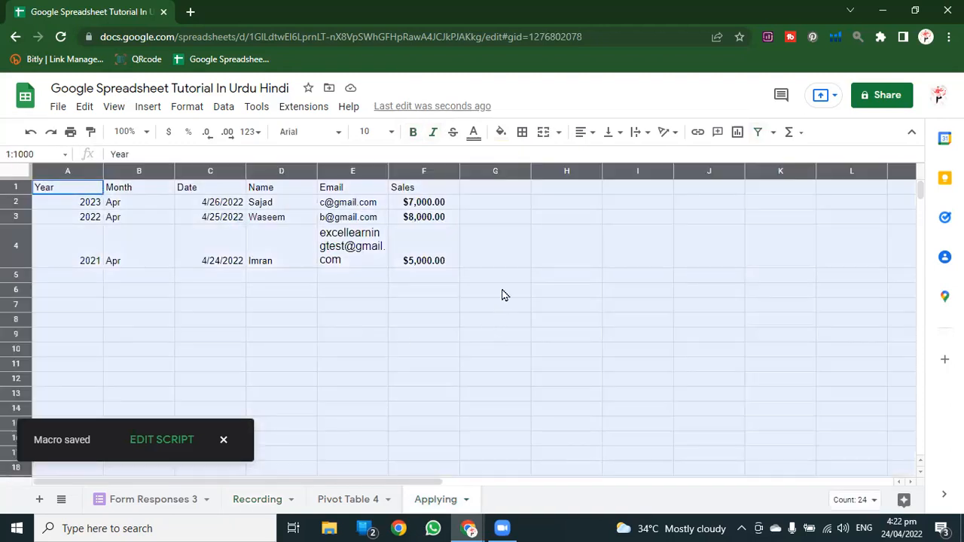
pyautogui.click(304, 110)
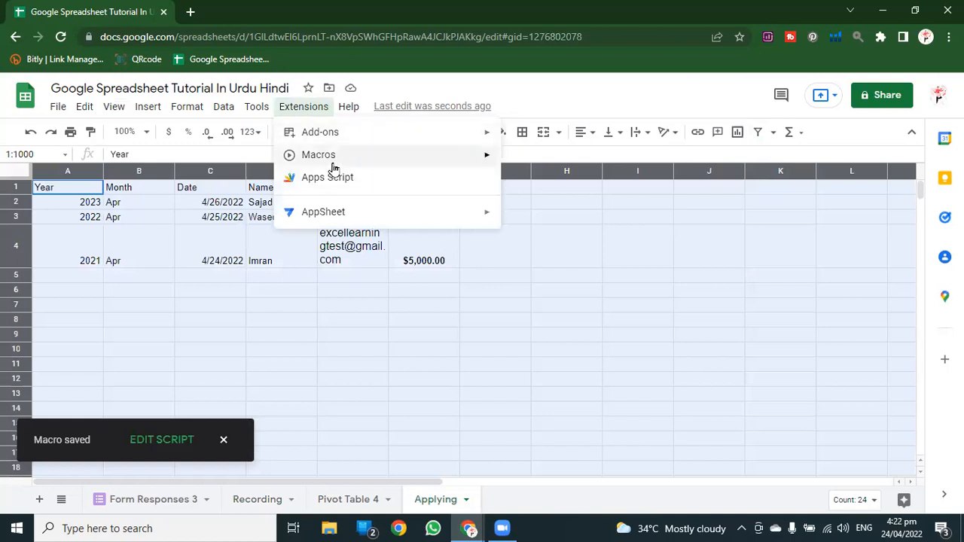
pyautogui.moveTo(334, 166)
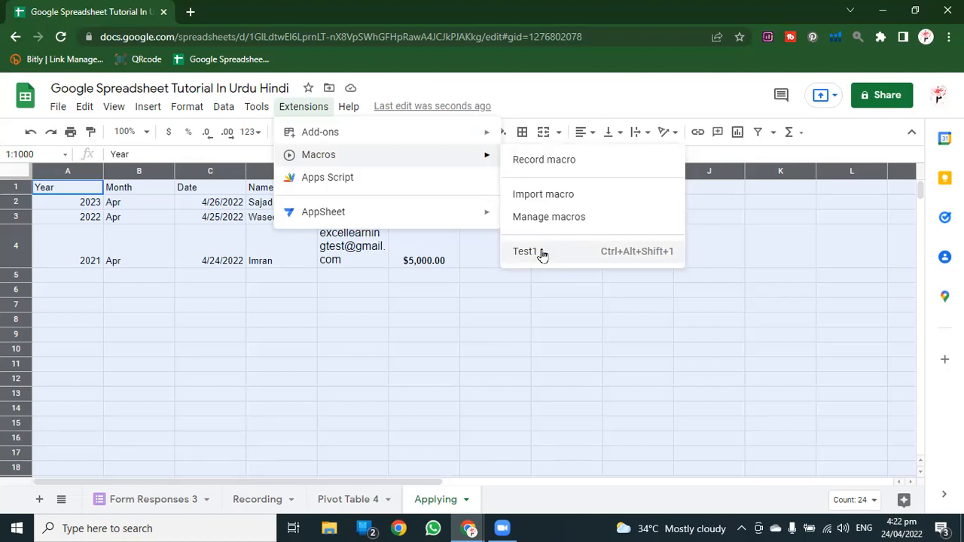
pyautogui.click(525, 251)
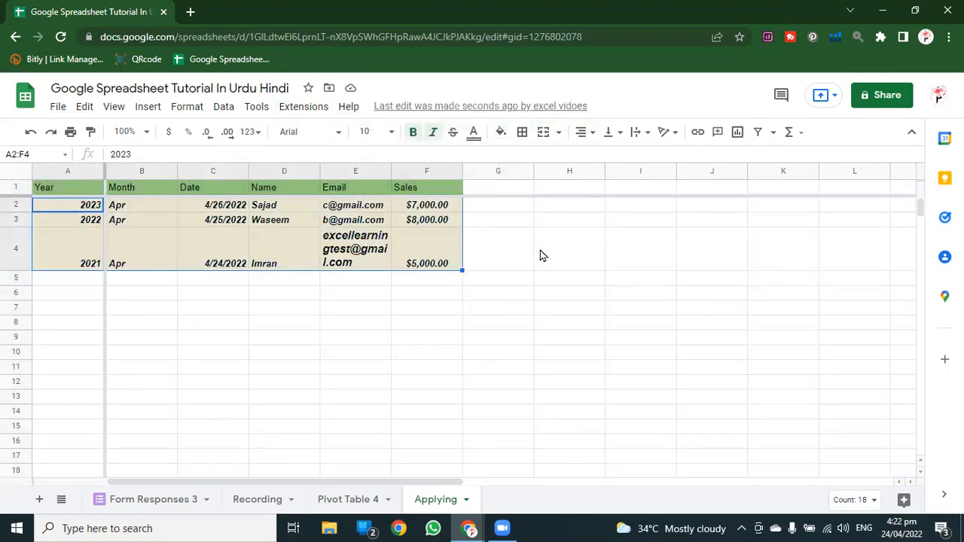
pyautogui.click(269, 297)
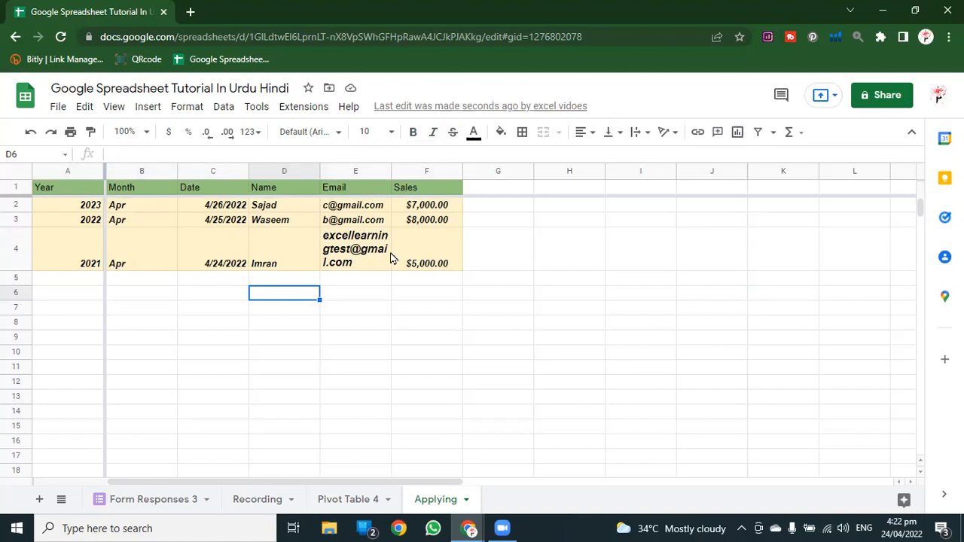
# Widen the Email column on the Applying sheet so the longest address fits on one line.
pyautogui.moveTo(391, 171); pyautogui.dragTo(495, 252)
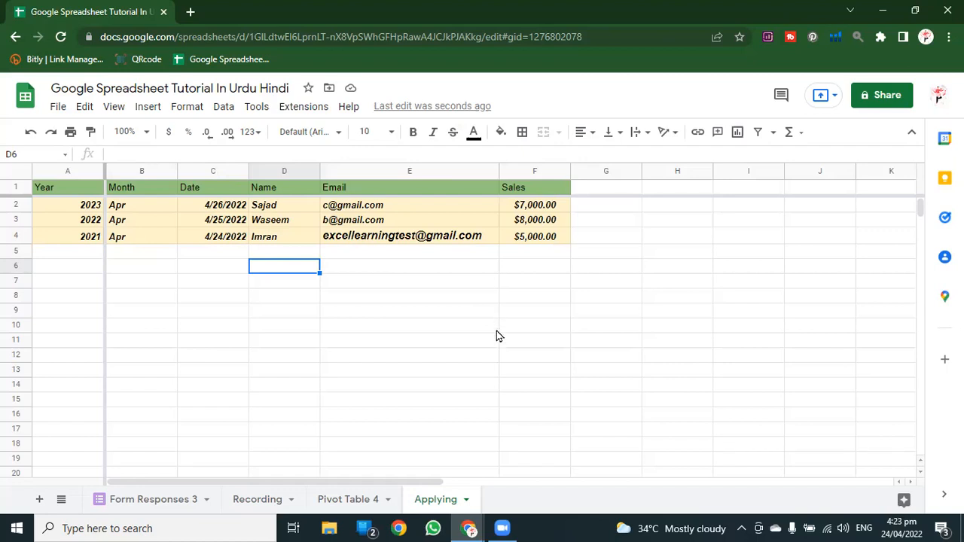
# View the recorded macros' code in the Apps Script editor and return to the spreadsheet.
pyautogui.click(303, 110)
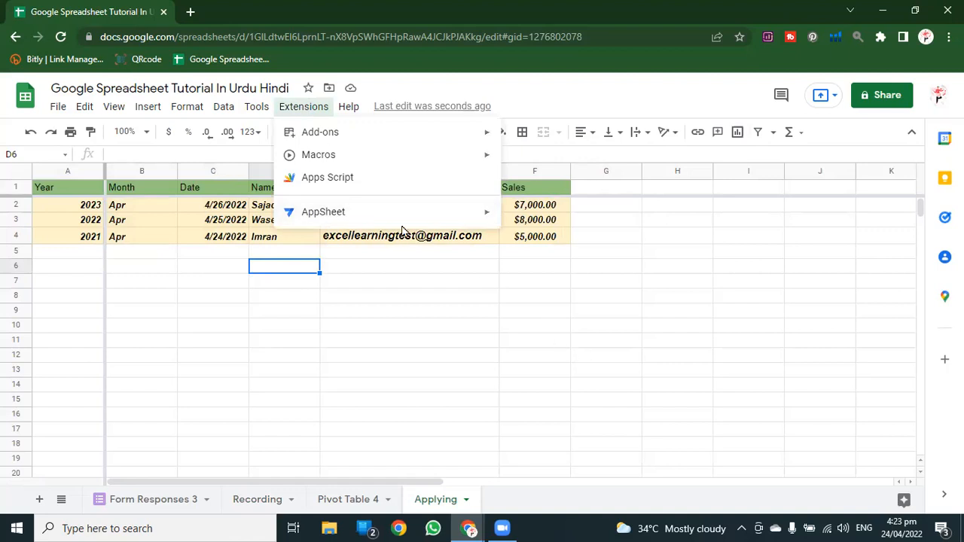
pyautogui.moveTo(403, 165)
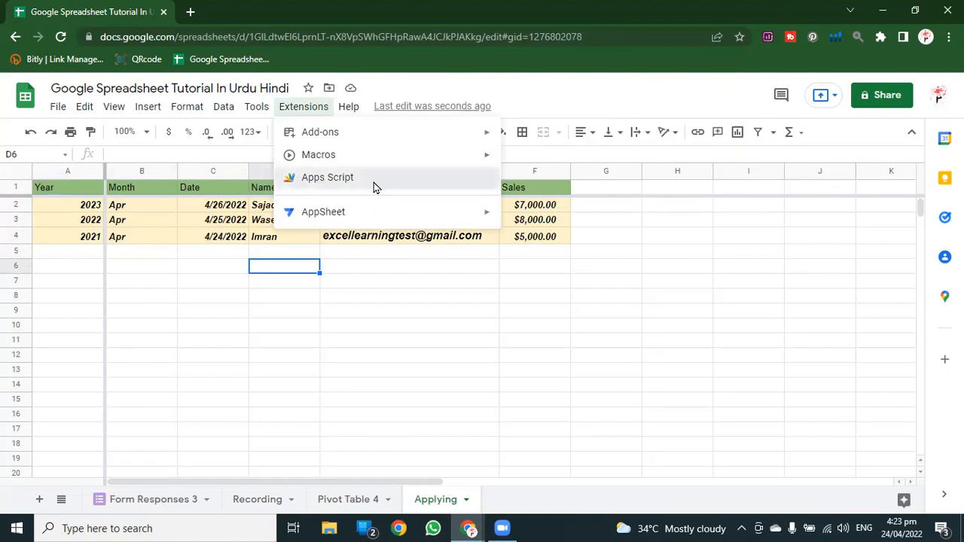
pyautogui.click(374, 184)
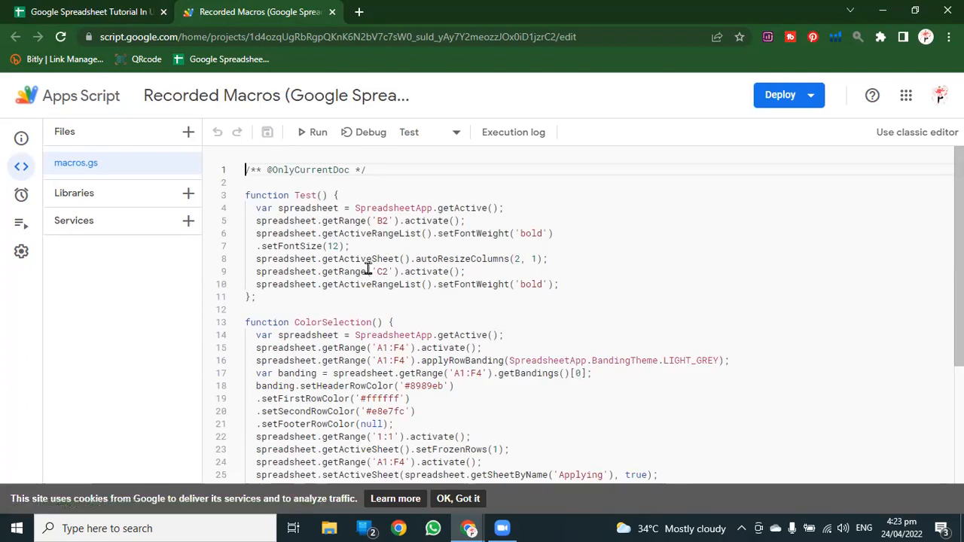
pyautogui.click(333, 12)
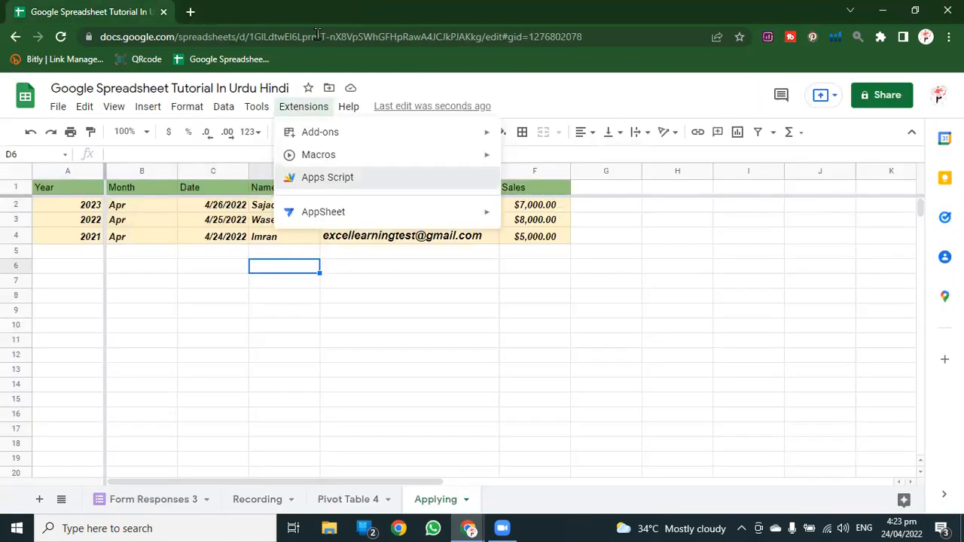
# Look at AppSheet's Create an app sign-in page, return to the spreadsheet and review the AppSheet options.
pyautogui.click(305, 107)
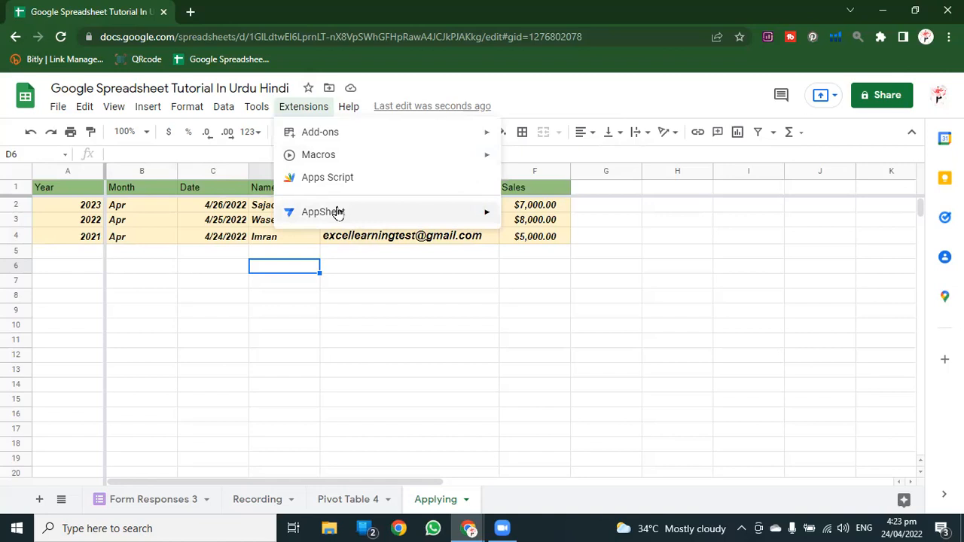
pyautogui.moveTo(338, 214)
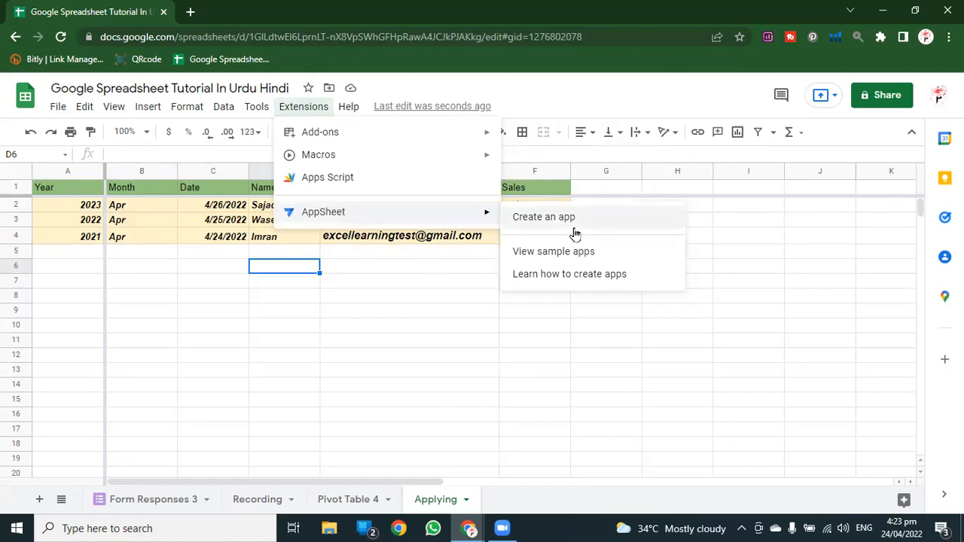
pyautogui.click(553, 217)
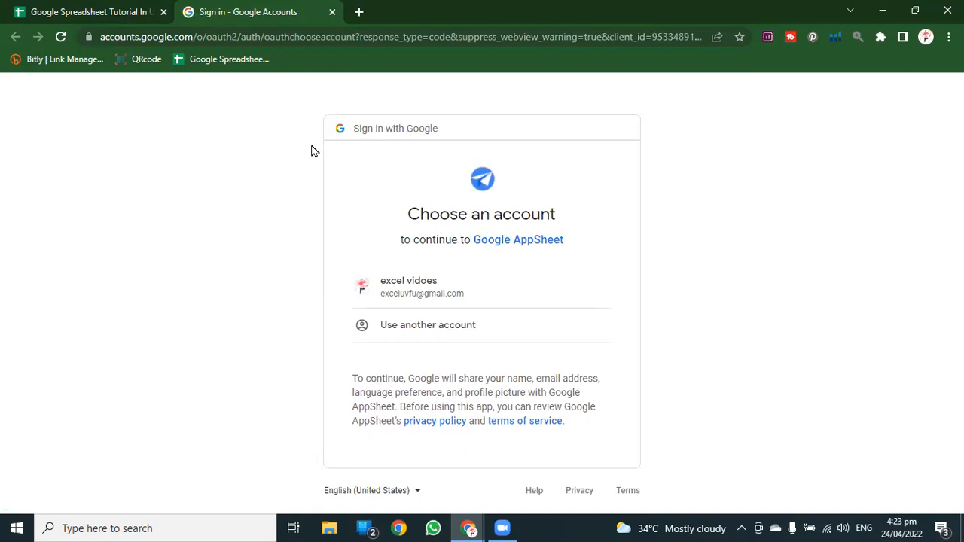
pyautogui.click(332, 12)
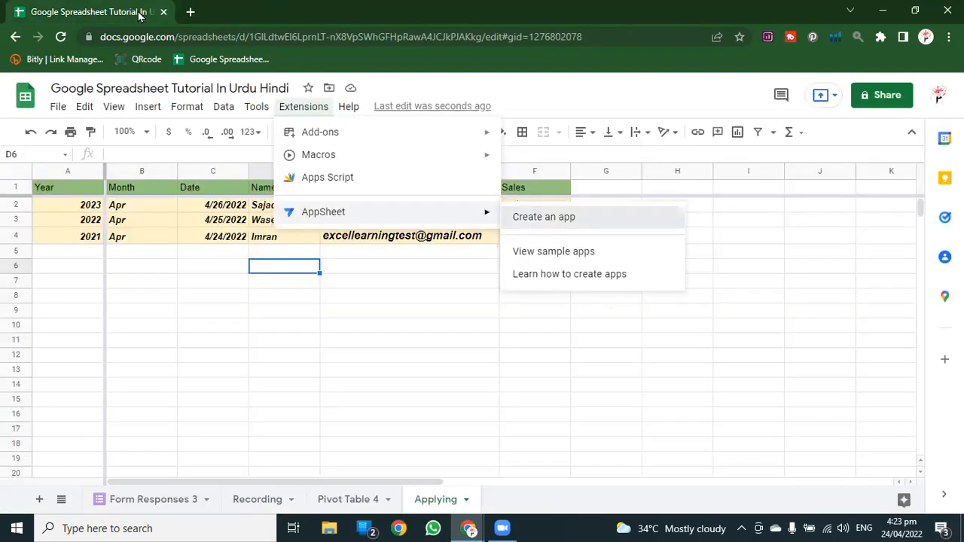
pyautogui.click(296, 107)
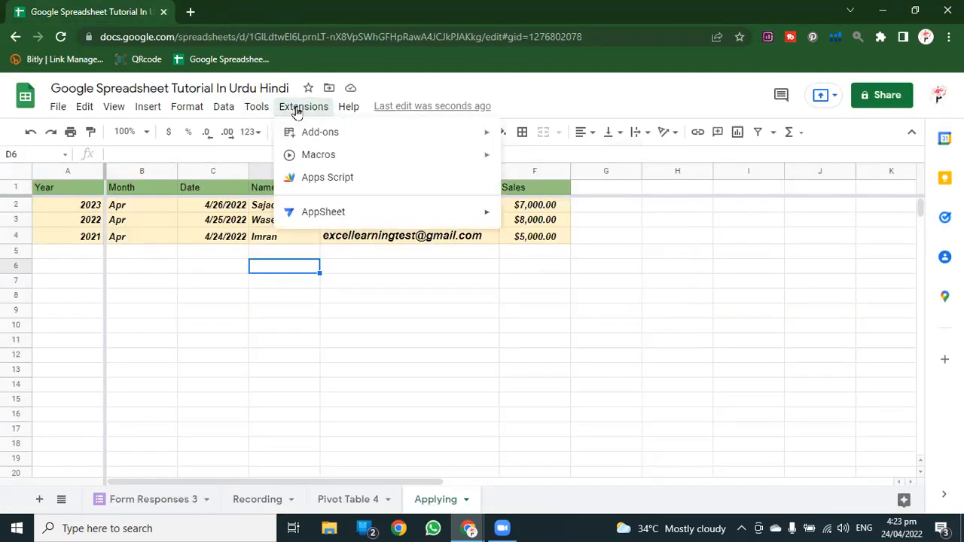
pyautogui.moveTo(379, 215)
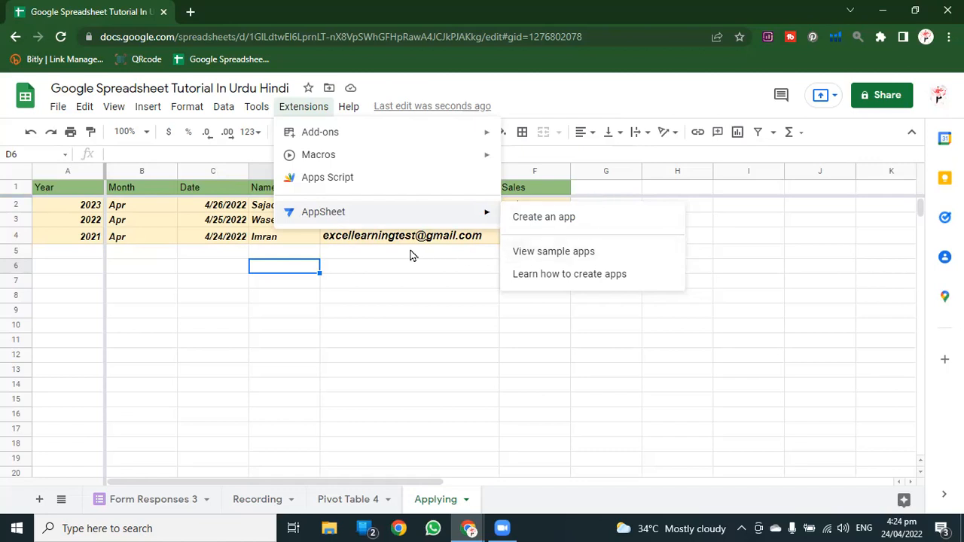
# View the popular help resources in the built-in Help window and close it.
pyautogui.moveTo(347, 109)
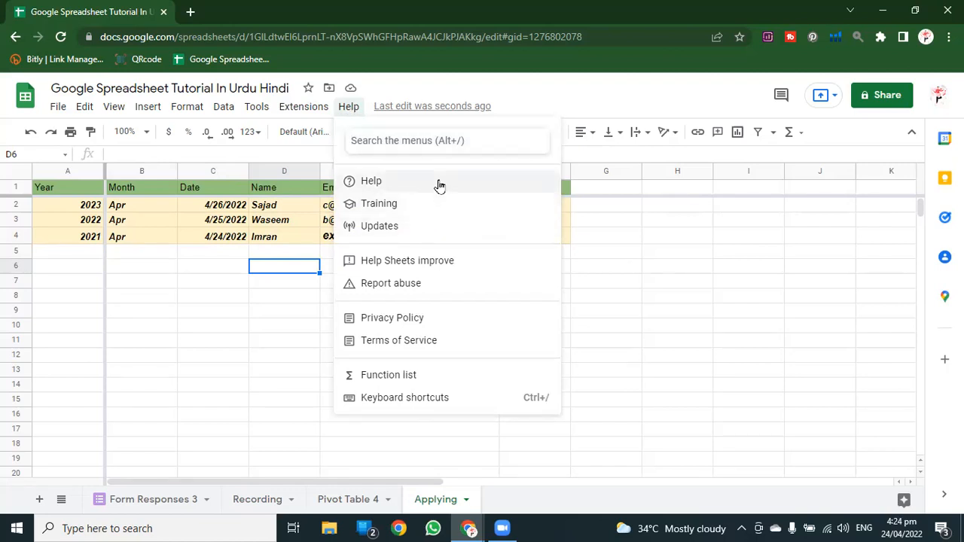
pyautogui.press('Escape')
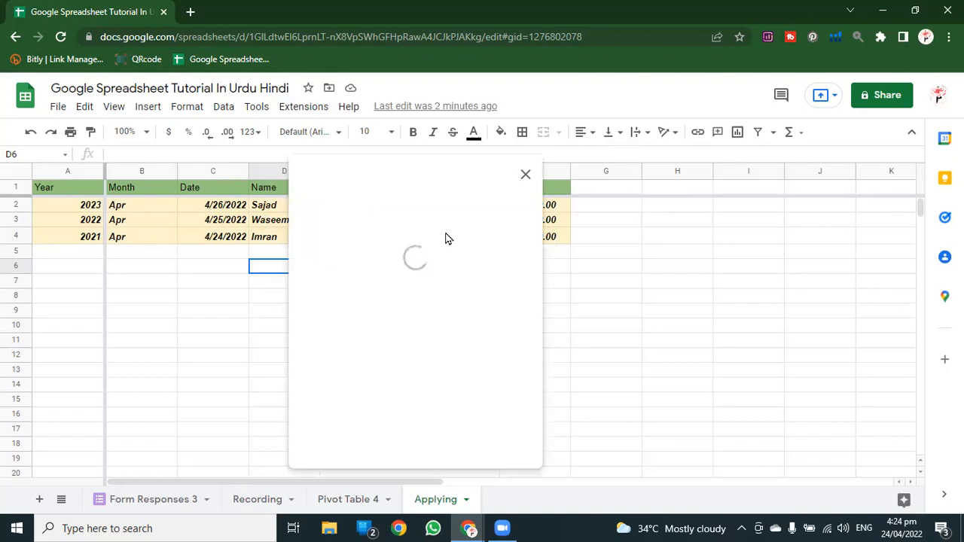
pyautogui.moveTo(417, 165); pyautogui.dragTo(459, 161)
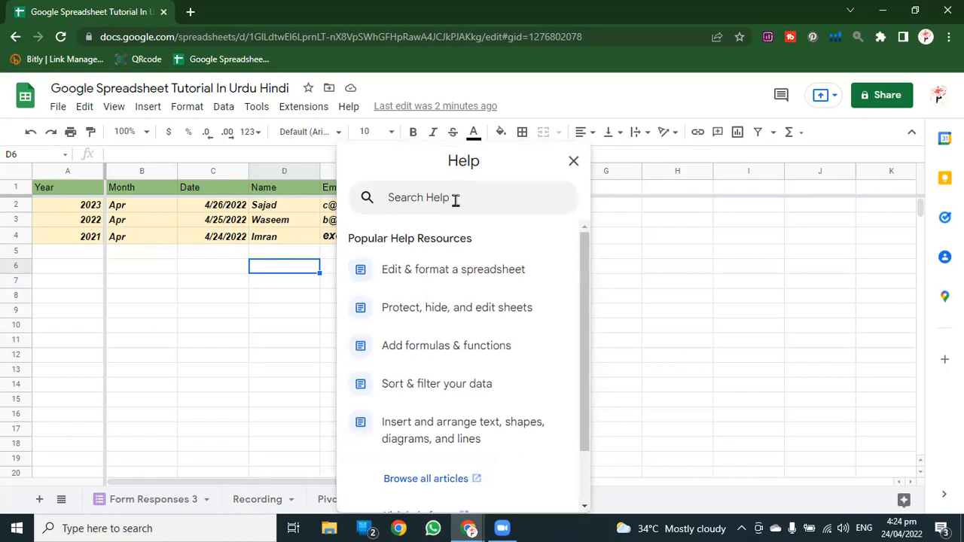
pyautogui.click(573, 161)
# Look through the Google Sheets training and help page and return to the spreadsheet.
pyautogui.click(348, 107)
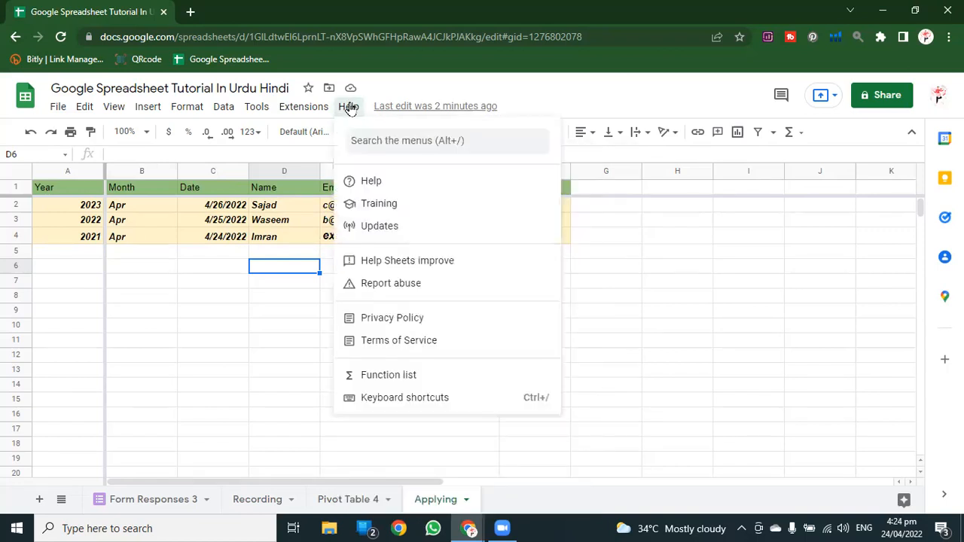
pyautogui.click(394, 206)
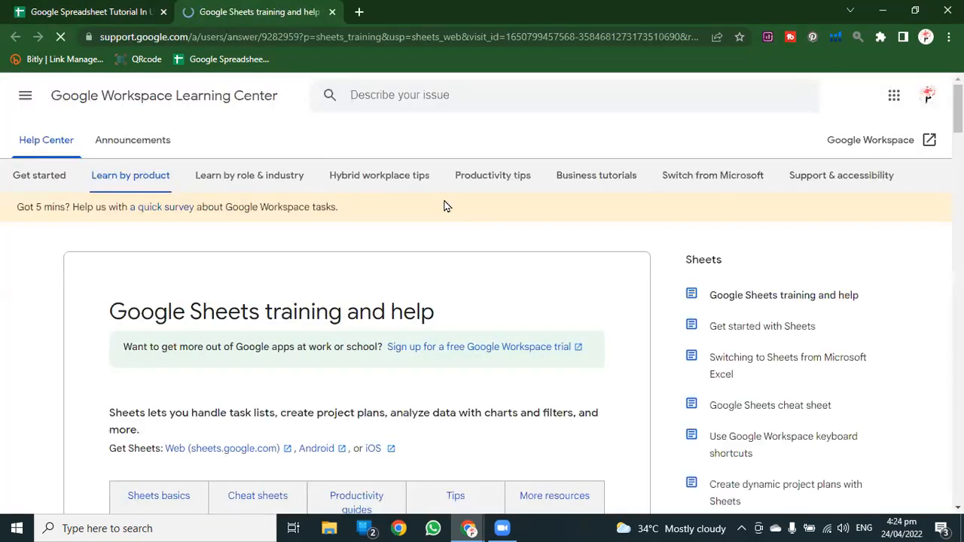
pyautogui.scroll(-4, 440, 238)
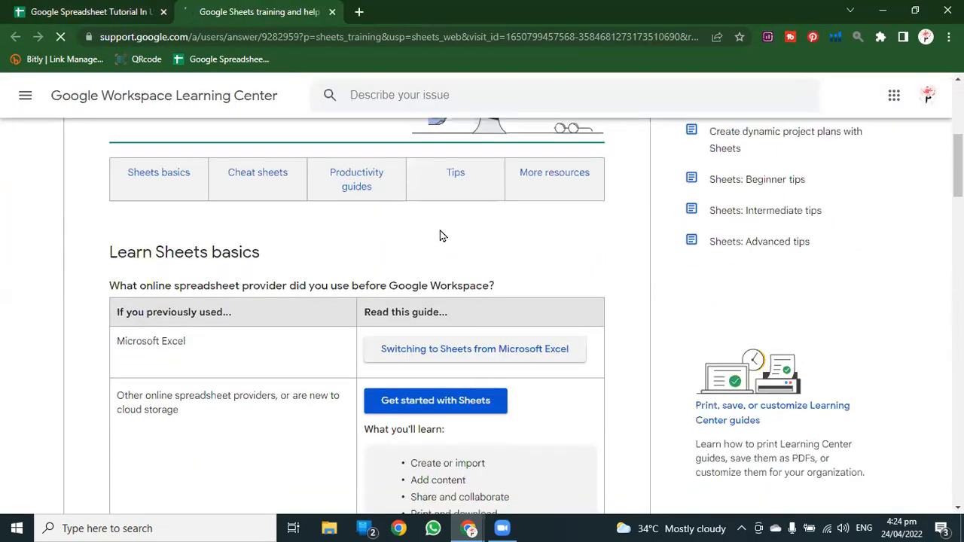
pyautogui.scroll(-2, 281, 110)
pyautogui.scroll(-3, 279, 120)
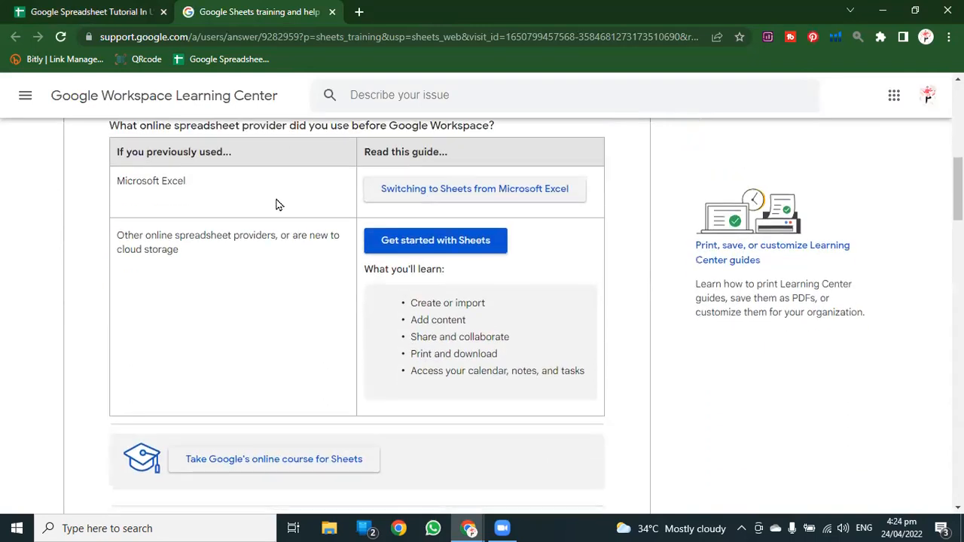
pyautogui.scroll(3, 273, 126)
pyautogui.hotkey('ctrl', 'w')
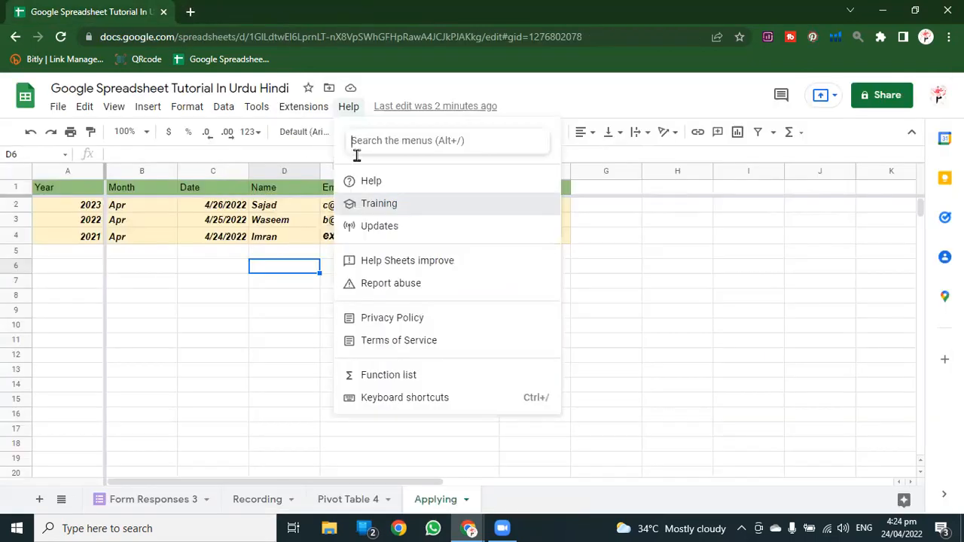
pyautogui.press('Escape')
# Read the latest Google Sheets updates in the Help window and close it.
pyautogui.click(352, 110)
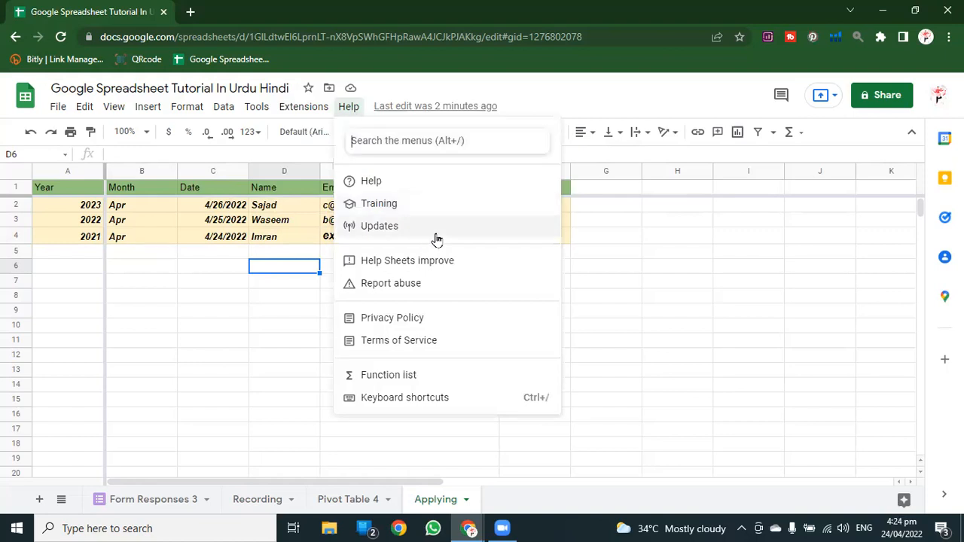
pyautogui.press('Escape')
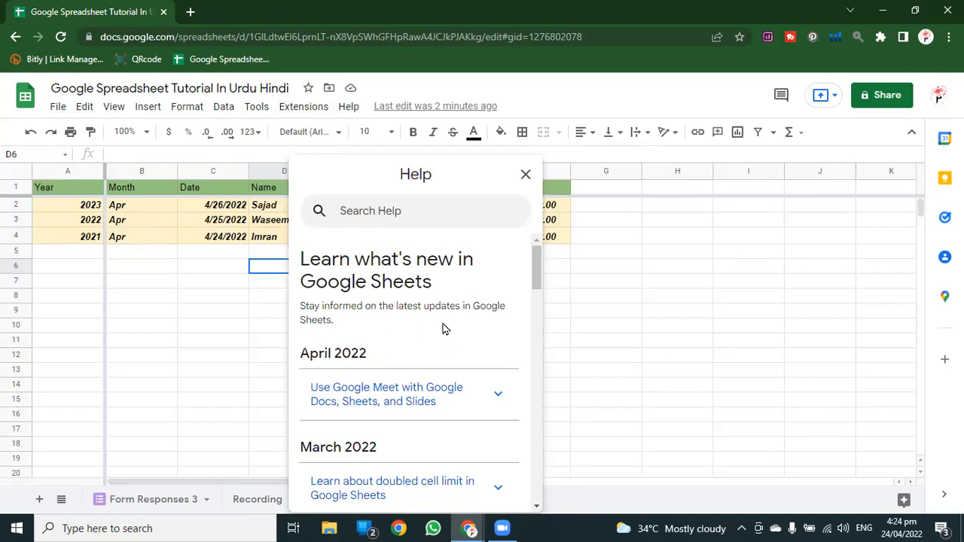
pyautogui.scroll(-1, 443, 330)
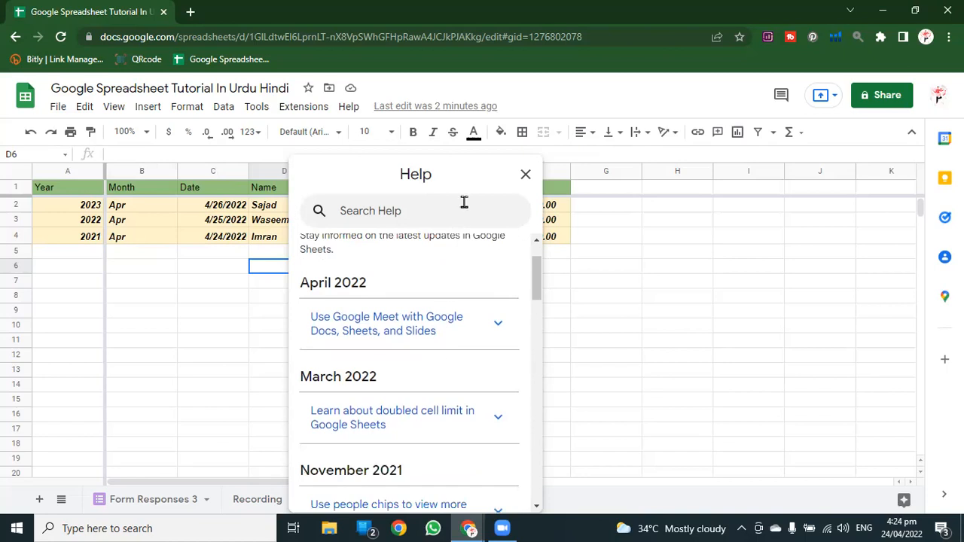
pyautogui.click(525, 174)
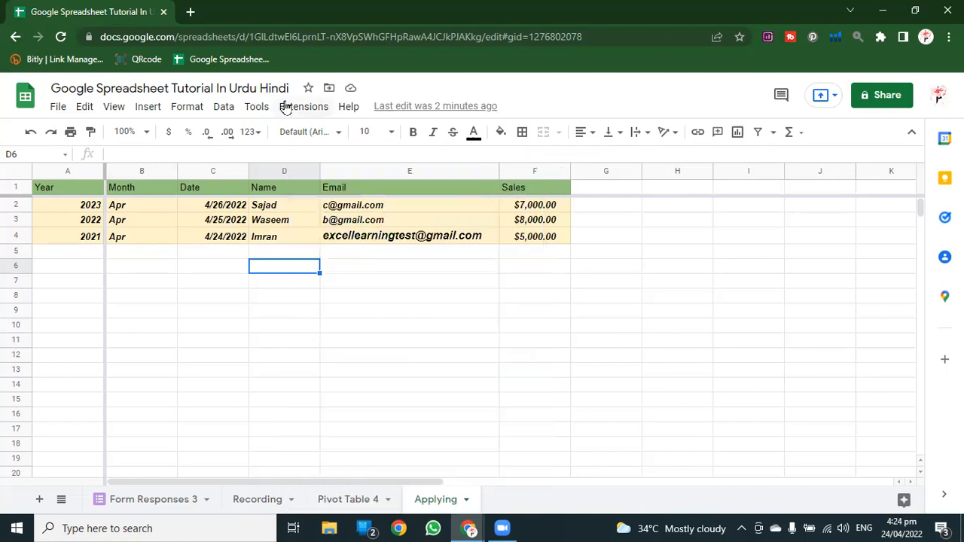
# Browse the Google Sheets function list with its names, syntax and descriptions, and return to the spreadsheet.
pyautogui.click(287, 105)
pyautogui.moveTo(348, 108)
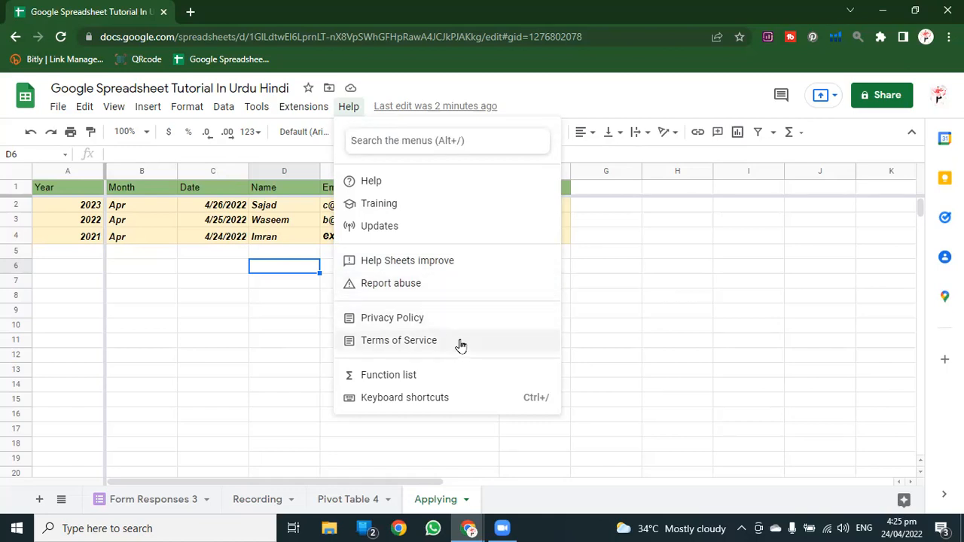
pyautogui.click(405, 378)
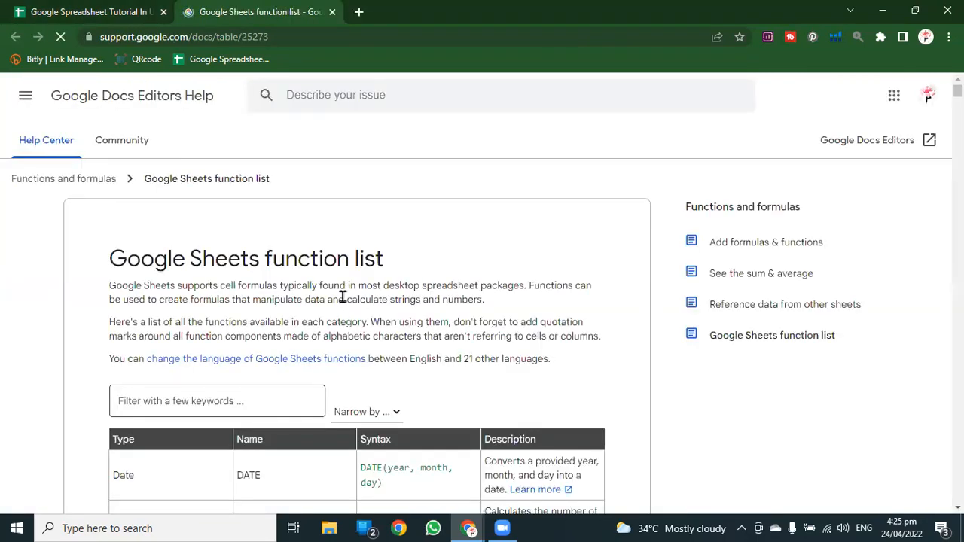
pyautogui.scroll(-15, 347, 302)
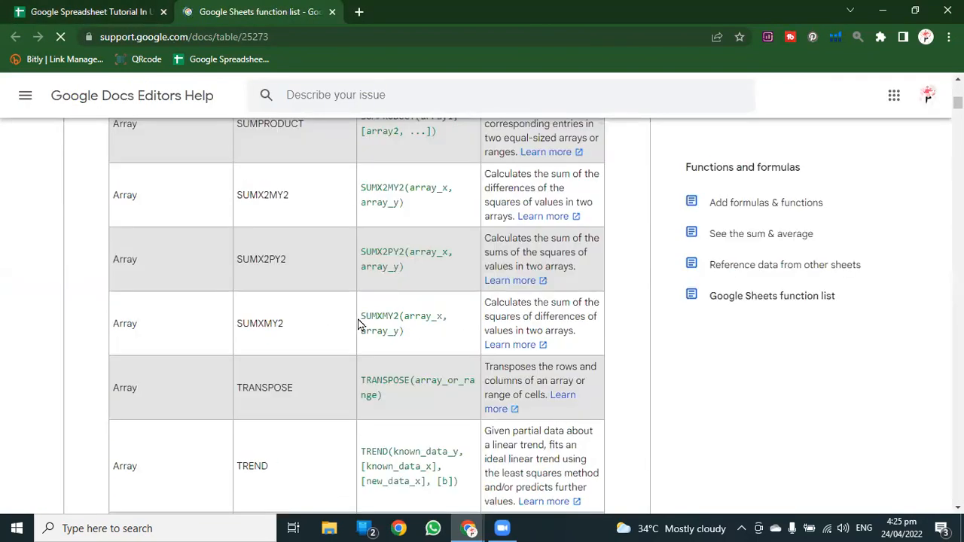
pyautogui.scroll(-4, 358, 324)
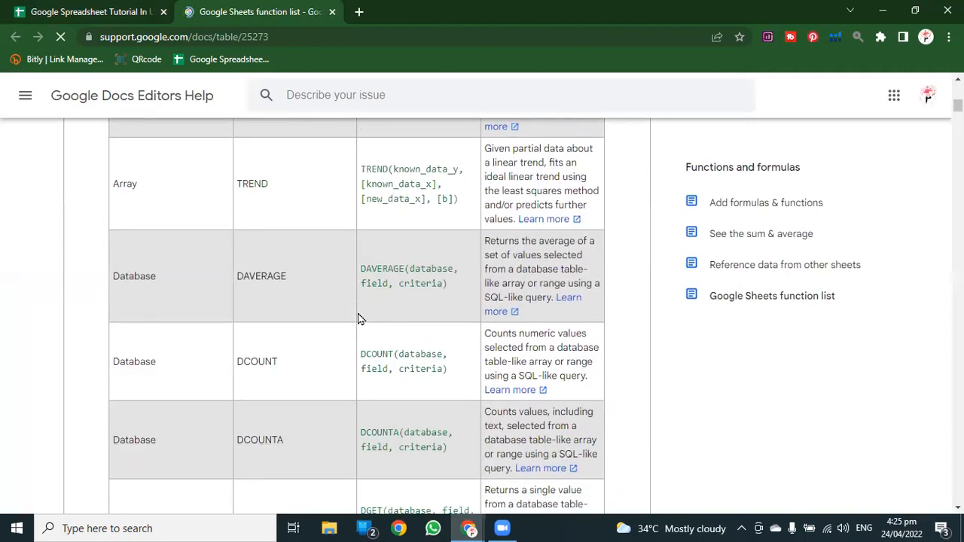
pyautogui.scroll(-11, 361, 318)
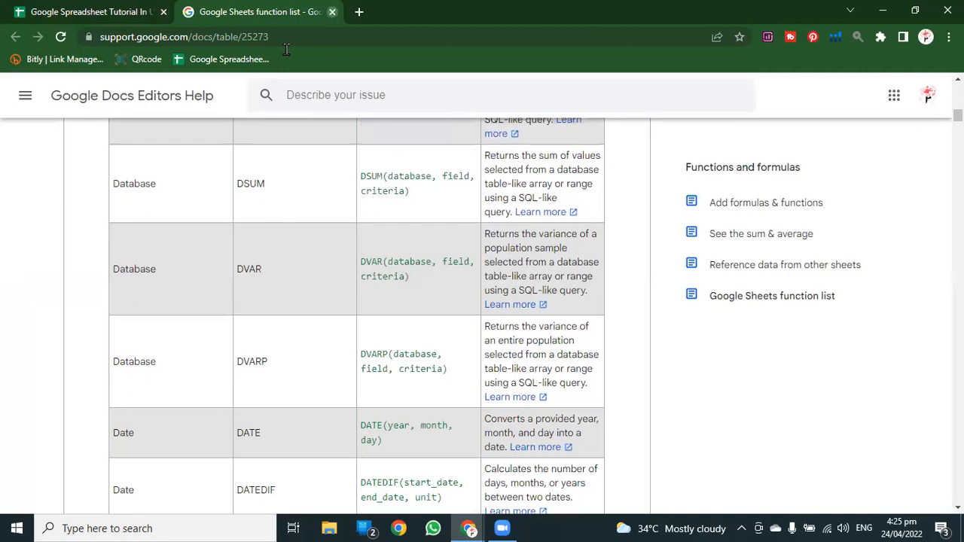
pyautogui.click(331, 11)
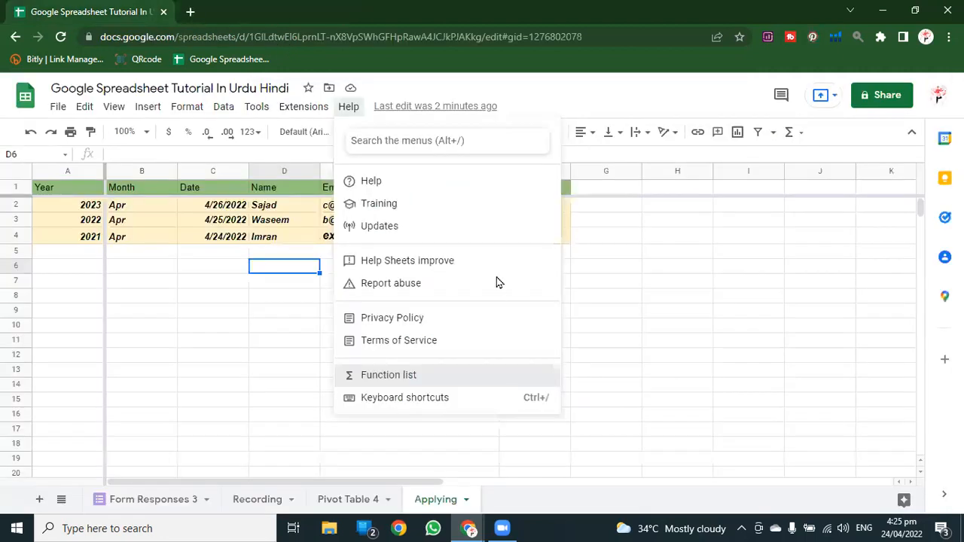
# Look through the editing commands in the keyboard shortcuts list and close it.
pyautogui.click(349, 106)
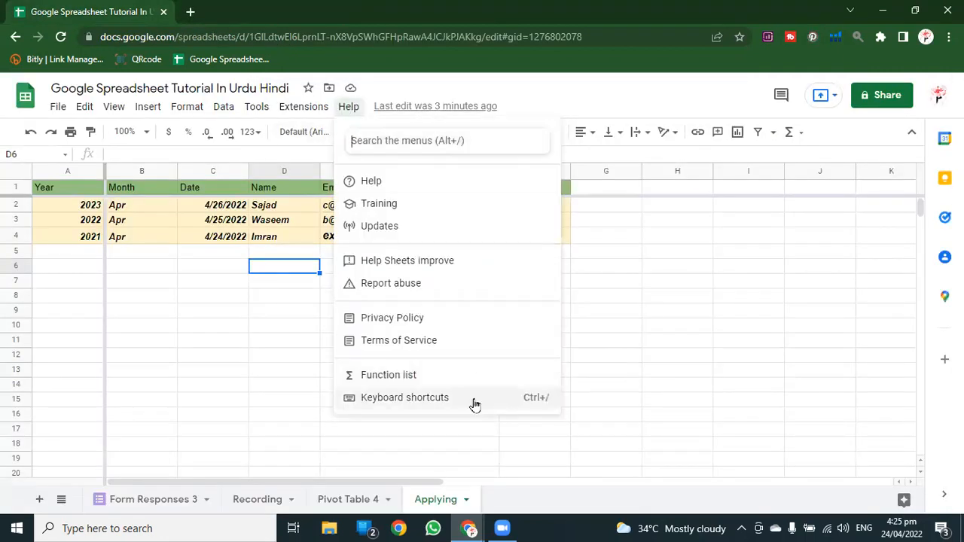
pyautogui.click(420, 398)
pyautogui.scroll(-1, 454, 316)
pyautogui.scroll(-6, 455, 317)
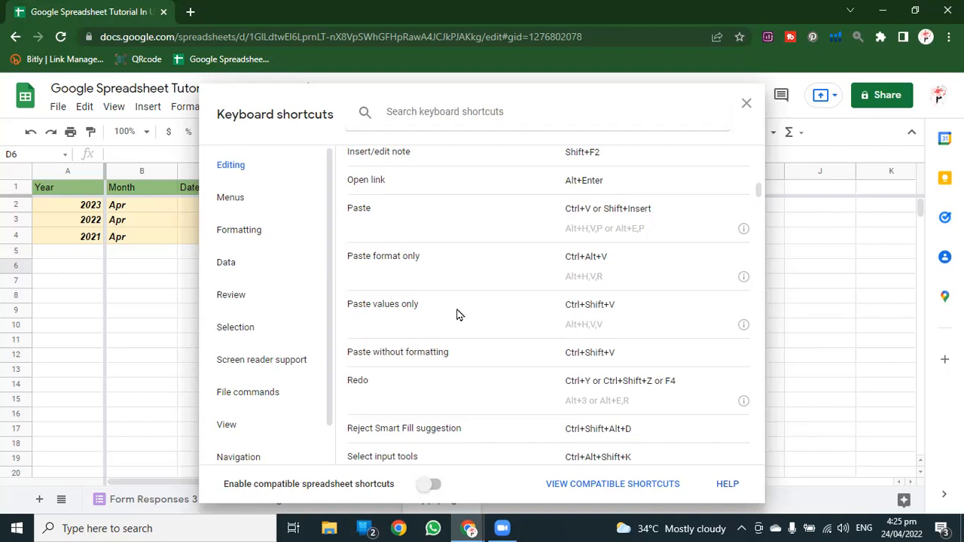
pyautogui.scroll(-7, 461, 309)
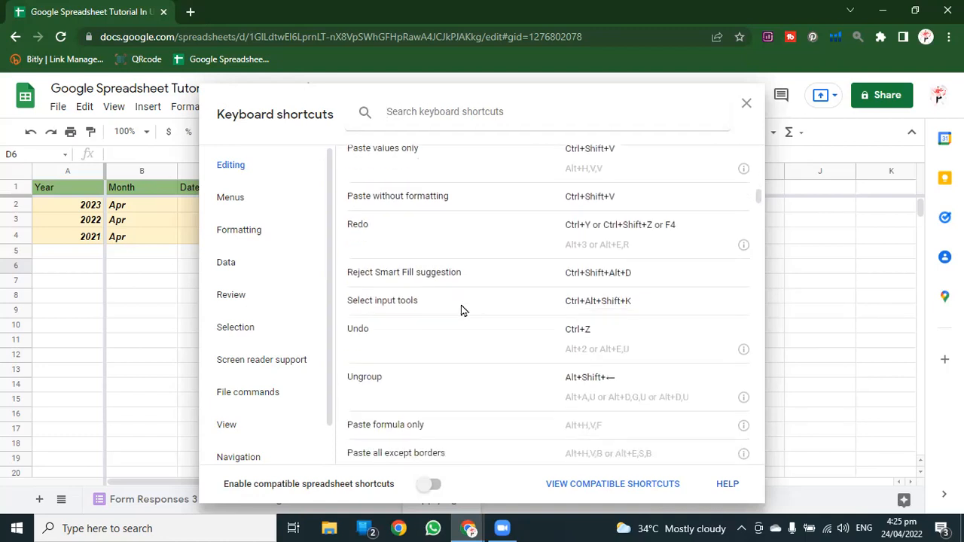
pyautogui.scroll(6, 461, 310)
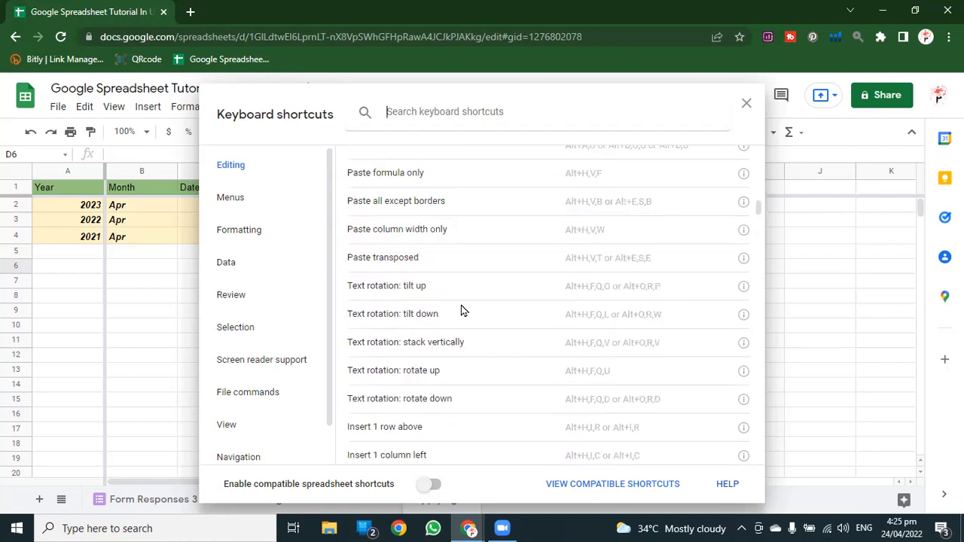
pyautogui.click(747, 103)
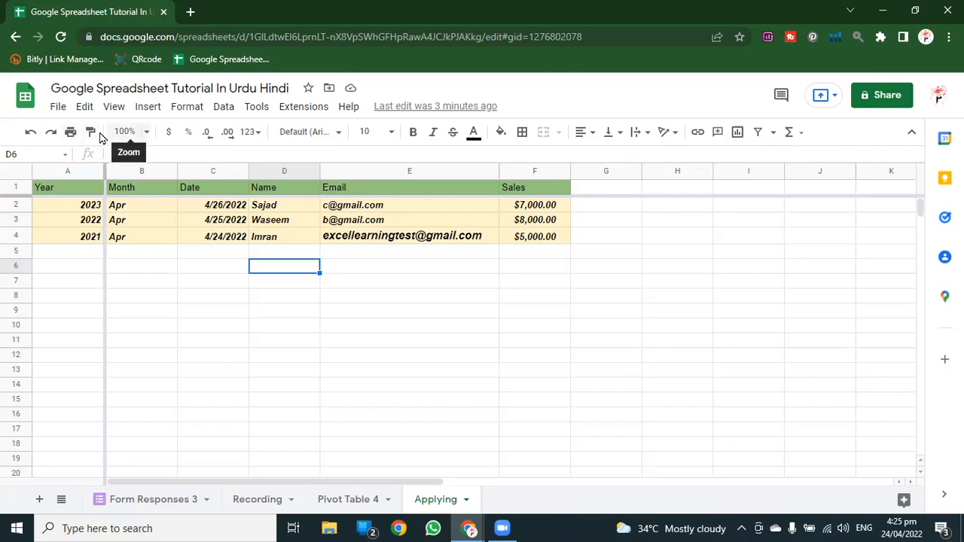
# Enter the sample text "fjlkfj" in cell B5 of the Applying sheet.
pyautogui.click(134, 257)
pyautogui.write('fjlkfj')
pyautogui.press('Return')
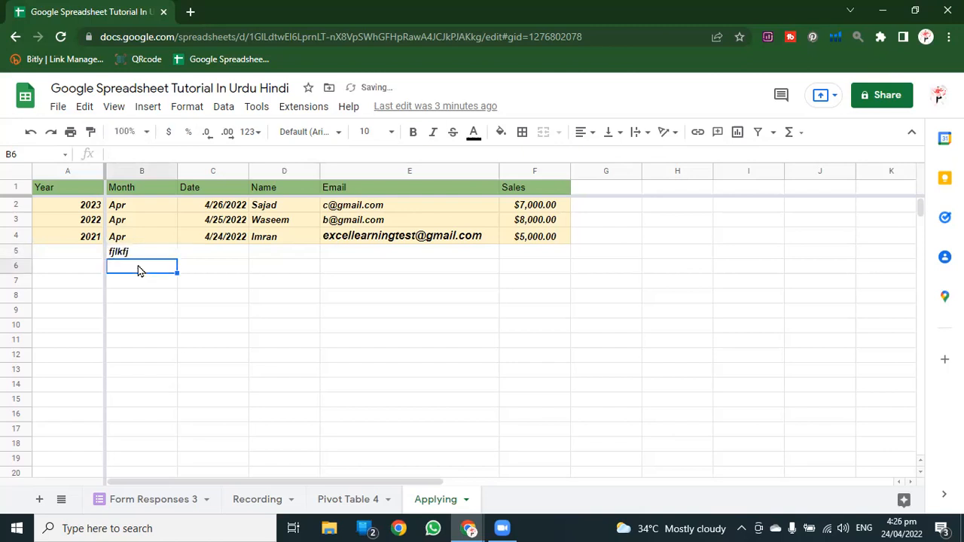
# Copy cell B4's formatting onto B5 with Paint format, and undo it together with the sample text entry.
pyautogui.click(143, 240)
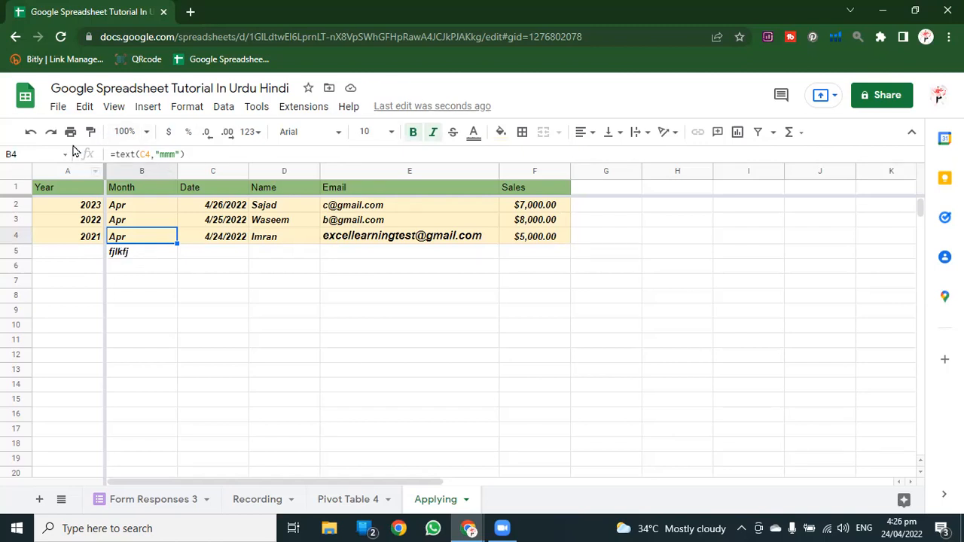
pyautogui.click(90, 132)
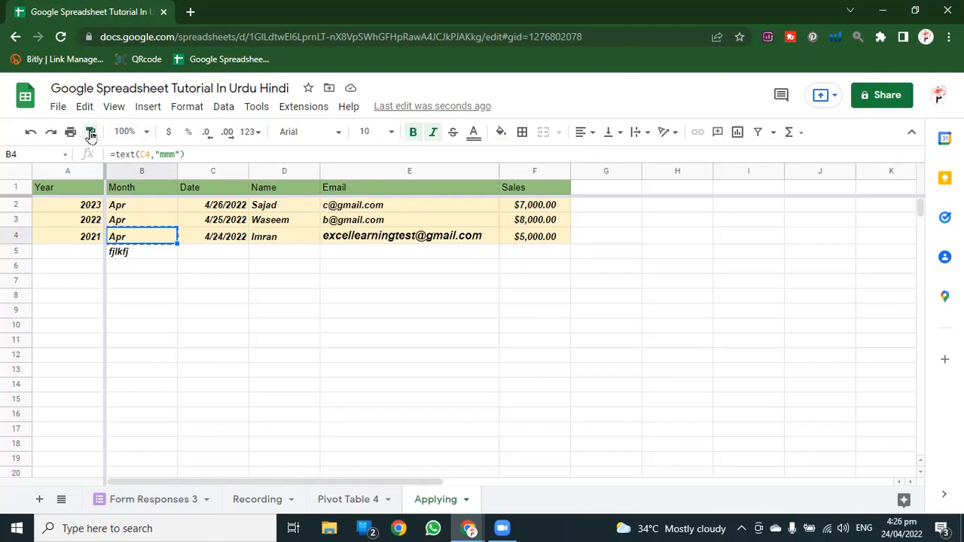
pyautogui.click(128, 253)
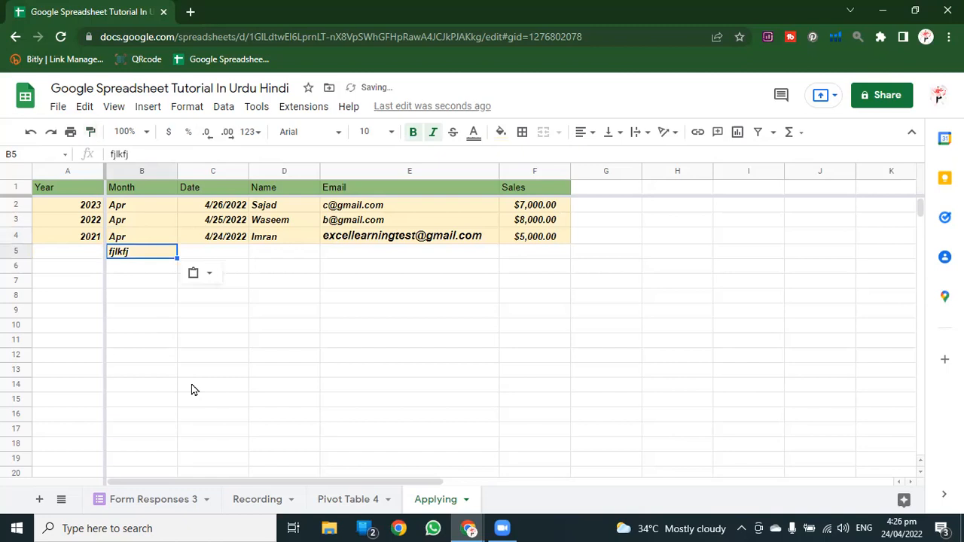
pyautogui.hotkey('ctrl', 'z')
pyautogui.hotkey('ctrl', 'z')
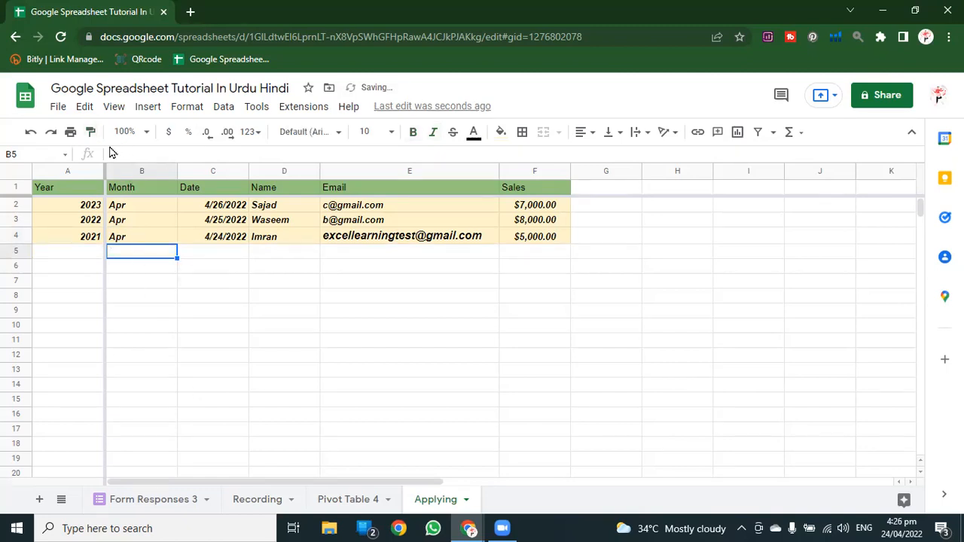
# Zoom the sheet to 200%, and return it to 100%.
pyautogui.click(149, 136)
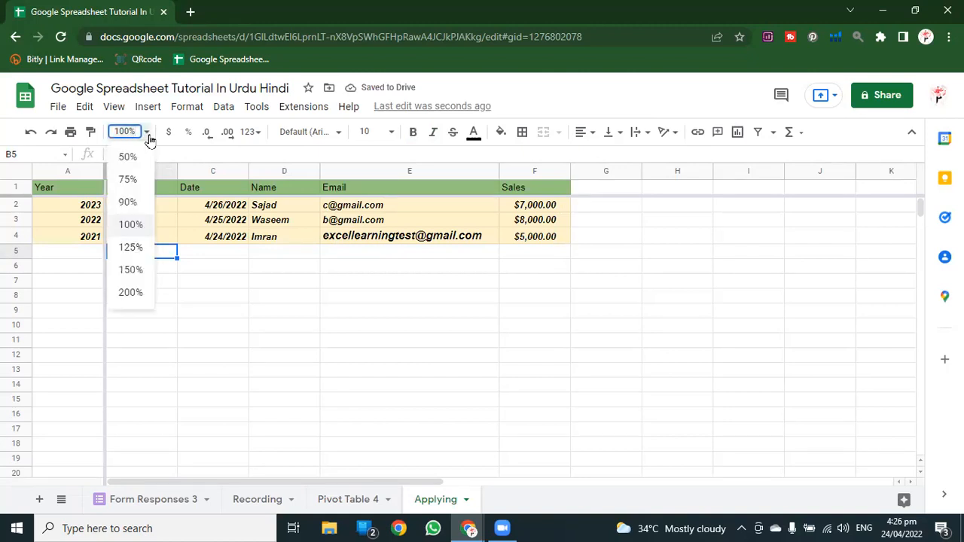
pyautogui.click(129, 297)
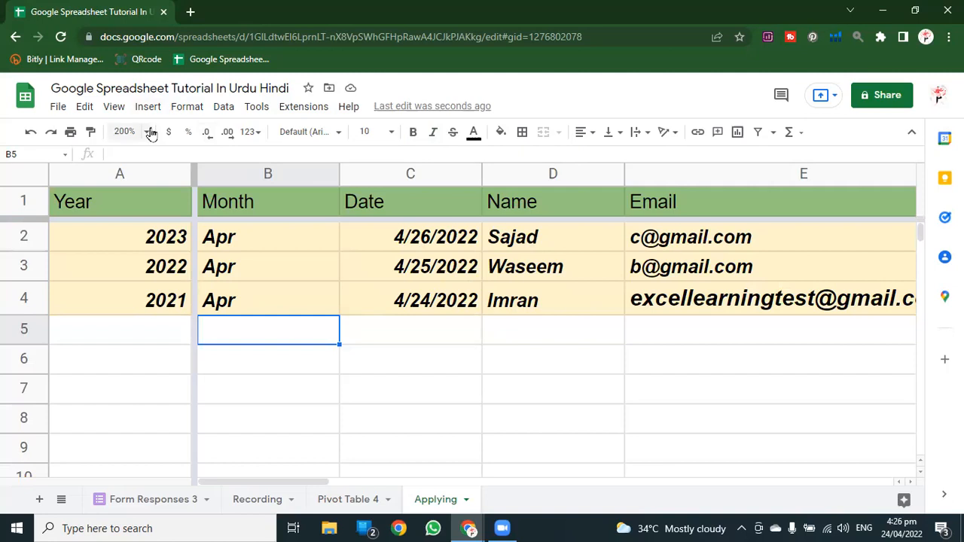
pyautogui.click(127, 132)
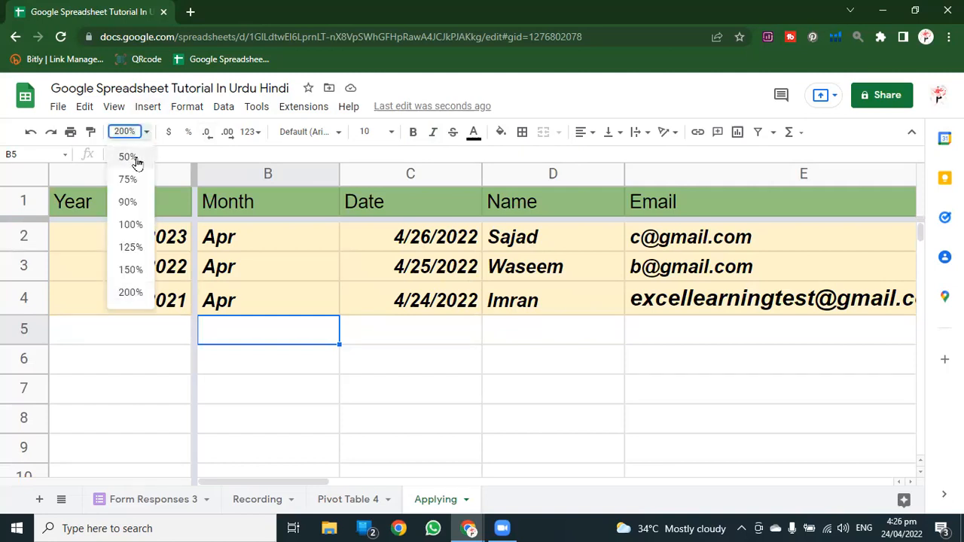
pyautogui.click(134, 223)
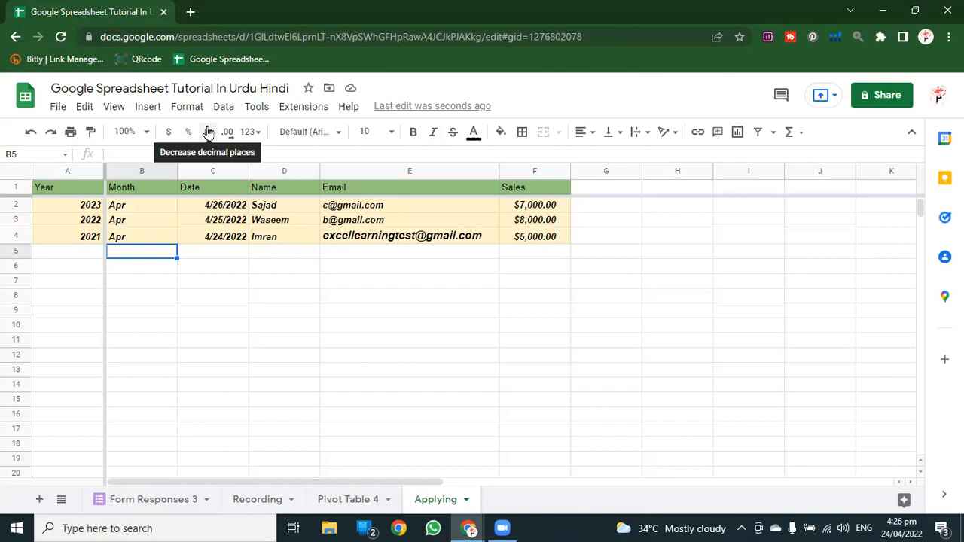
# Decrease the sales value in F2 to no decimal places.
pyautogui.click(535, 211)
pyautogui.click(214, 141)
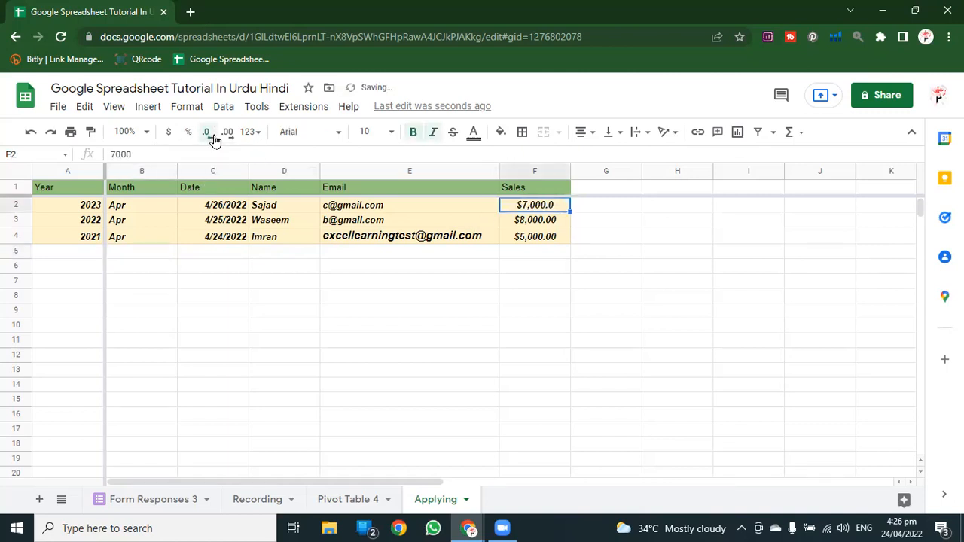
pyautogui.click(215, 141)
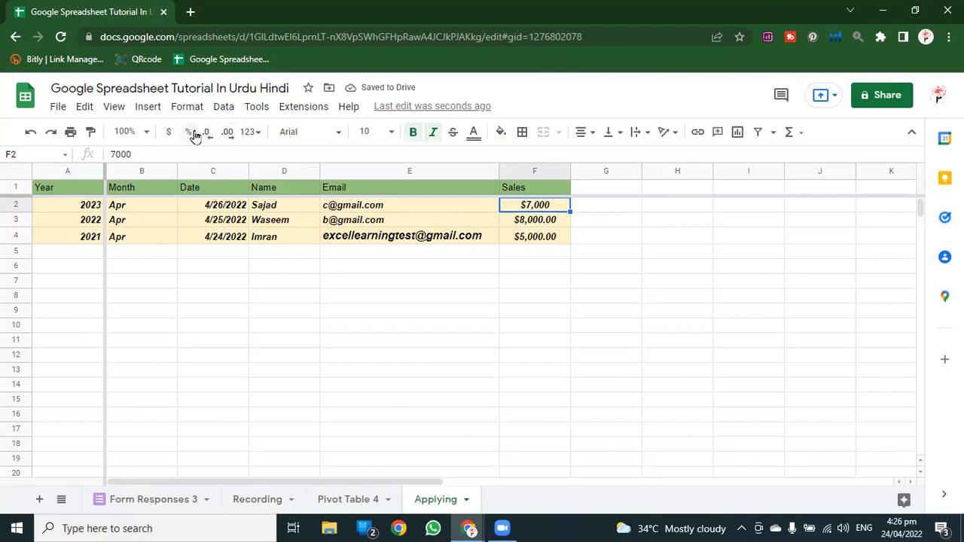
# Increase the sales value in F2 to three decimal places, and bring it back to two.
pyautogui.click(228, 133)
pyautogui.click(229, 133)
pyautogui.click(228, 134)
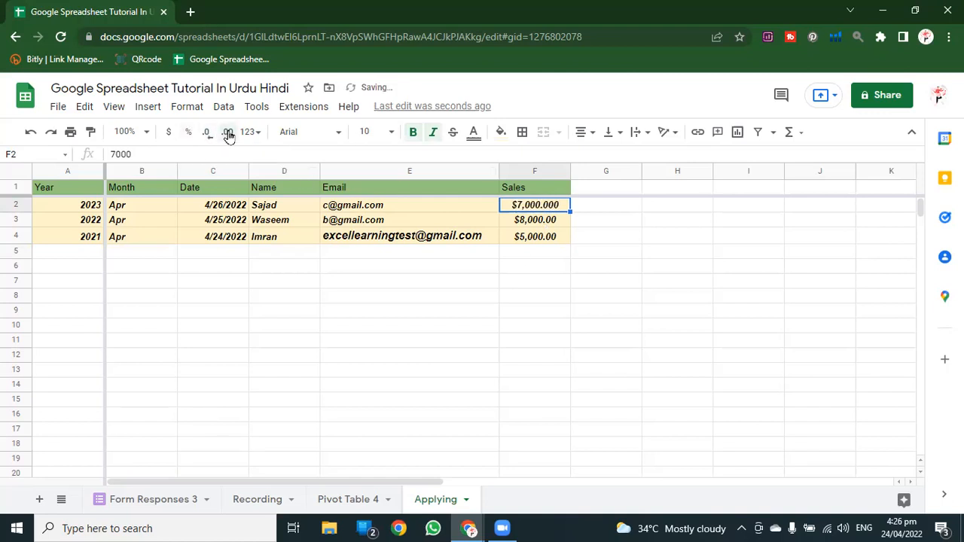
pyautogui.click(209, 136)
pyautogui.click(227, 134)
# Review the available number formats, both in the quick format list and among the general formatting options.
pyautogui.click(262, 134)
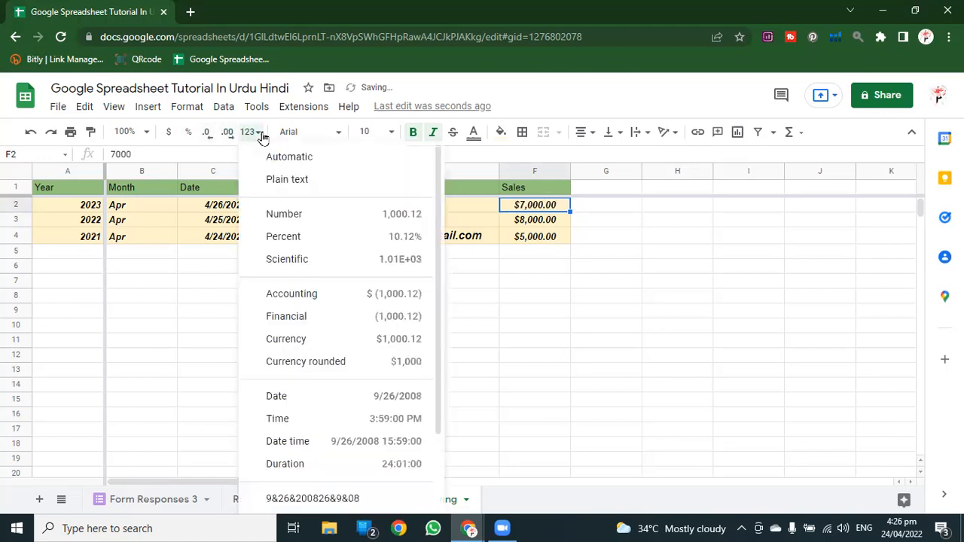
pyautogui.click(197, 110)
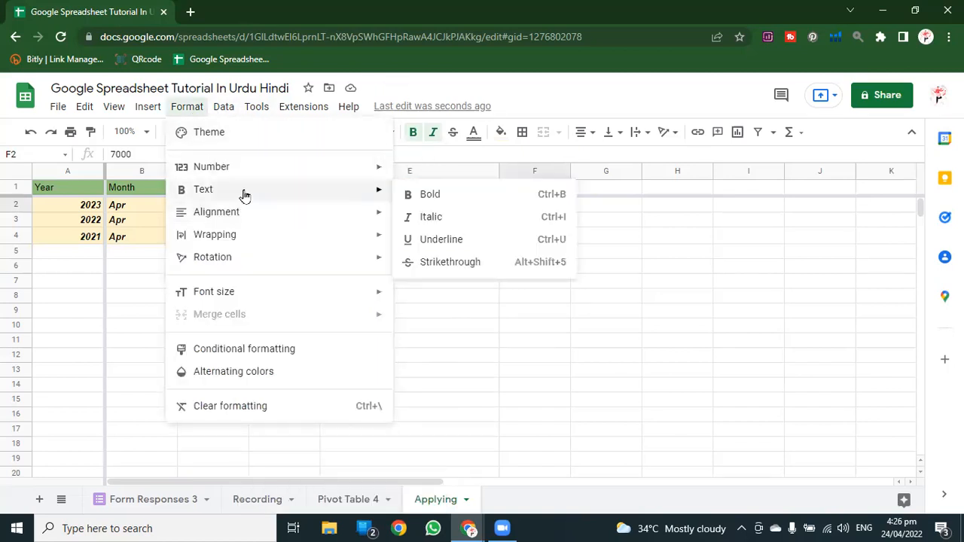
pyautogui.moveTo(262, 169)
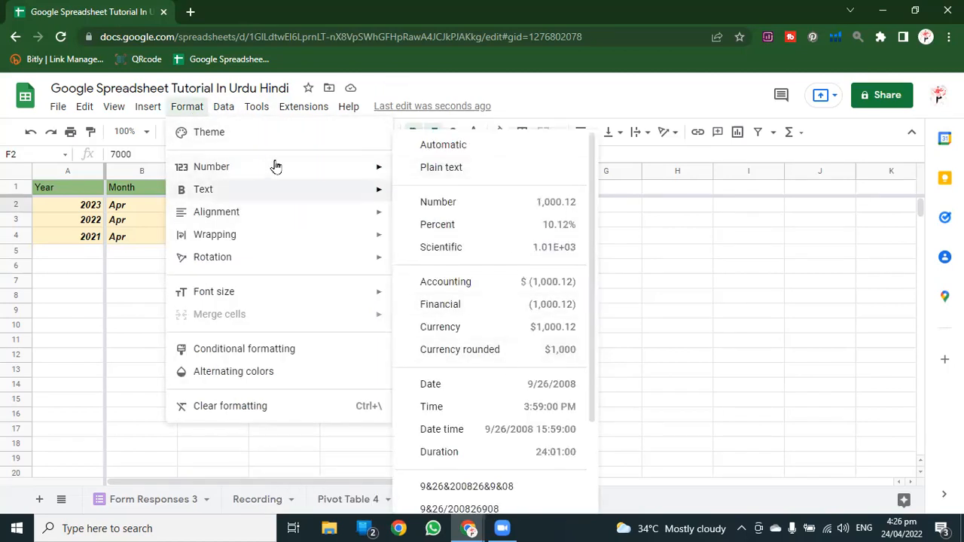
pyautogui.click(646, 309)
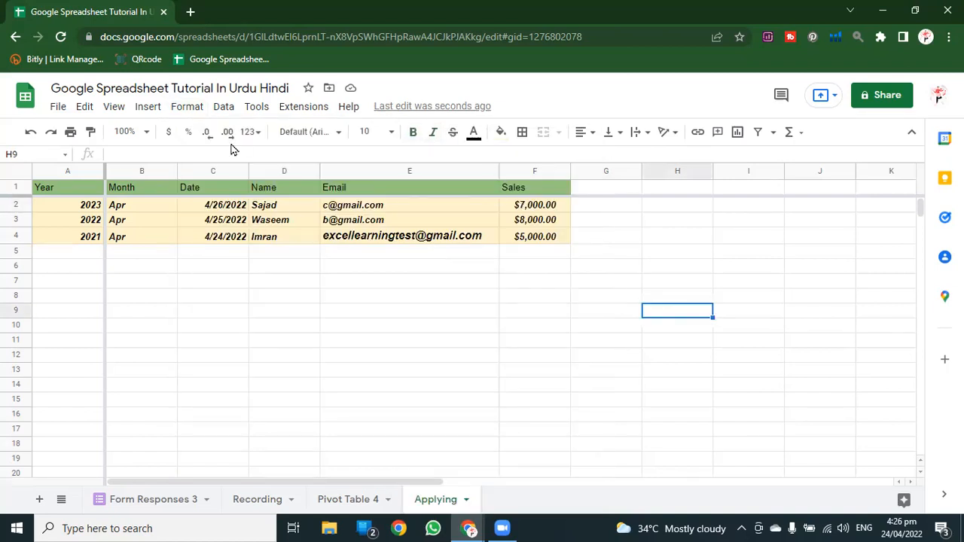
pyautogui.click(250, 132)
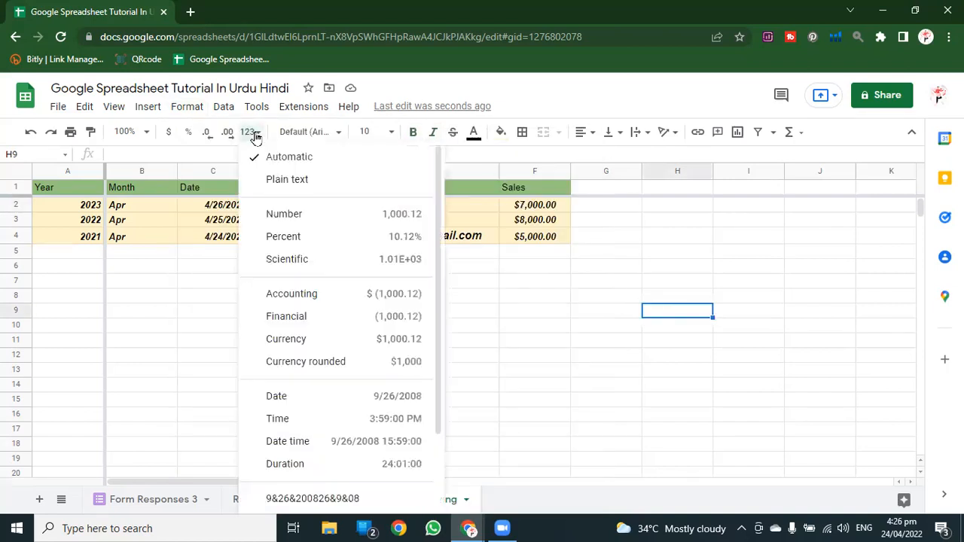
pyautogui.click(525, 210)
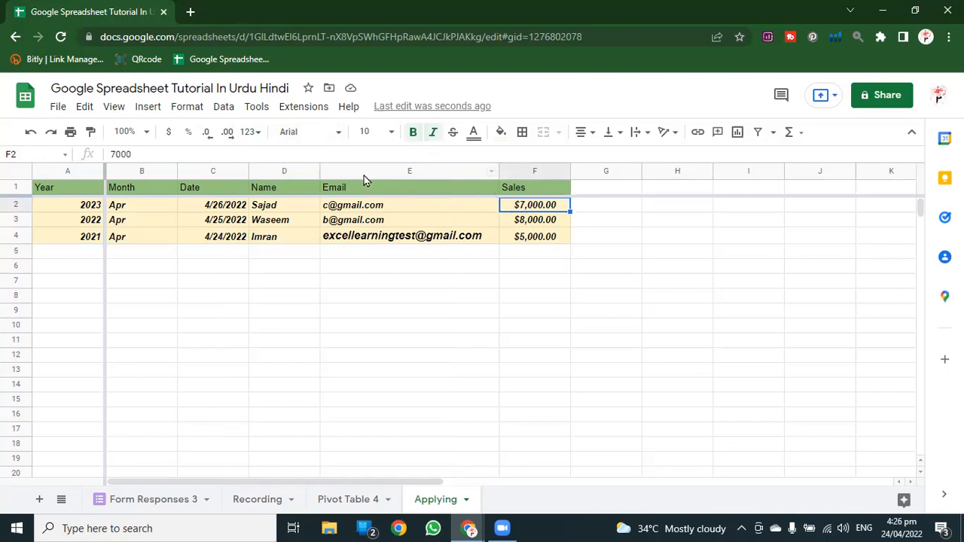
# Browse the additional fonts and the text colour palette for cell F2, and close both.
pyautogui.click(334, 135)
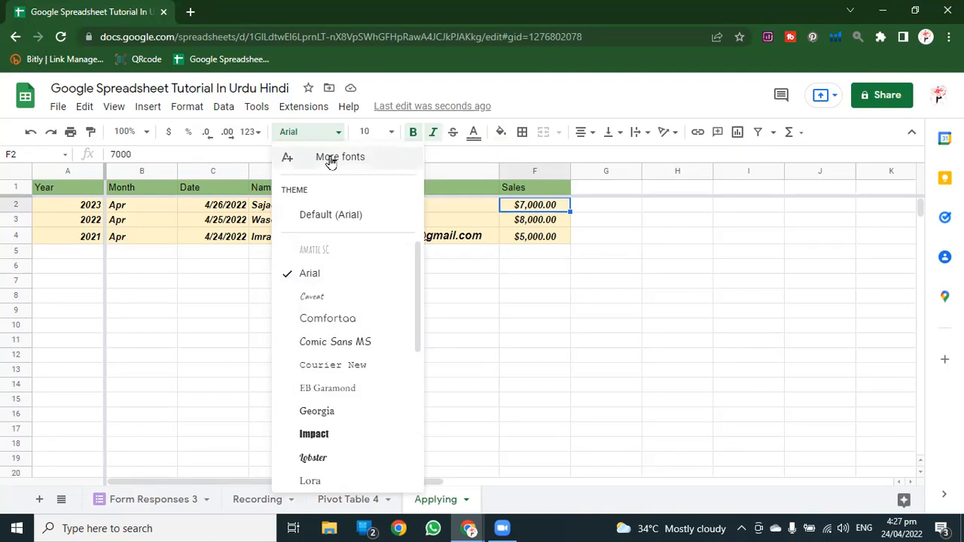
pyautogui.click(330, 162)
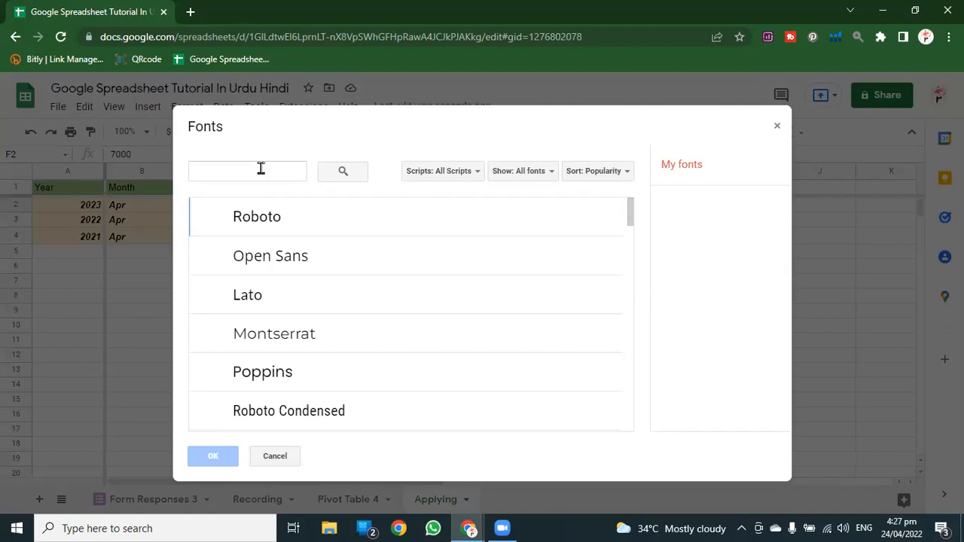
pyautogui.scroll(-9, 319, 346)
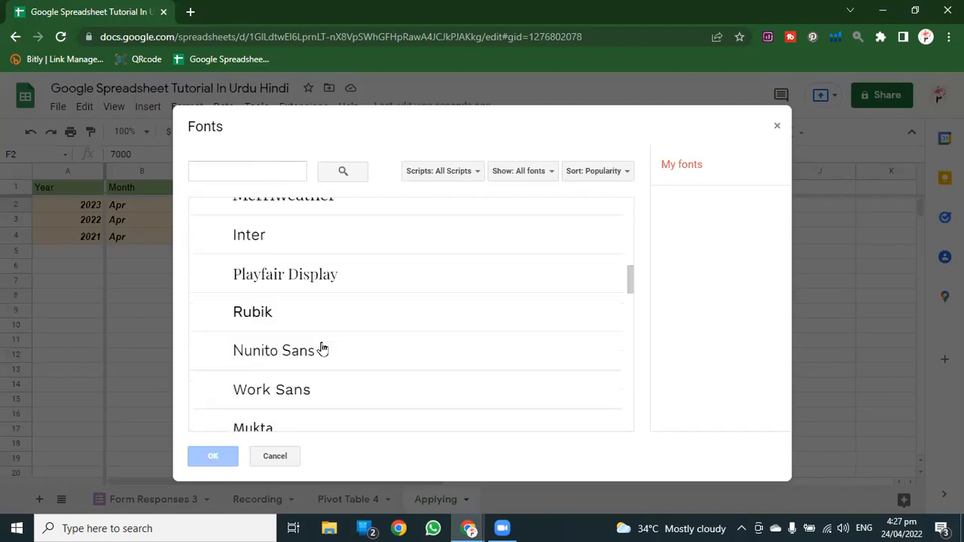
pyautogui.click(777, 125)
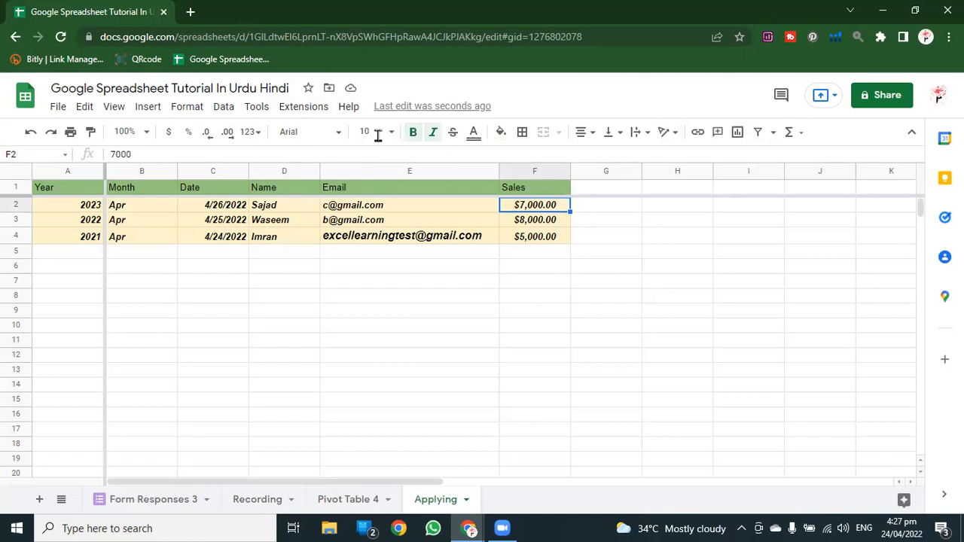
pyautogui.click(474, 134)
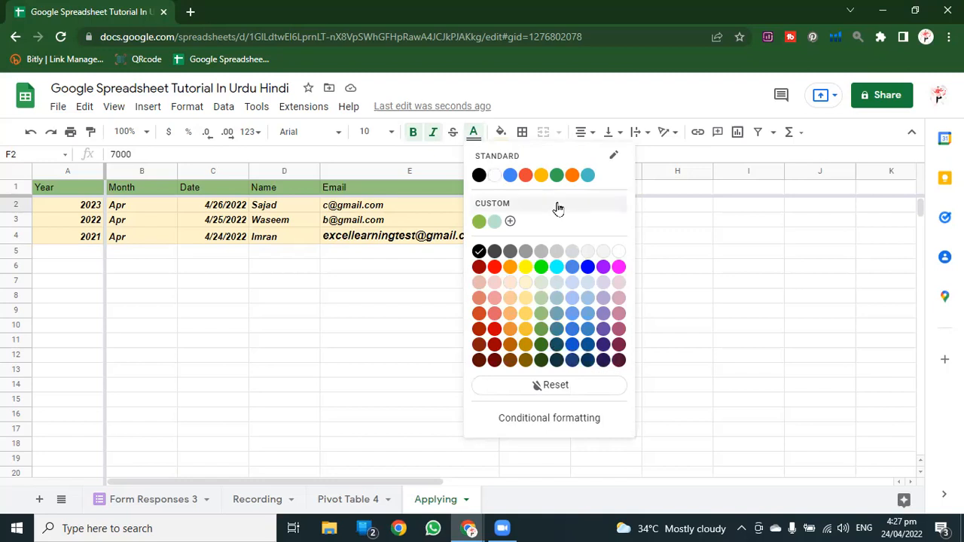
pyautogui.click(717, 273)
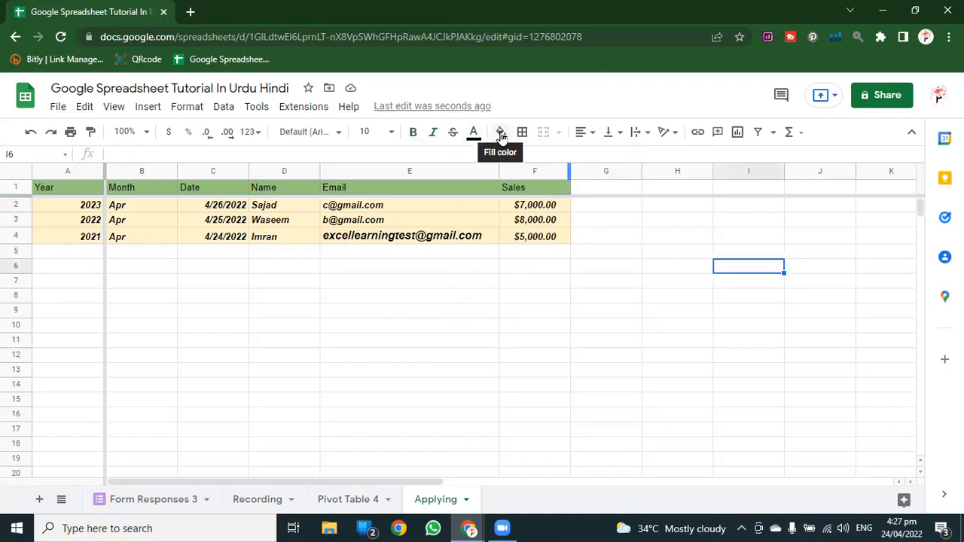
# Fill cell G2 with yellow.
pyautogui.click(623, 208)
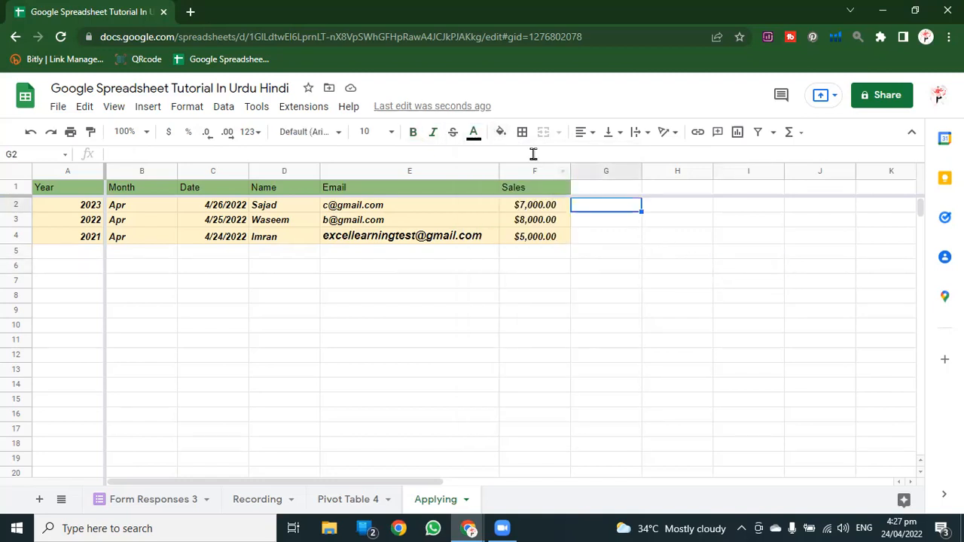
pyautogui.click(501, 132)
pyautogui.click(553, 322)
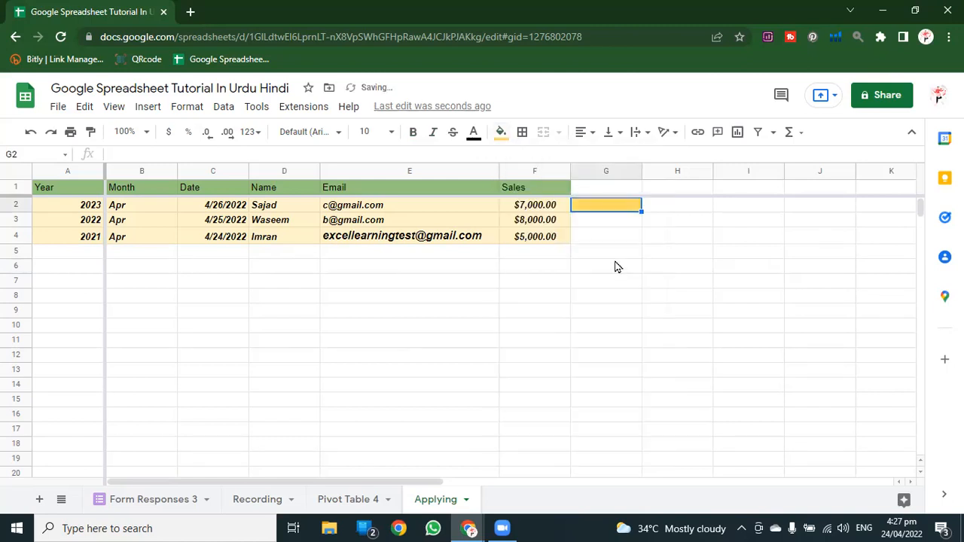
pyautogui.click(620, 300)
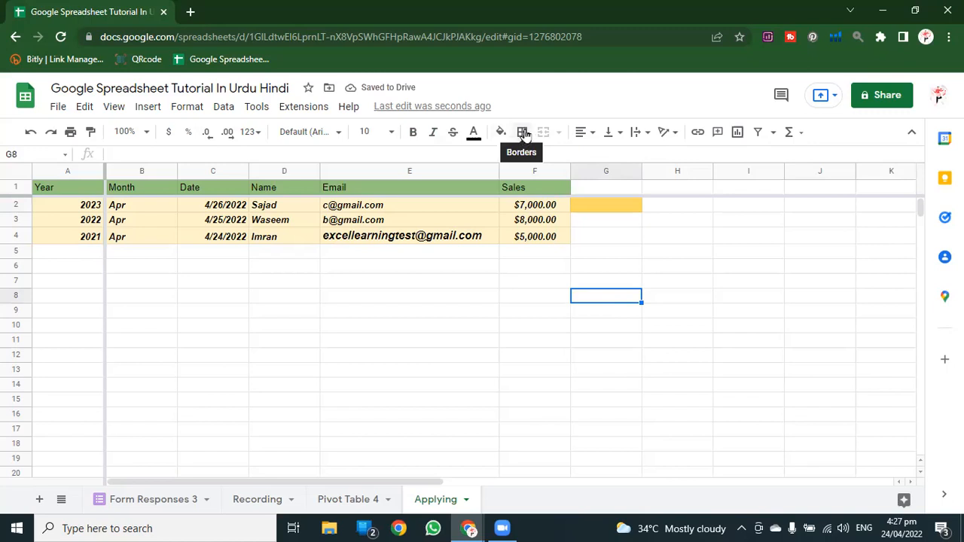
# Apply all borders to the data table in A1:F4.
pyautogui.moveTo(53, 188); pyautogui.dragTo(548, 240)
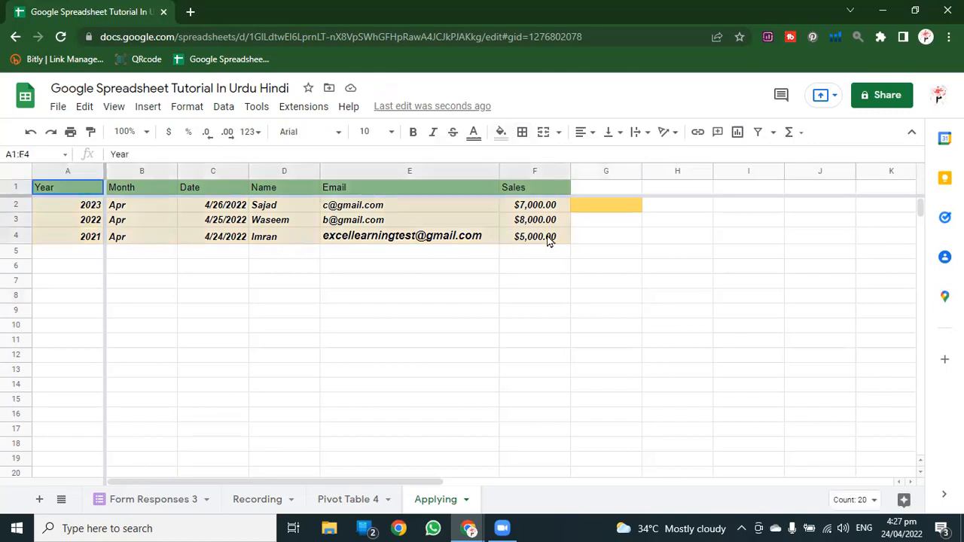
pyautogui.click(523, 133)
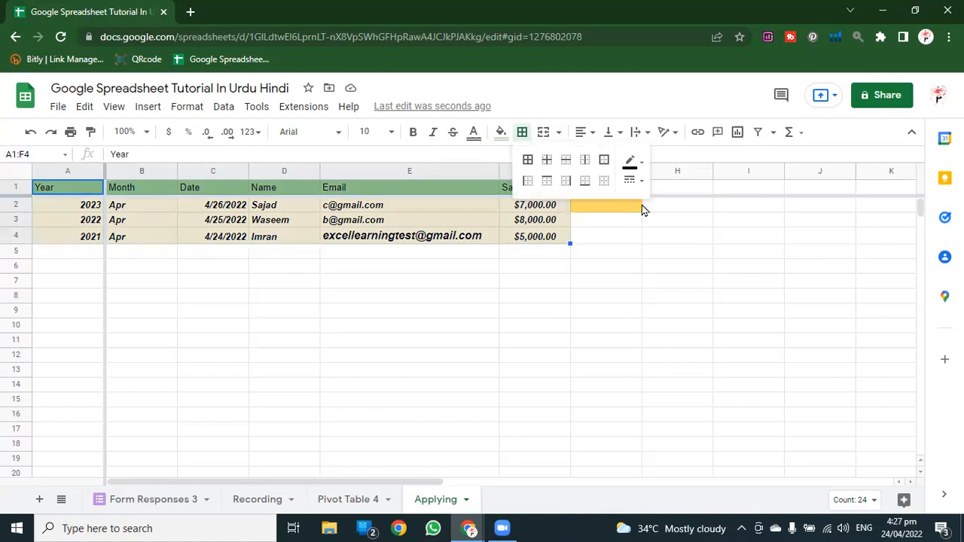
pyautogui.click(529, 161)
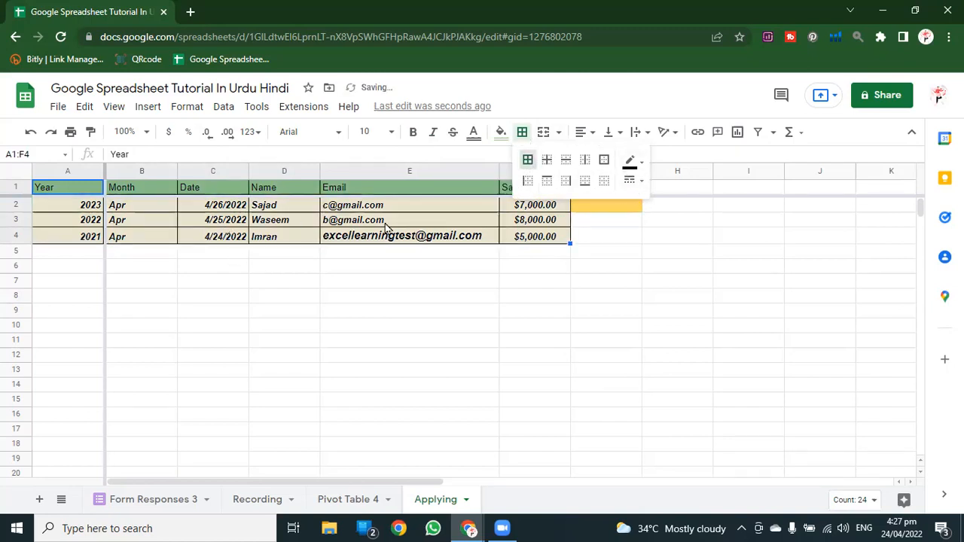
# Change the borders of A1:F4 to light red with a double line style.
pyautogui.click(635, 163)
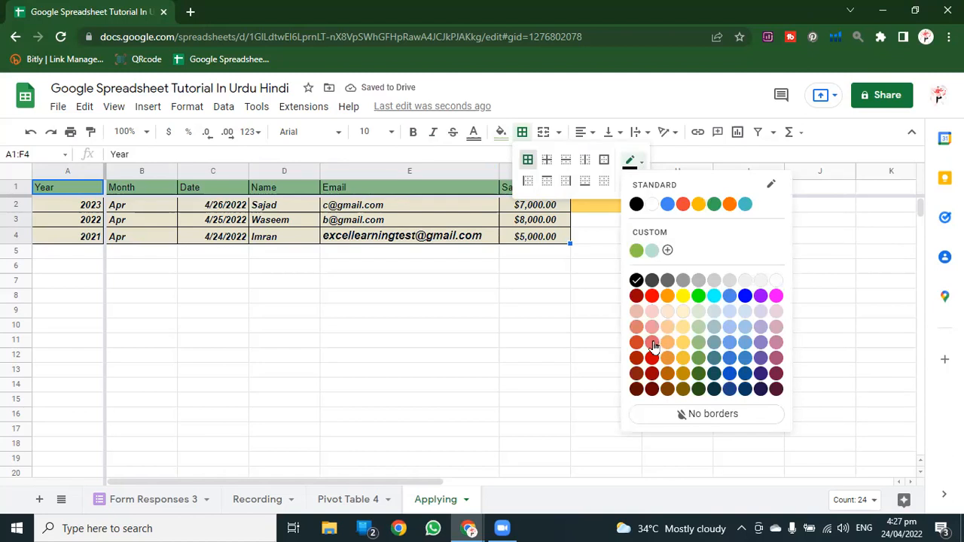
pyautogui.click(653, 344)
pyautogui.click(634, 180)
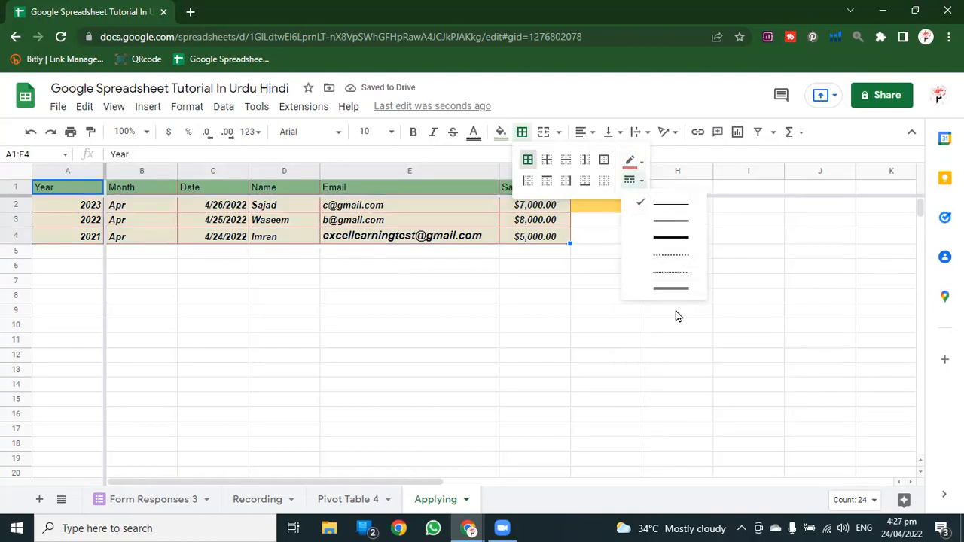
pyautogui.click(672, 288)
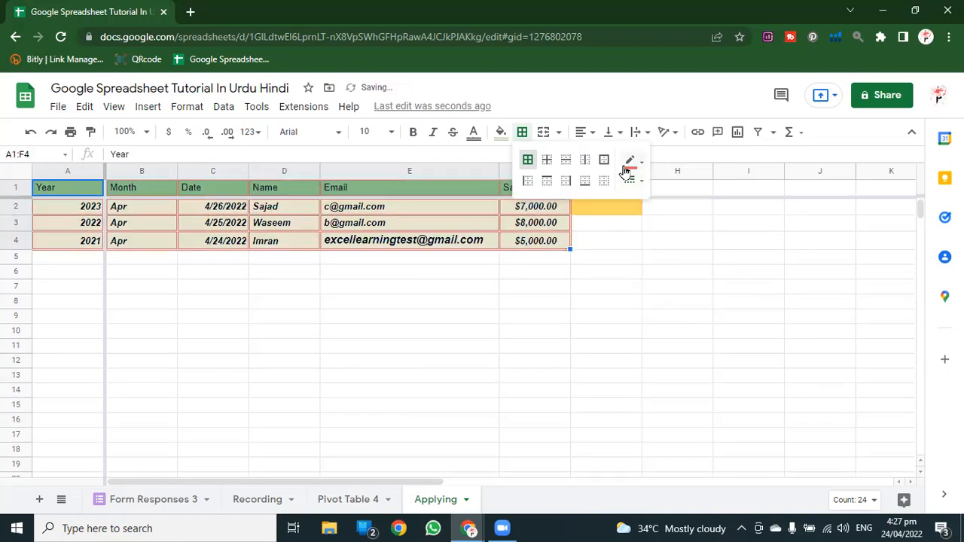
# Look over the border line styles, and apply inner borders to A1:F4.
pyautogui.click(640, 182)
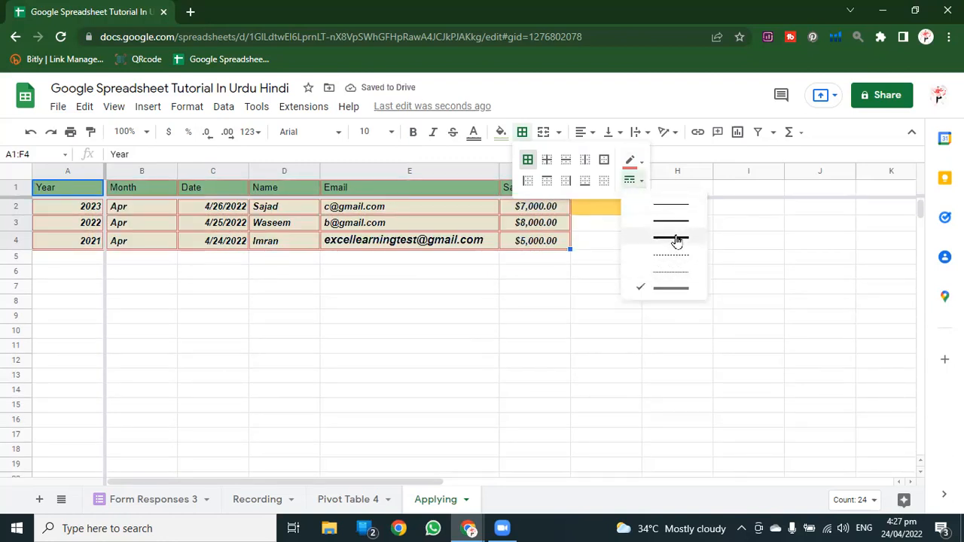
pyautogui.click(616, 193)
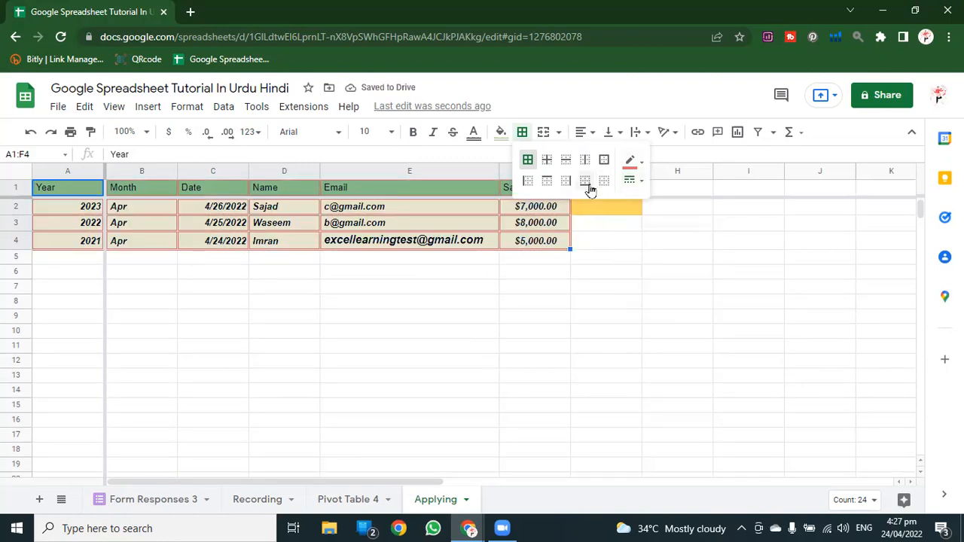
pyautogui.click(548, 168)
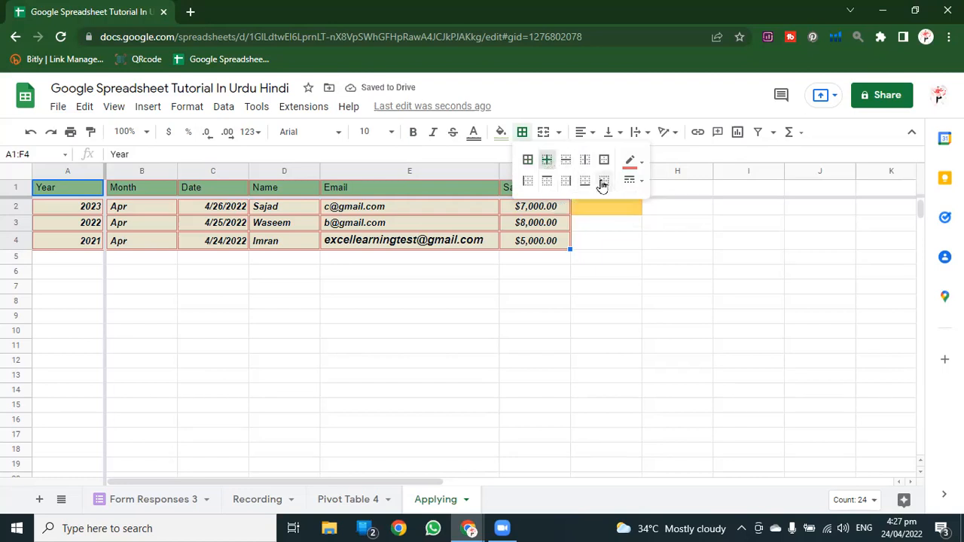
# Clear the inner borders from the data table in A1:F4 and apply outer borders only.
pyautogui.click(548, 160)
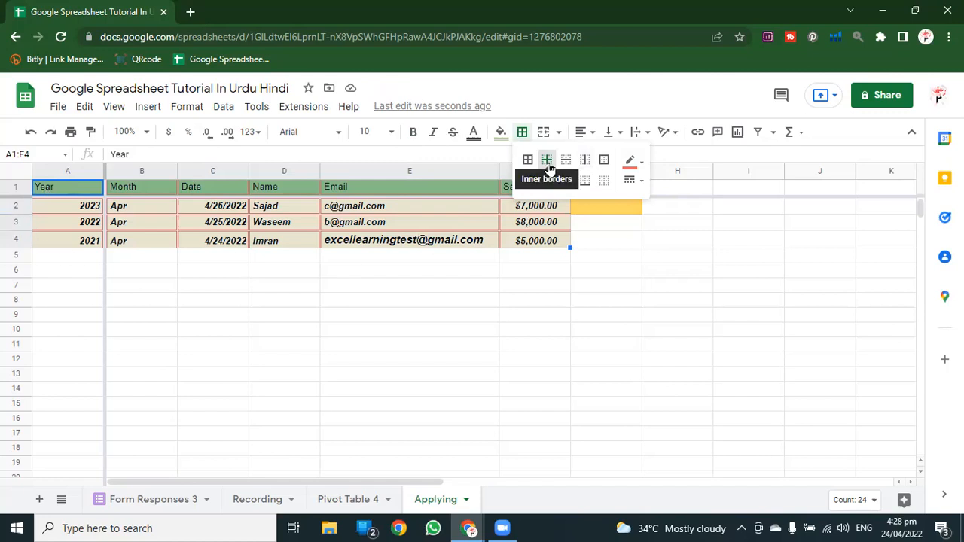
pyautogui.click(604, 186)
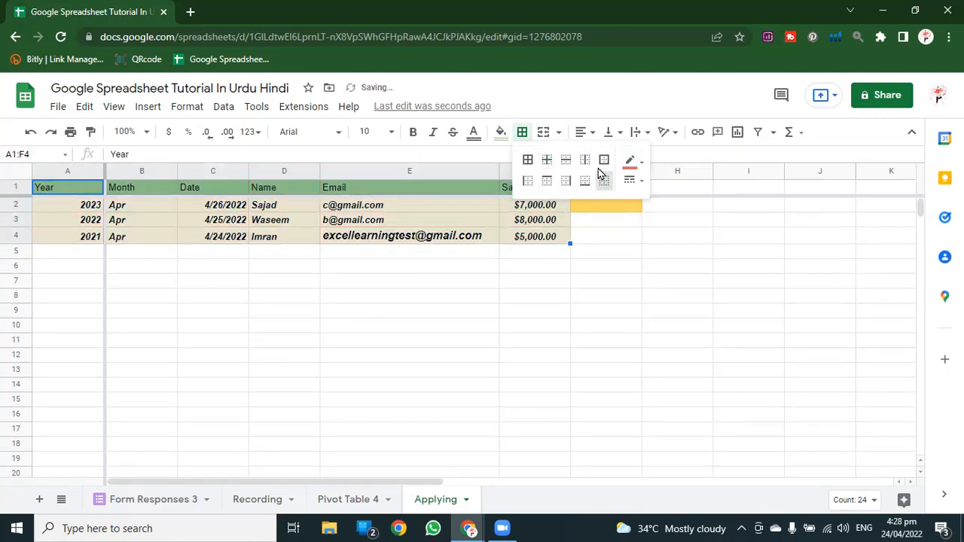
pyautogui.click(605, 159)
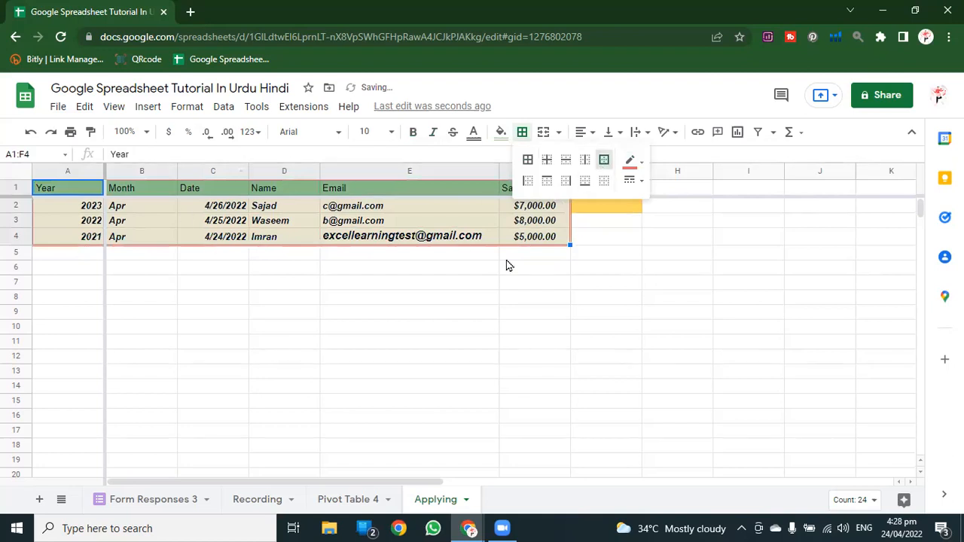
pyautogui.click(687, 267)
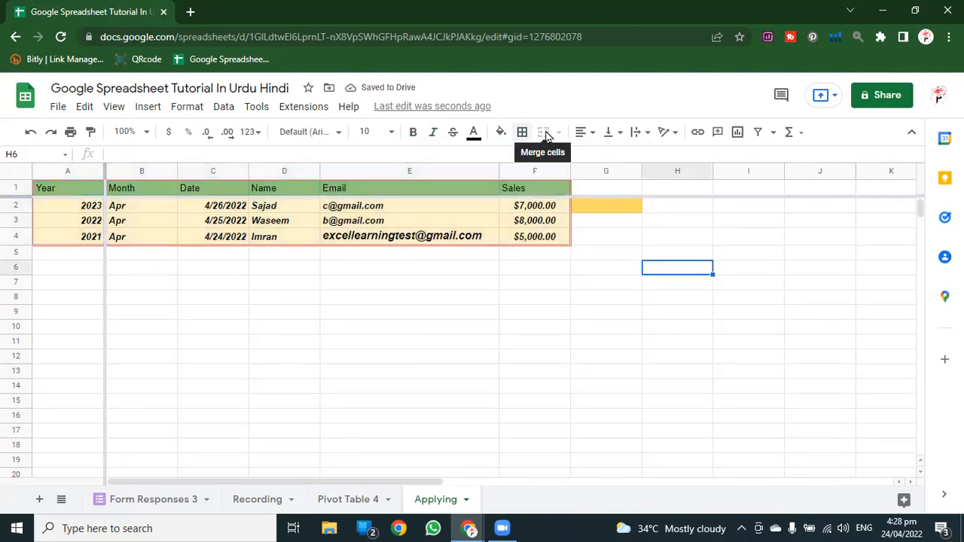
# With G7:I7 selected, look over the horizontal and vertical alignment, text wrapping, text rotation and function options.
pyautogui.moveTo(605, 285); pyautogui.dragTo(751, 286)
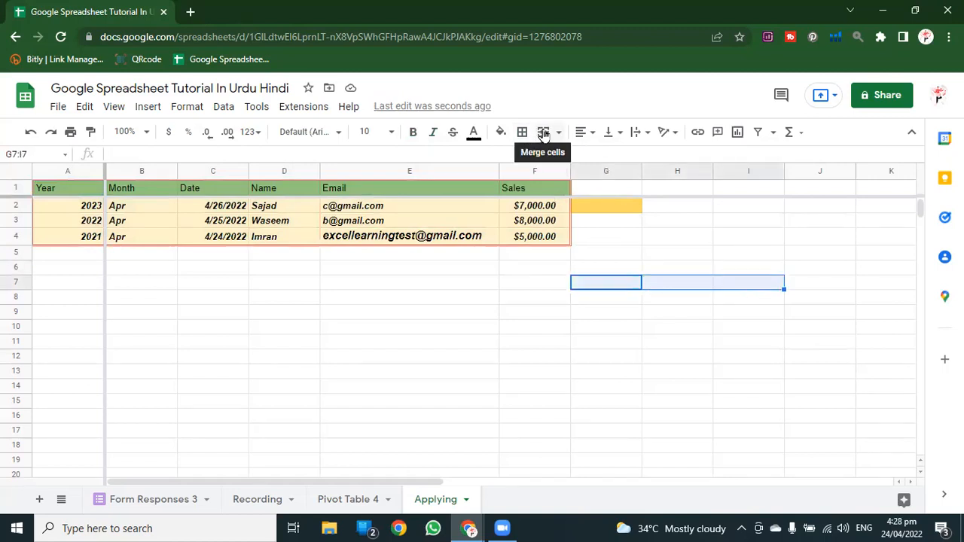
pyautogui.click(584, 134)
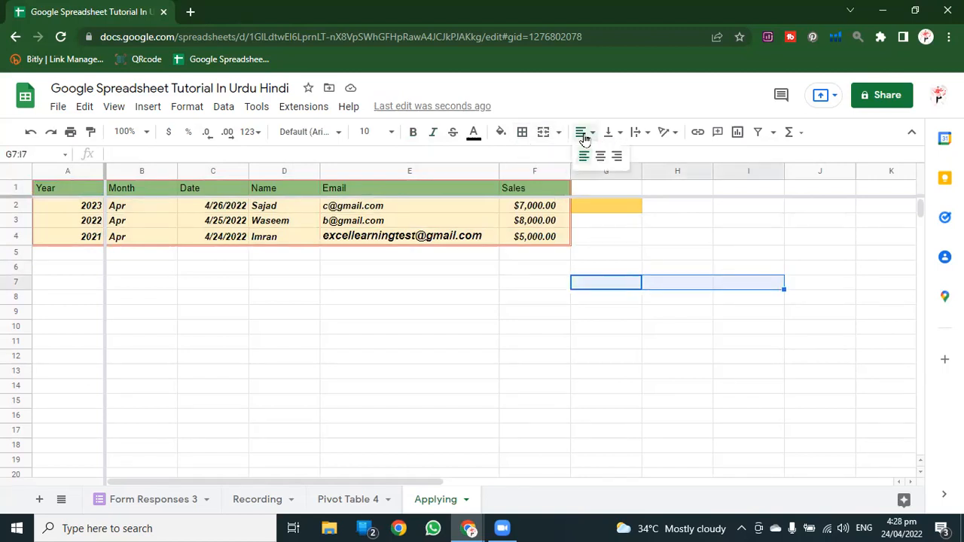
pyautogui.click(609, 134)
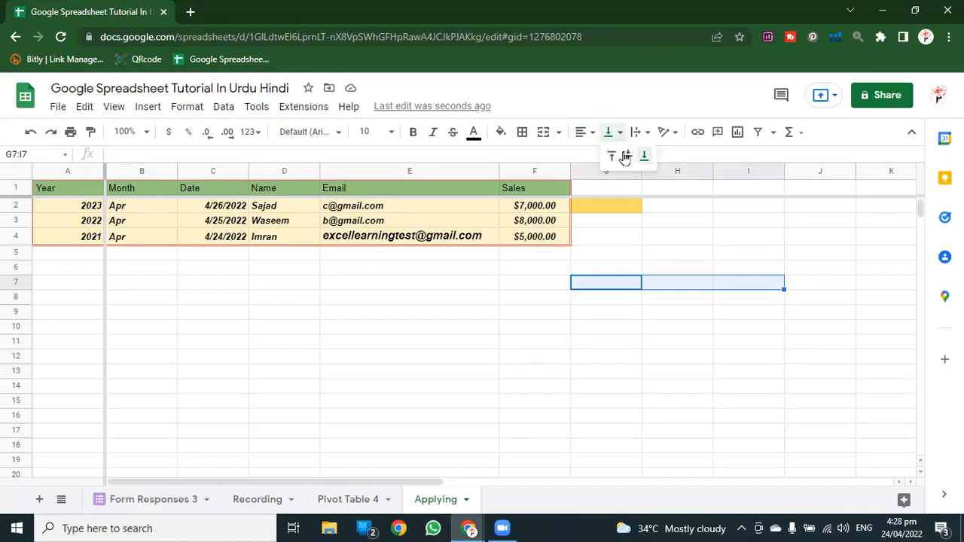
pyautogui.click(642, 133)
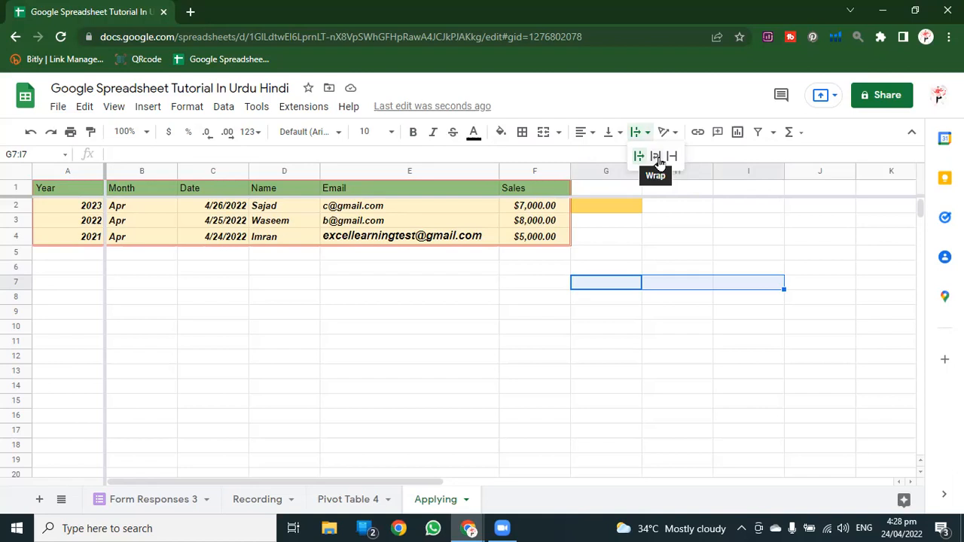
pyautogui.click(189, 106)
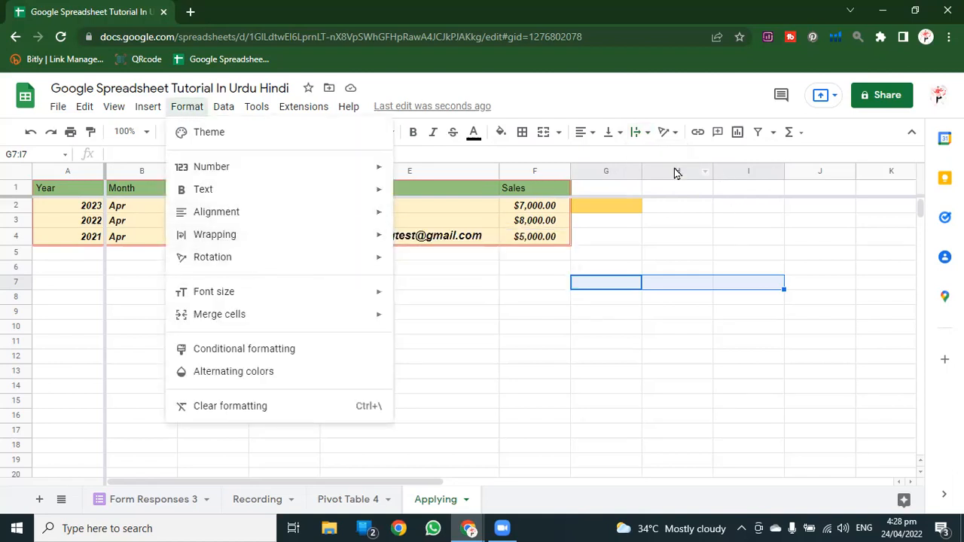
pyautogui.click(674, 134)
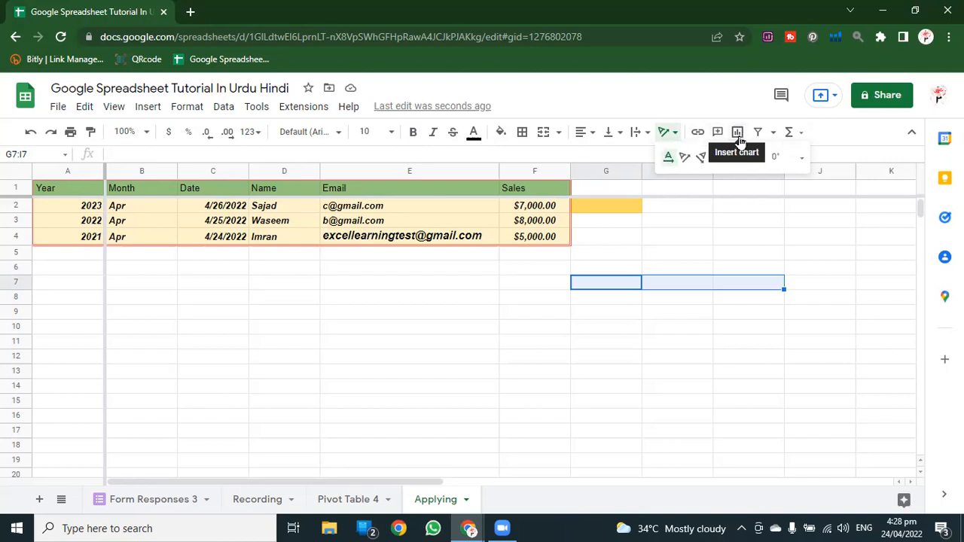
pyautogui.click(804, 133)
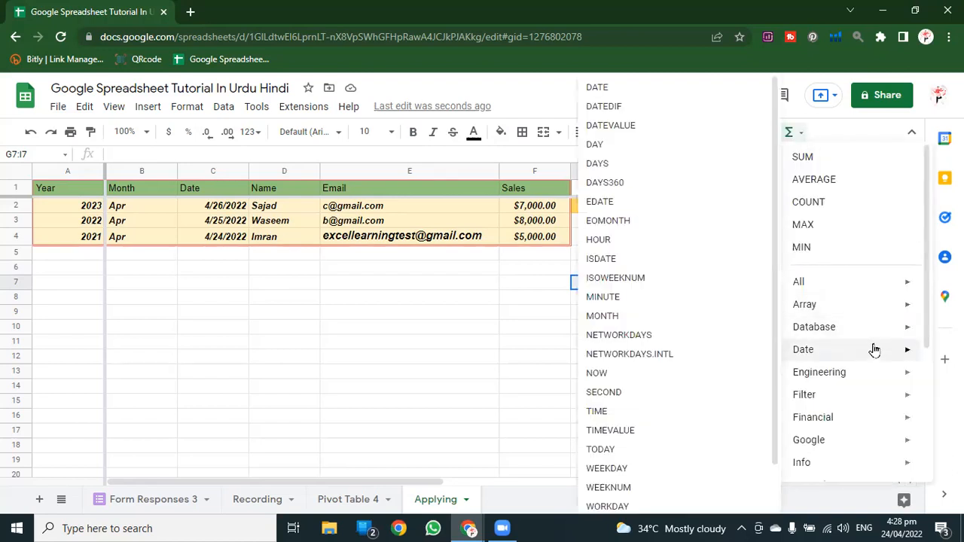
pyautogui.click(549, 371)
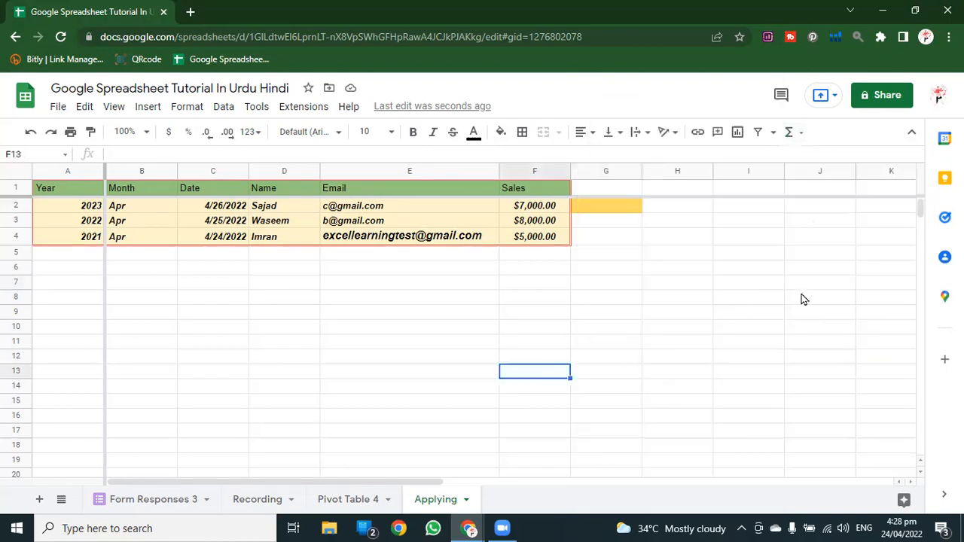
# Look at the options for presenting to a meeting, including the meeting code entry, and open the comments.
pyautogui.click(834, 97)
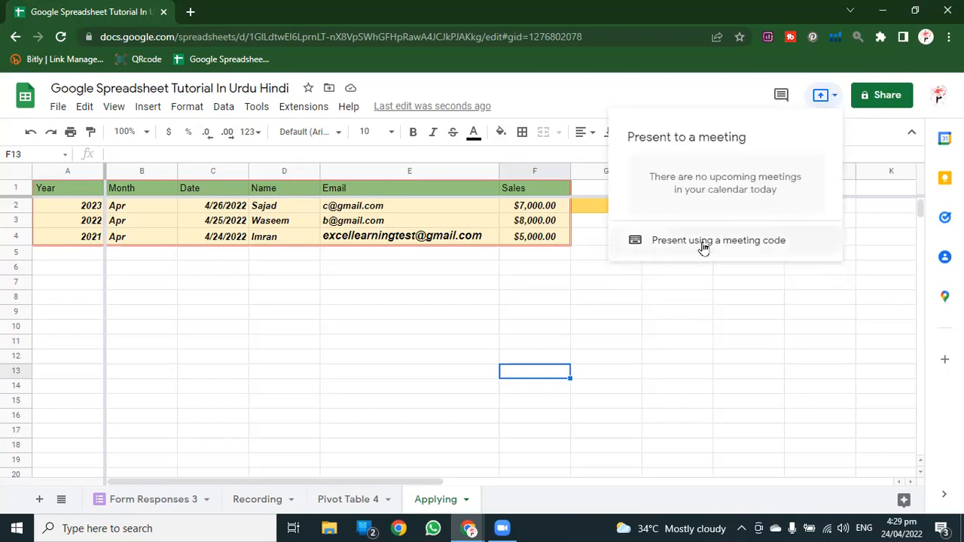
pyautogui.click(695, 245)
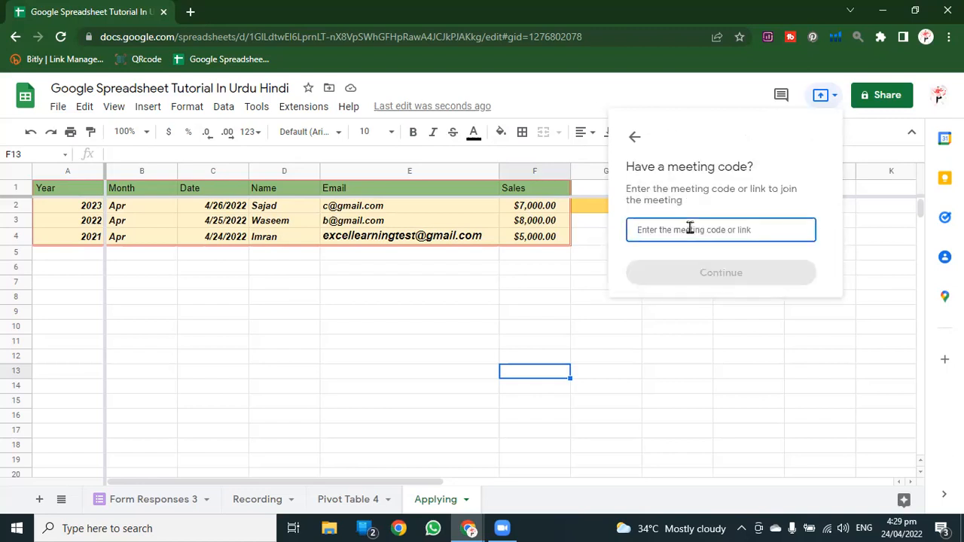
pyautogui.click(635, 136)
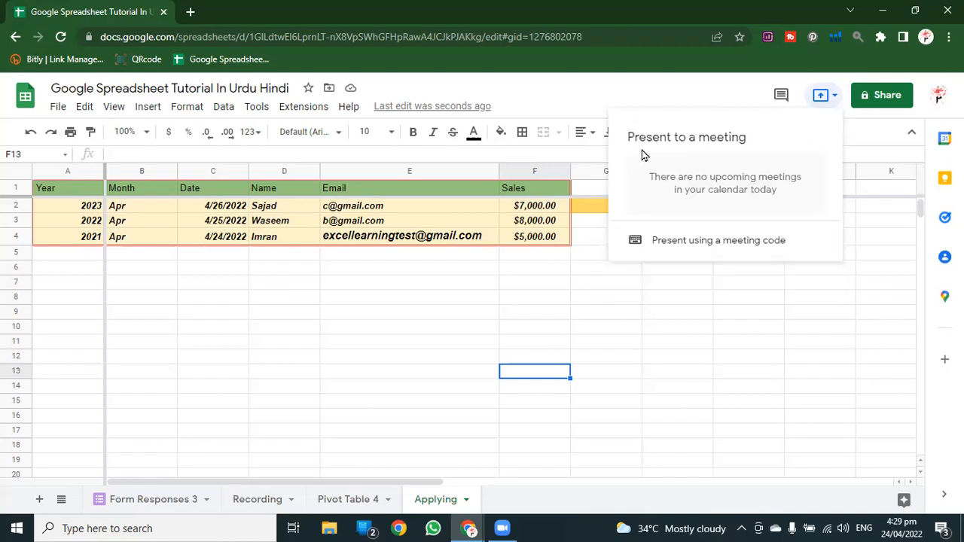
pyautogui.click(781, 95)
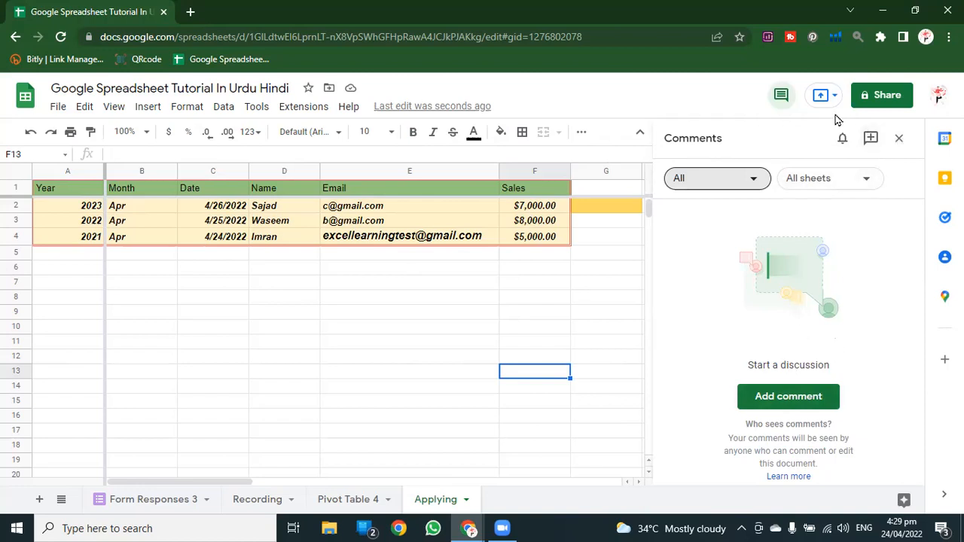
# Change the spreadsheet's link sharing to Anyone with the link, keeping the Viewer role, and close the comments.
pyautogui.click(880, 99)
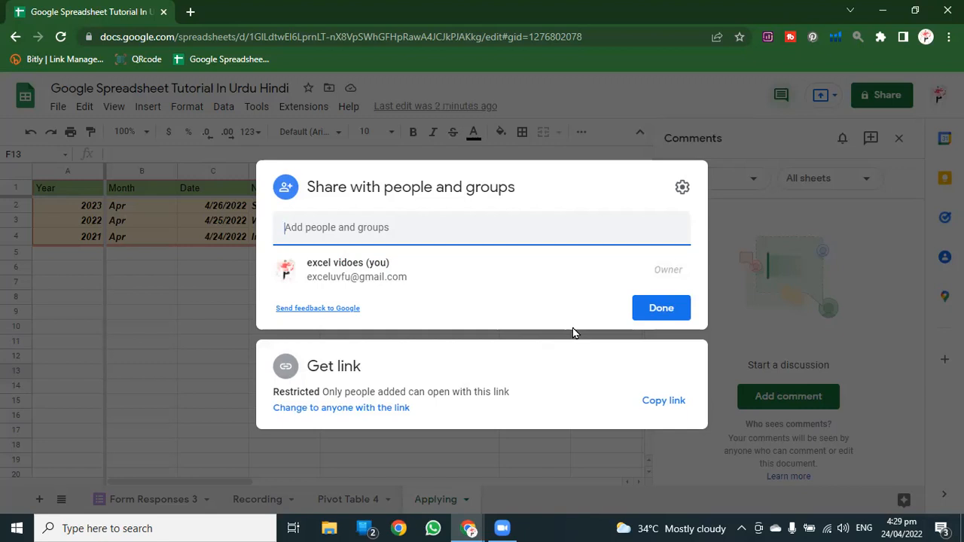
pyautogui.click(347, 412)
pyautogui.click(414, 353)
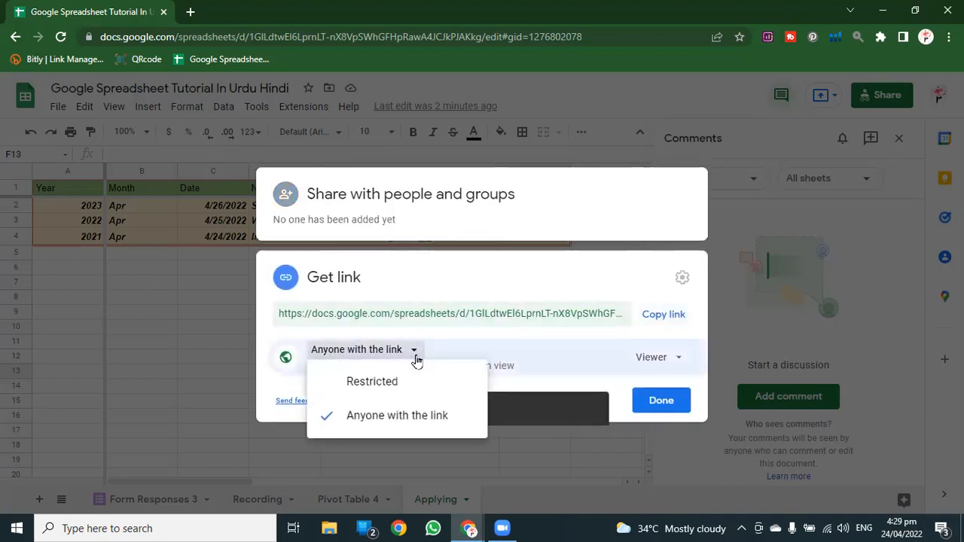
pyautogui.click(678, 358)
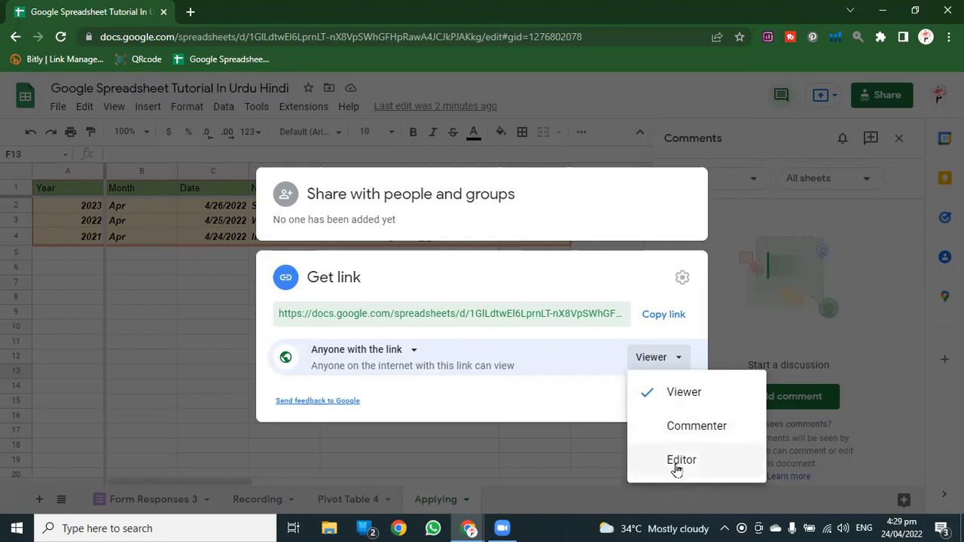
pyautogui.click(551, 400)
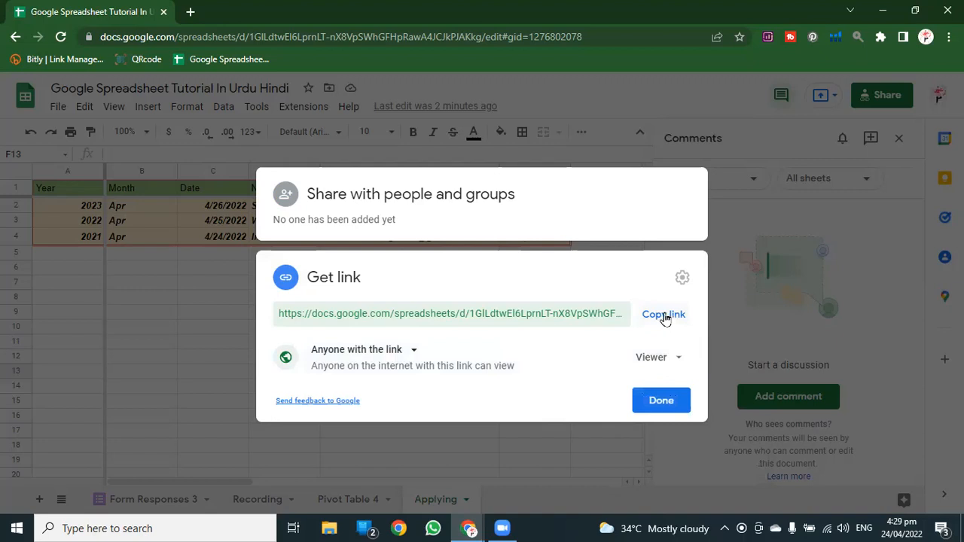
pyautogui.click(652, 406)
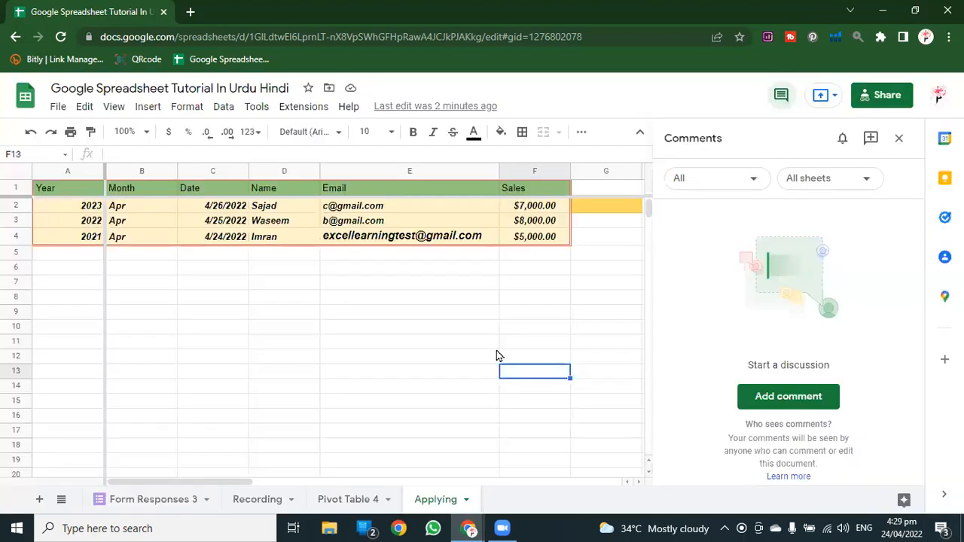
pyautogui.click(899, 138)
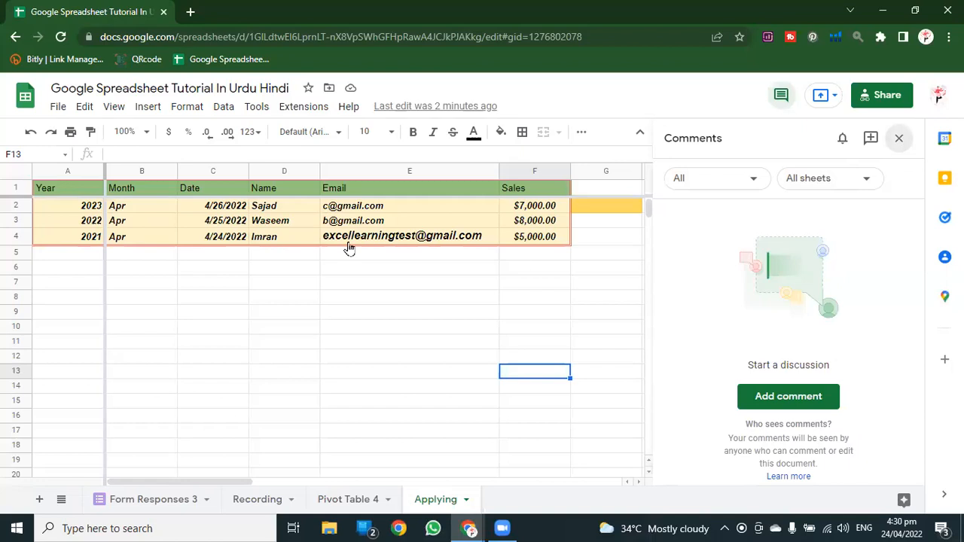